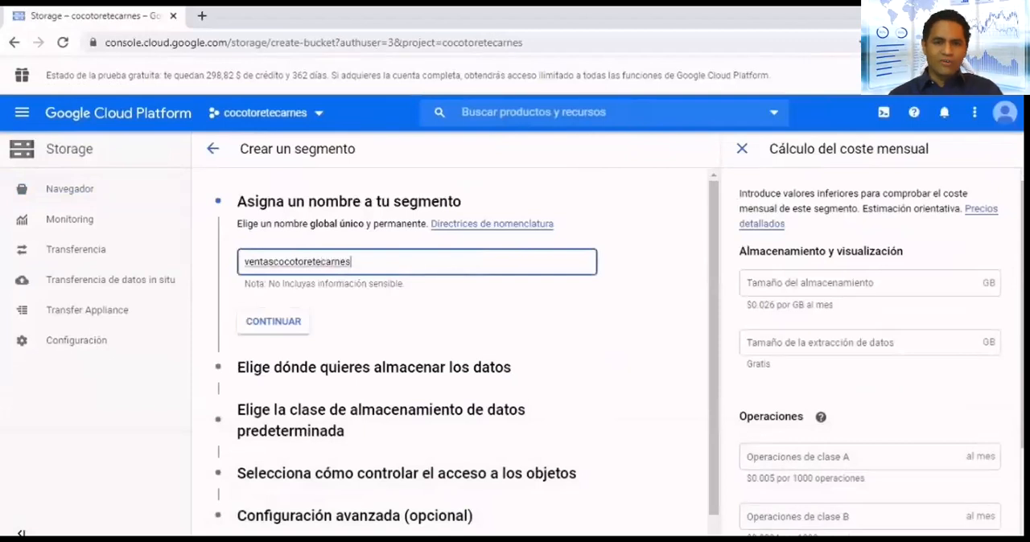
- Accept the bucket name ventascocotoretecarnes and set its location to Multi-region, us (varias regiones de Estados Unidos)
{"action": "key", "text": "Return"}
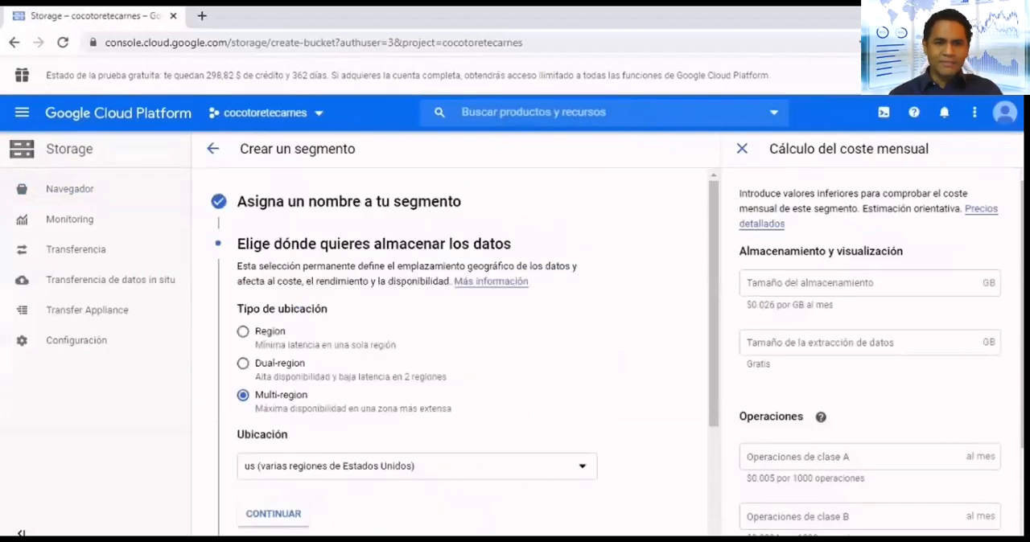
{"action": "scroll", "coordinate": [451, 351], "scroll_direction": "down", "scroll_amount": 2}
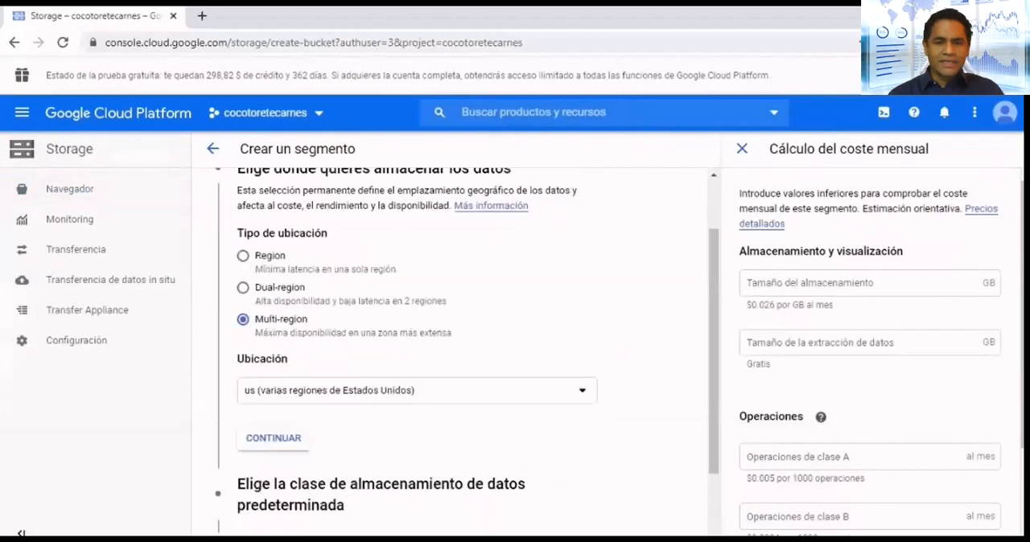
{"action": "left_click", "coordinate": [417, 314]}
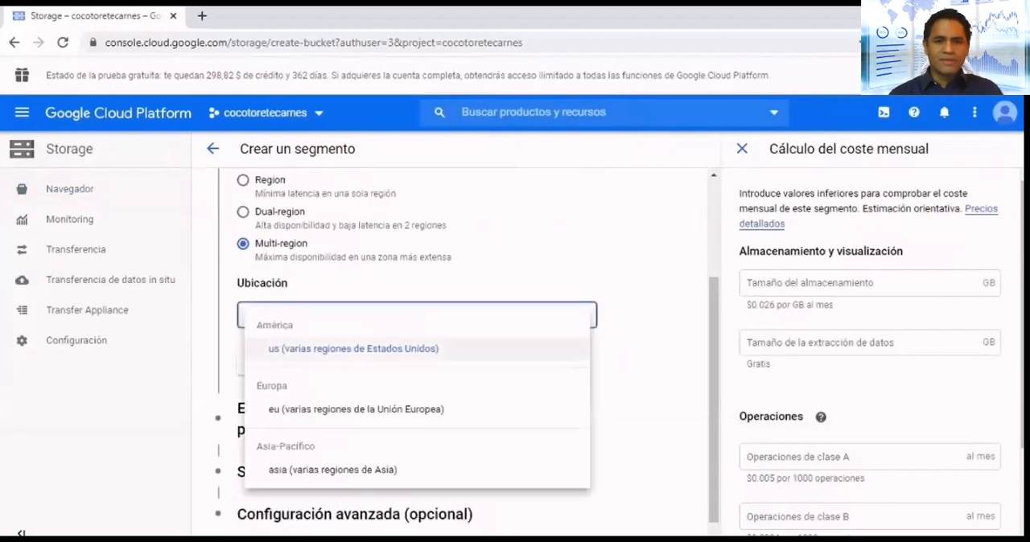
{"action": "left_click", "coordinate": [354, 348]}
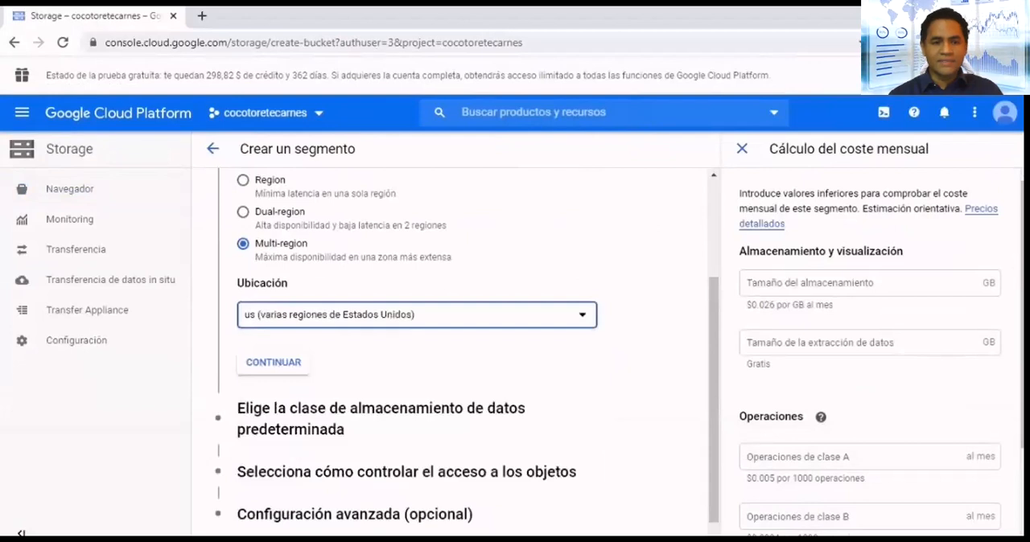
{"action": "left_click", "coordinate": [273, 363]}
- Create the bucket with the Standard storage class, Pormenorizado access control and a Google-managed encryption key
{"action": "scroll", "coordinate": [450, 351], "scroll_direction": "down", "scroll_amount": 1}
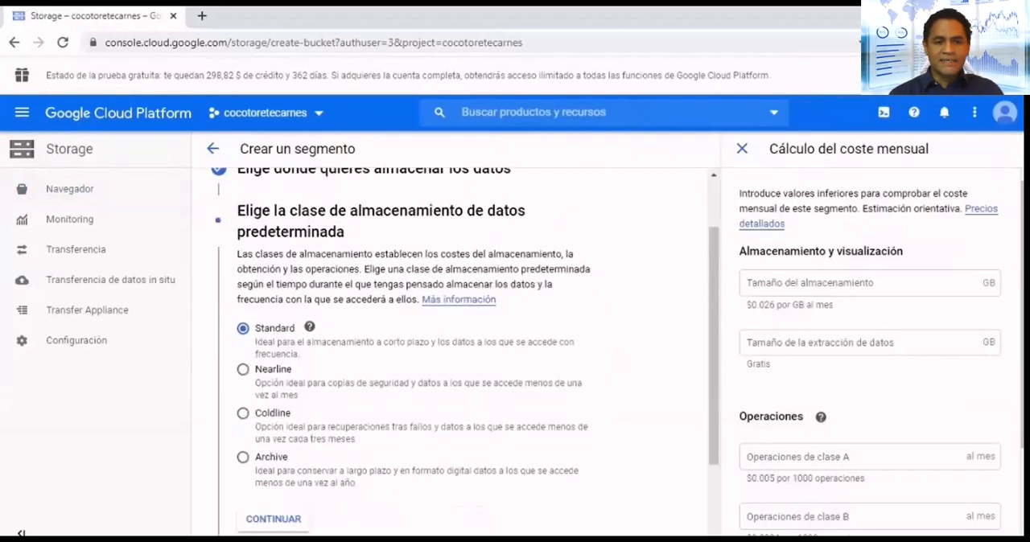
{"action": "scroll", "coordinate": [464, 355], "scroll_direction": "down", "scroll_amount": 2}
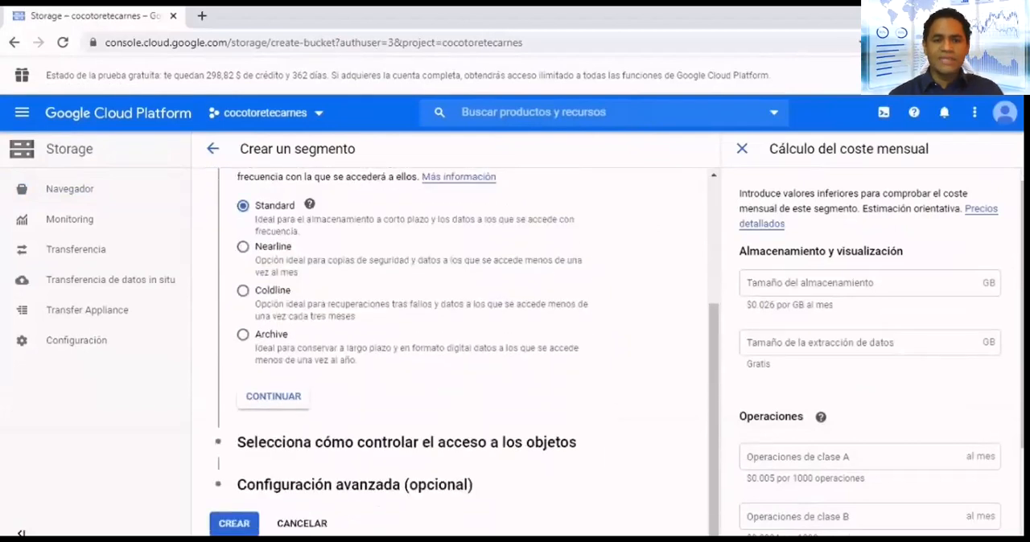
{"action": "left_click", "coordinate": [273, 395]}
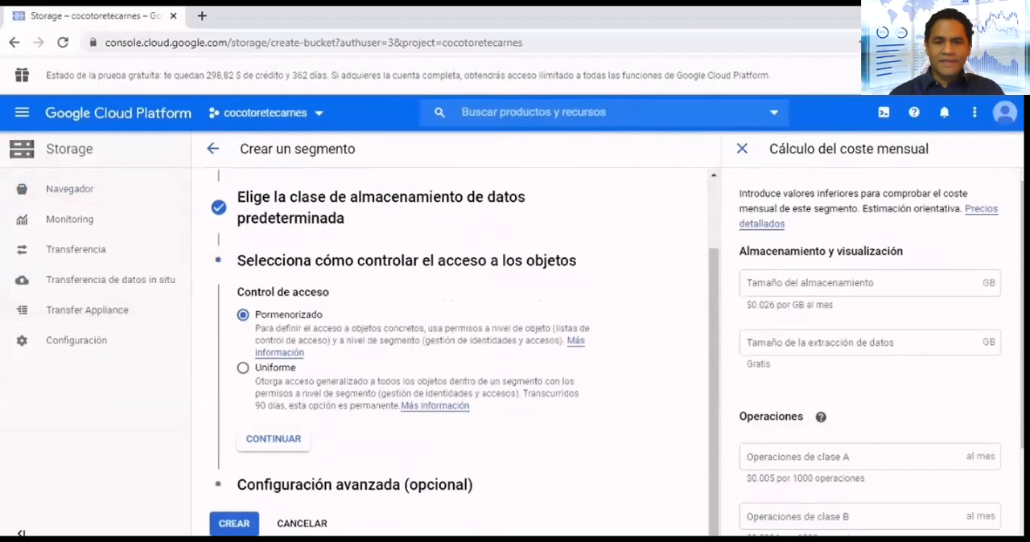
{"action": "left_click", "coordinate": [274, 439]}
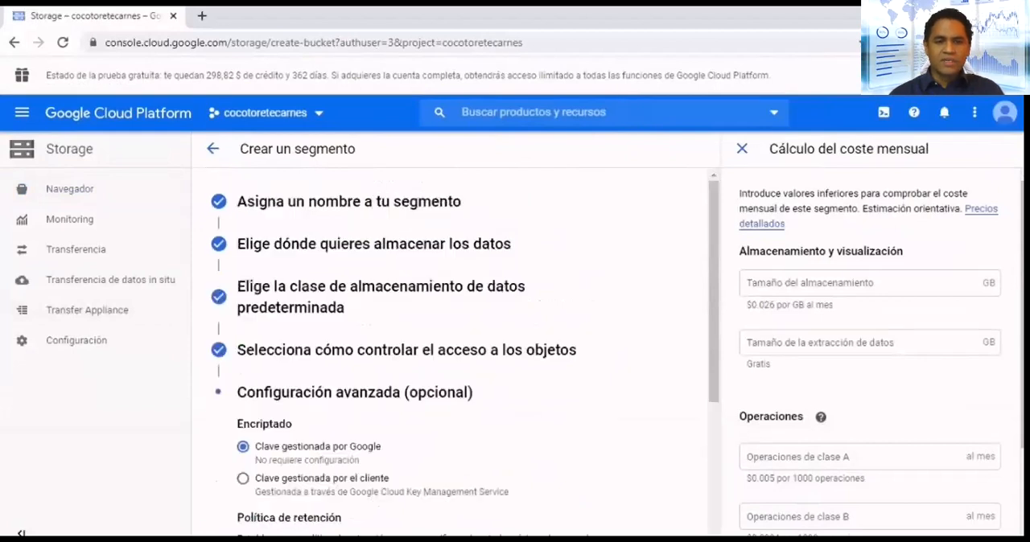
{"action": "scroll", "coordinate": [463, 351], "scroll_direction": "down", "scroll_amount": 3}
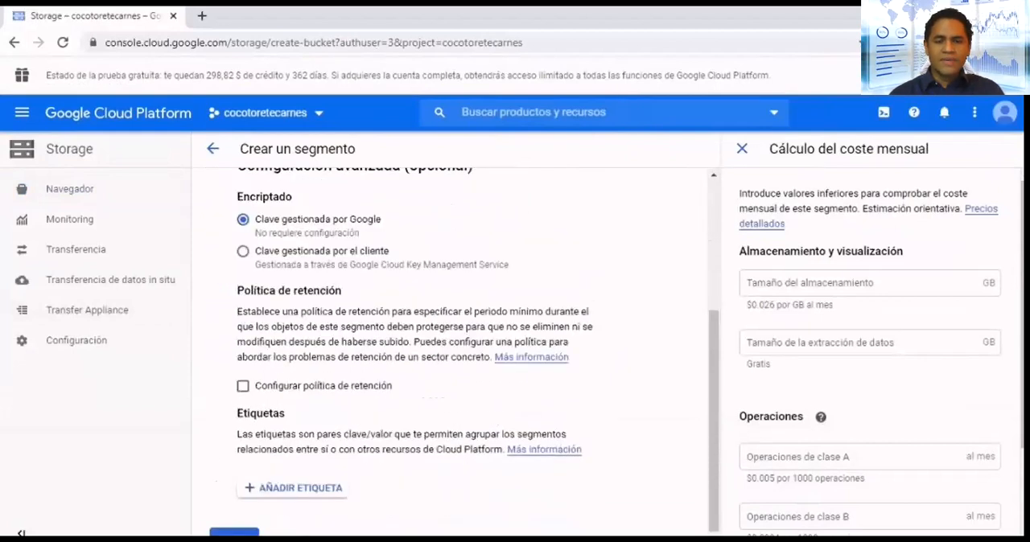
{"action": "scroll", "coordinate": [463, 352], "scroll_direction": "down", "scroll_amount": 1}
{"action": "left_click", "coordinate": [233, 524]}
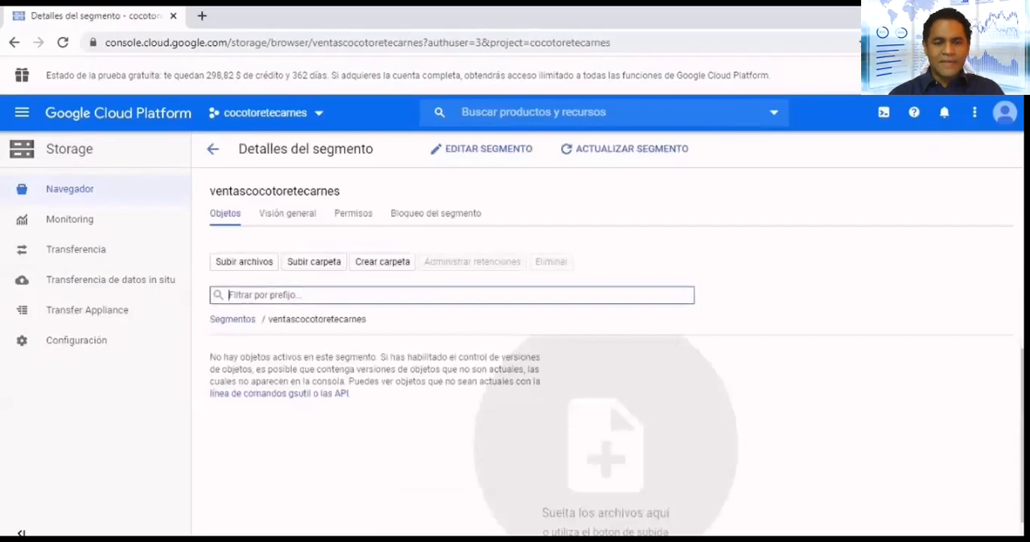
- Upload the file ventascocotoretecarnes.xlsx to the new bucket and review its listed properties
{"action": "left_click", "coordinate": [244, 262]}
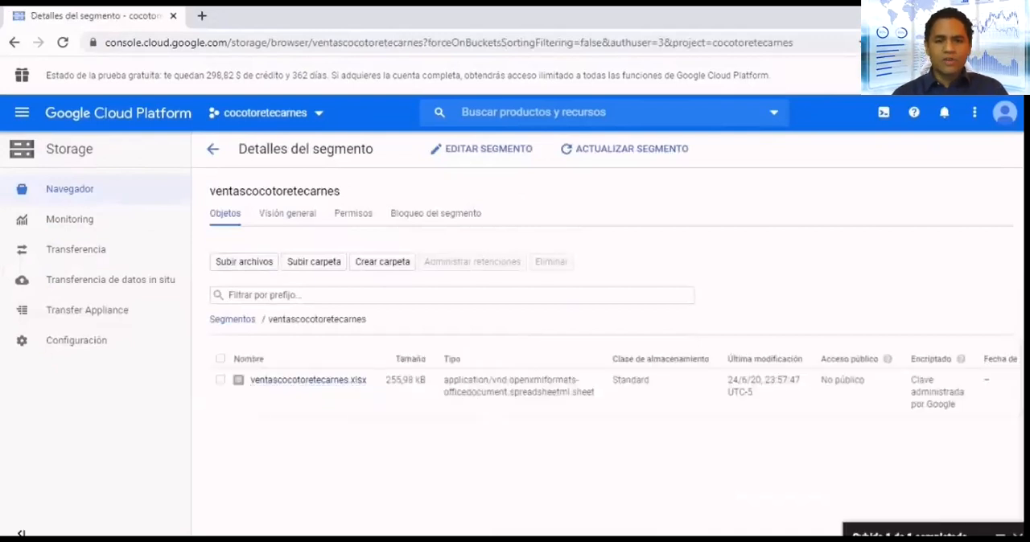
{"action": "scroll", "coordinate": [308, 380], "scroll_direction": "right", "scroll_amount": 3}
{"action": "scroll", "coordinate": [308, 381], "scroll_direction": "left", "scroll_amount": 3}
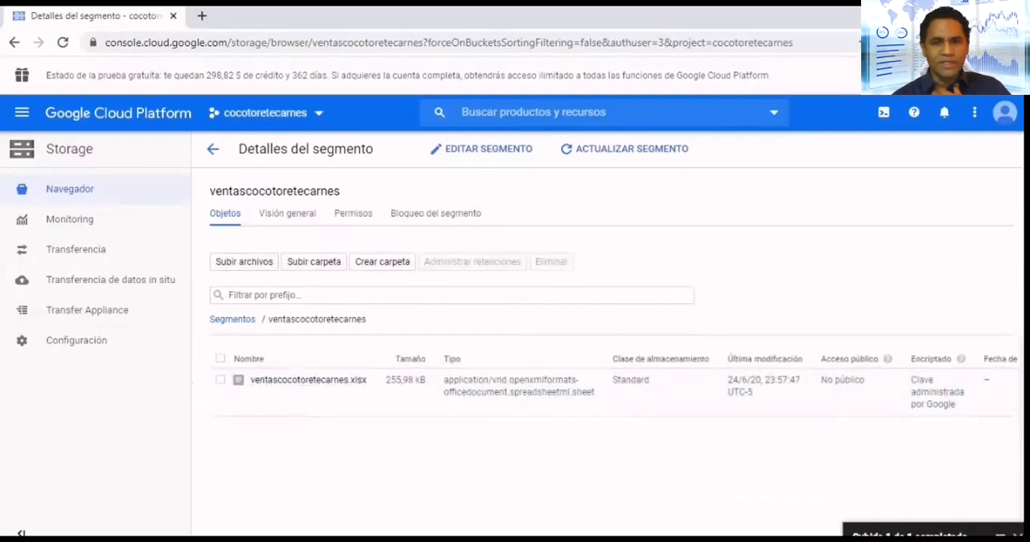
- Add a Usuario entry for allUsers with Lector access to the permissions of ventascocotoretecarnes.xlsx and save them
{"action": "scroll", "coordinate": [308, 381], "scroll_direction": "right", "scroll_amount": 3}
{"action": "left_click", "coordinate": [1006, 380]}
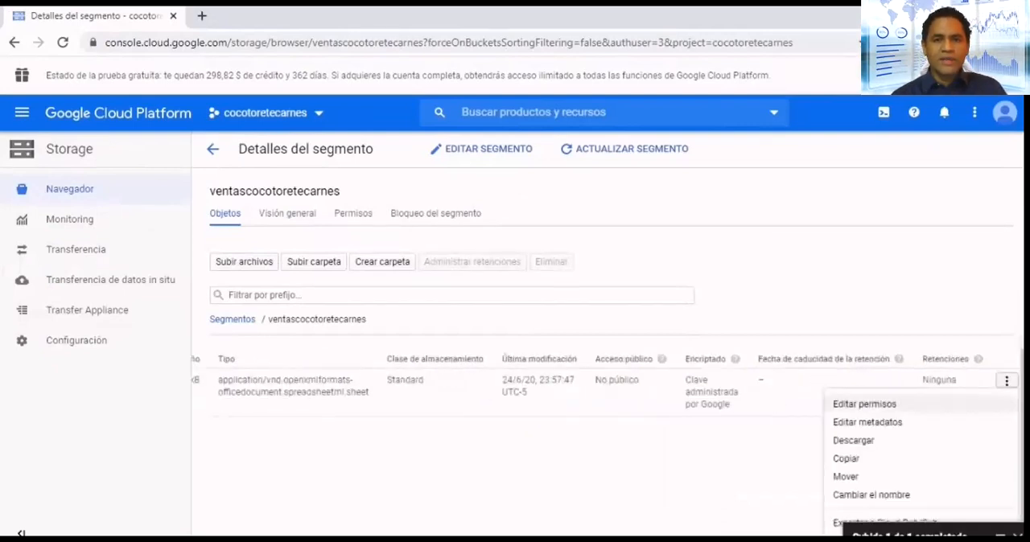
{"action": "left_click", "coordinate": [863, 404]}
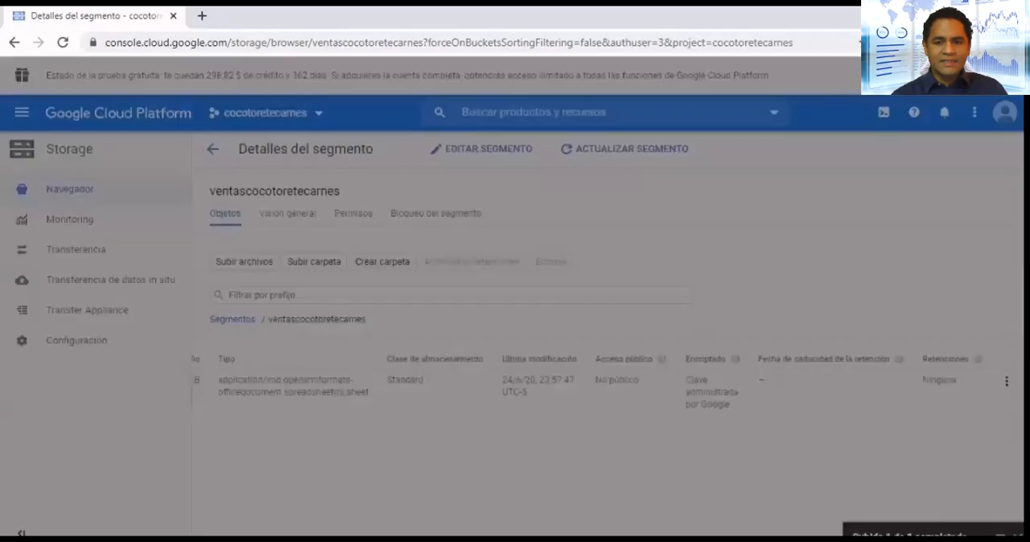
{"action": "left_click", "coordinate": [493, 371]}
{"action": "left_click", "coordinate": [374, 358]}
{"action": "left_click", "coordinate": [370, 379]}
{"action": "left_click", "coordinate": [493, 357]}
{"action": "type", "text": "allUsers"}
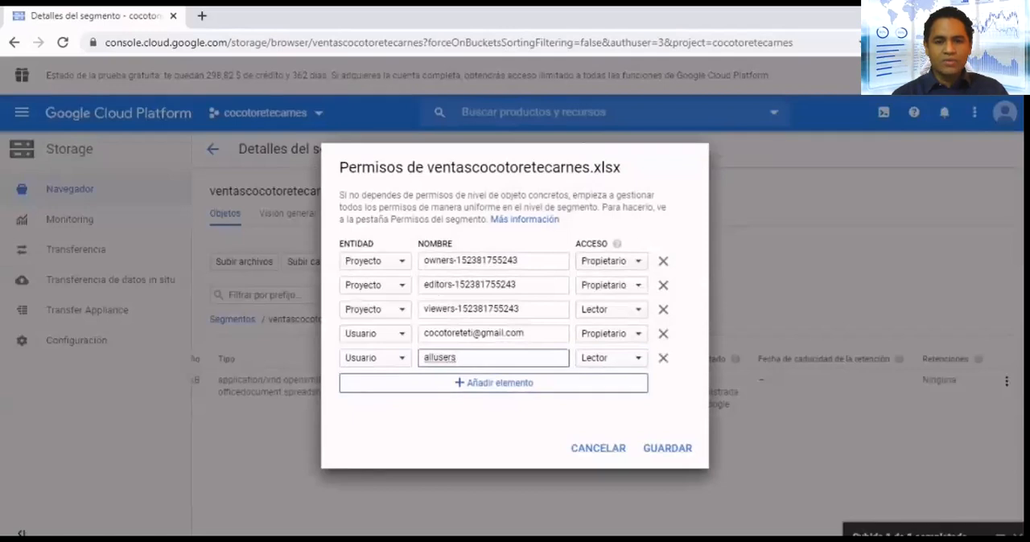
{"action": "left_click", "coordinate": [667, 448]}
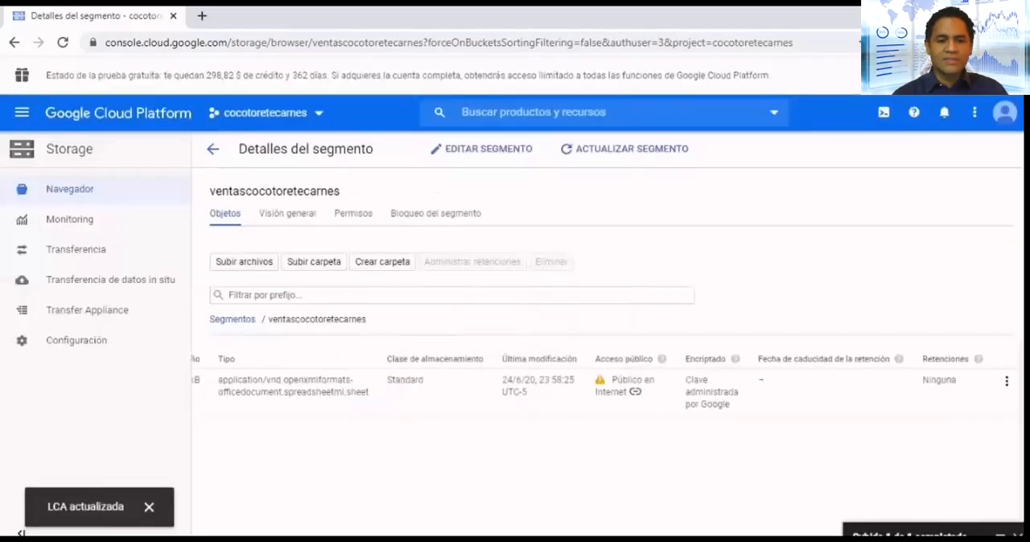
- Download ventascocotoretecarnes.xlsx through its public link and return to the project dashboard
{"action": "left_click", "coordinate": [636, 391]}
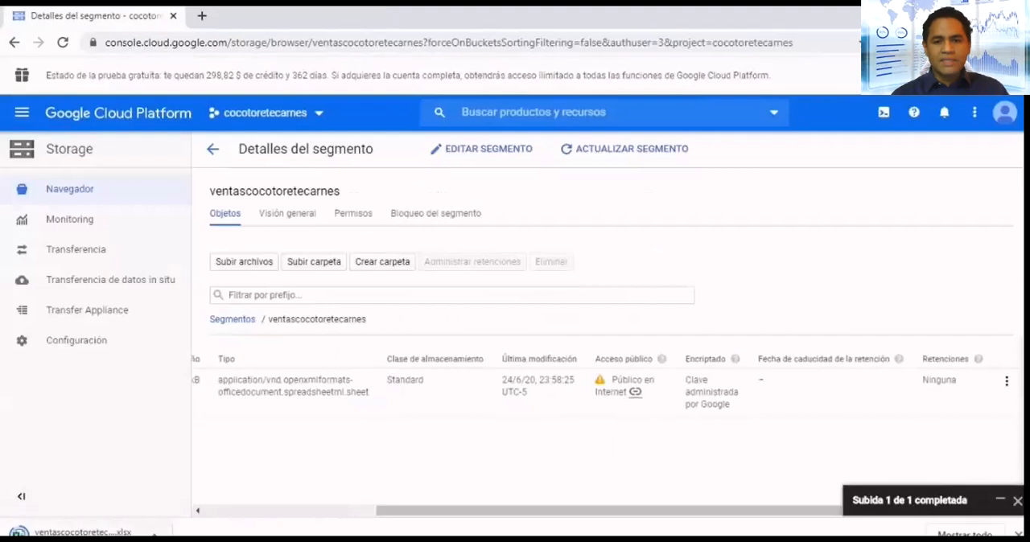
{"action": "left_click_drag", "start_coordinate": [620, 511], "coordinate": [440, 511]}
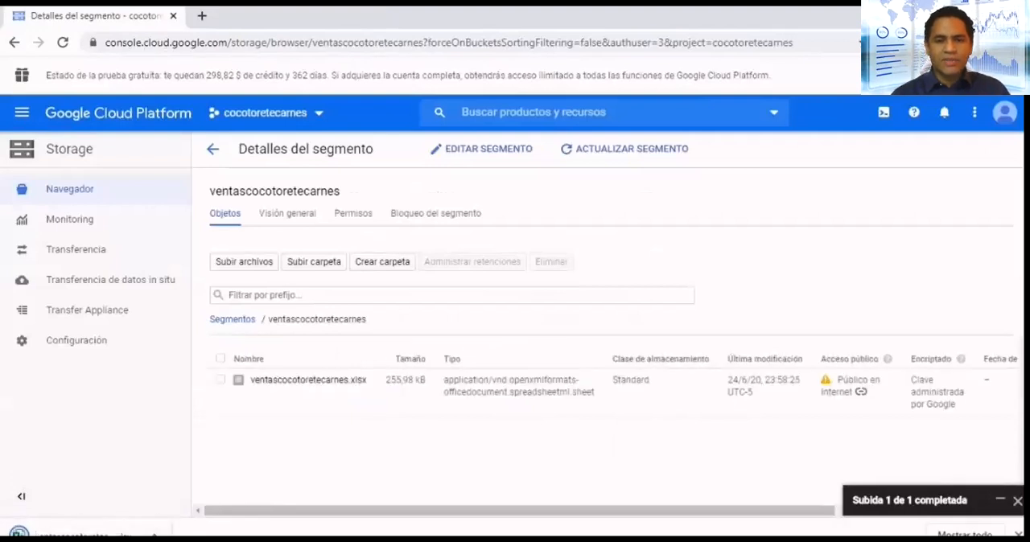
{"action": "left_click", "coordinate": [213, 149]}
{"action": "left_click", "coordinate": [118, 114]}
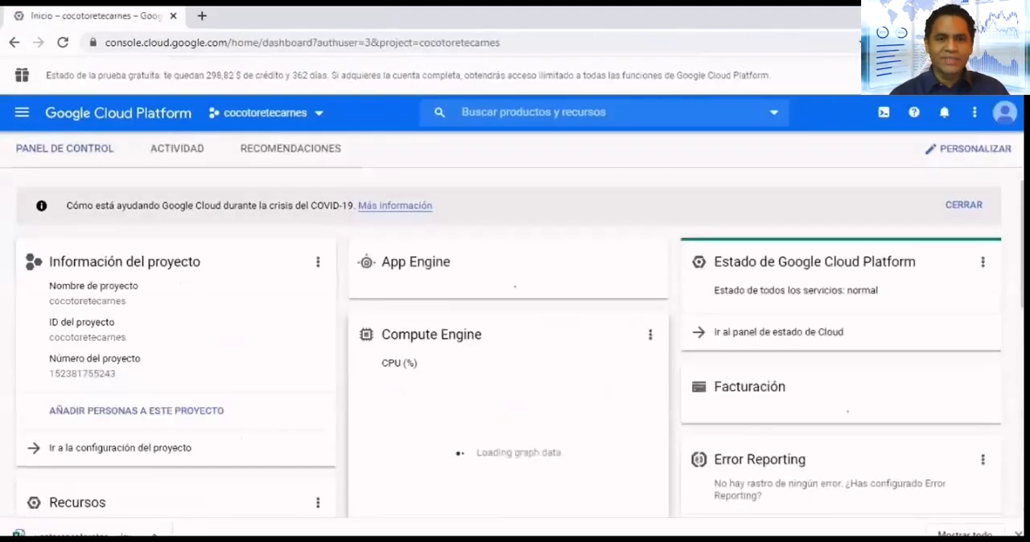
- Visit the project's billing reports, return to the dashboard and look over its resource and API cards
{"action": "left_click", "coordinate": [760, 463]}
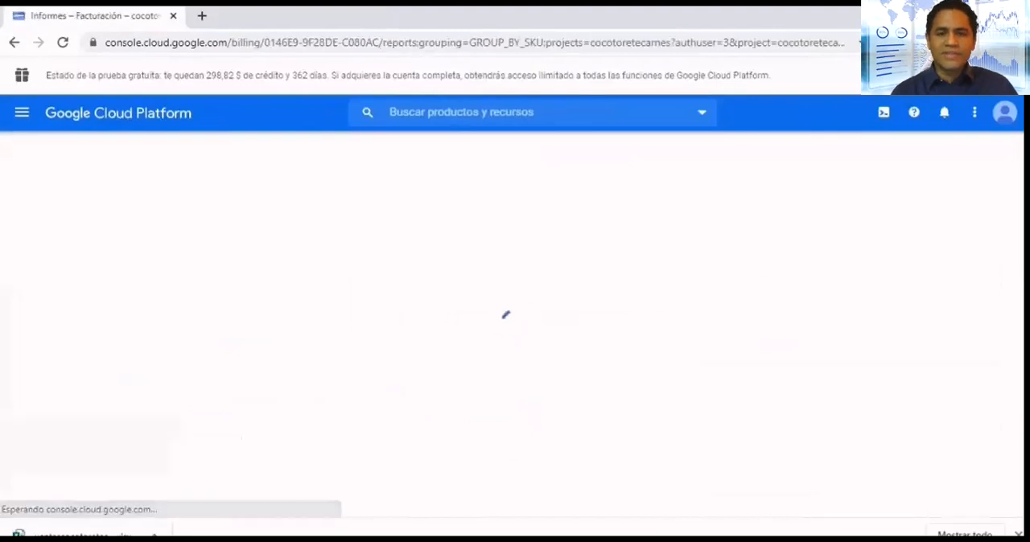
{"action": "left_click", "coordinate": [78, 188]}
{"action": "left_click", "coordinate": [118, 114]}
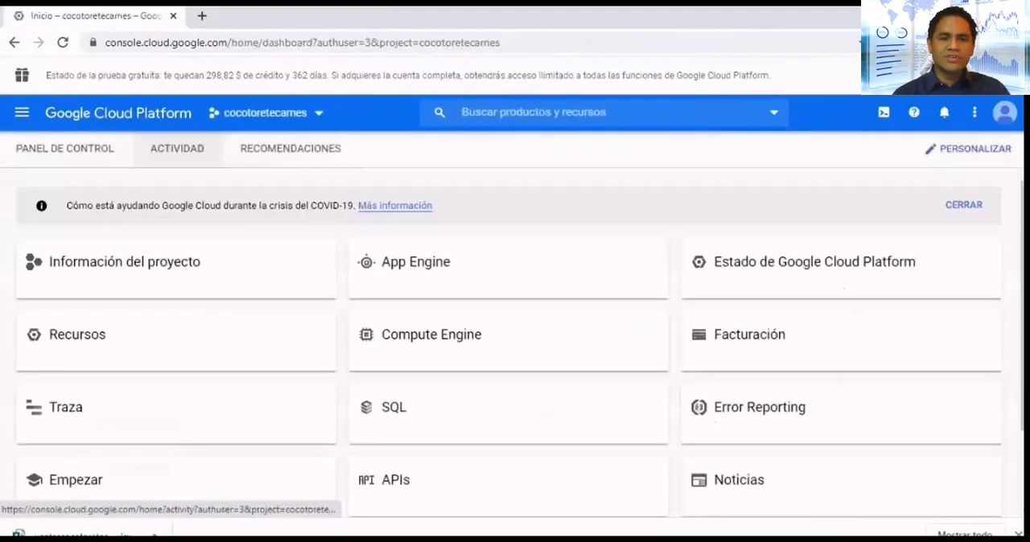
{"action": "scroll", "coordinate": [514, 338], "scroll_direction": "down", "scroll_amount": 5}
{"action": "scroll", "coordinate": [515, 338], "scroll_direction": "up", "scroll_amount": 1}
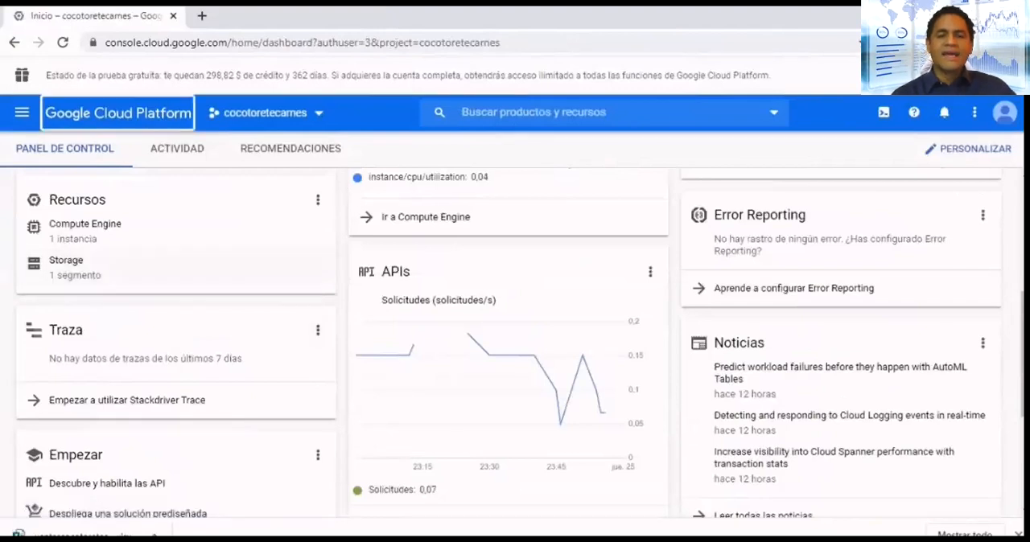
- Open BigQuery from the Big Data products and dismiss its welcome message
{"action": "left_click", "coordinate": [21, 113]}
{"action": "mouse_move", "coordinate": [97, 355]}
{"action": "scroll", "coordinate": [97, 378], "scroll_direction": "down", "scroll_amount": 15}
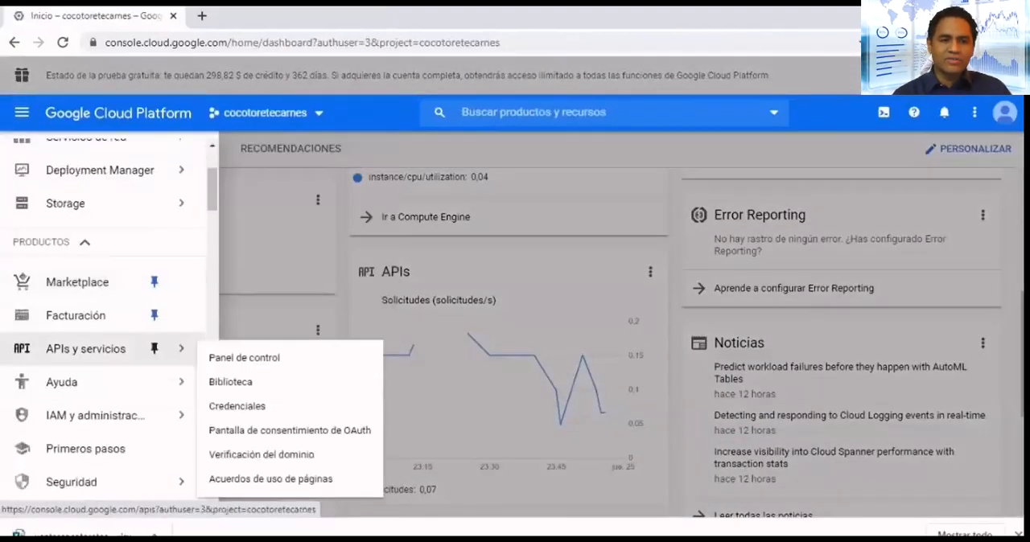
{"action": "scroll", "coordinate": [103, 362], "scroll_direction": "down", "scroll_amount": 15}
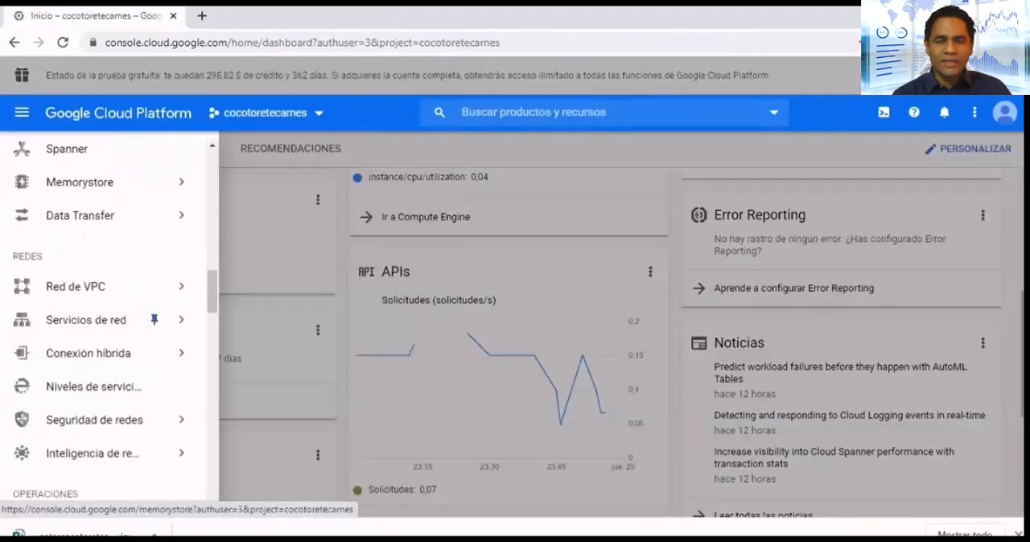
{"action": "scroll", "coordinate": [103, 322], "scroll_direction": "down", "scroll_amount": 4}
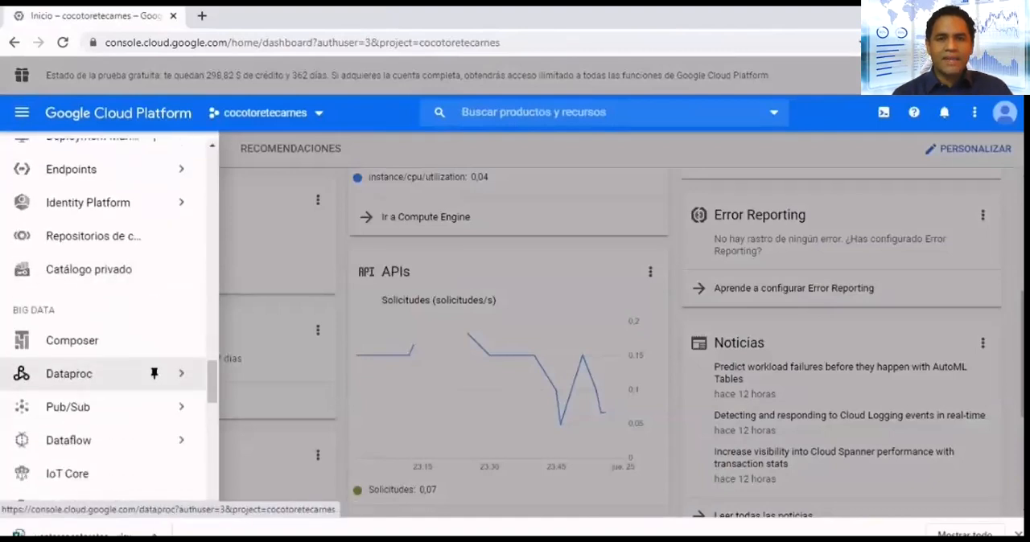
{"action": "left_click", "coordinate": [69, 391]}
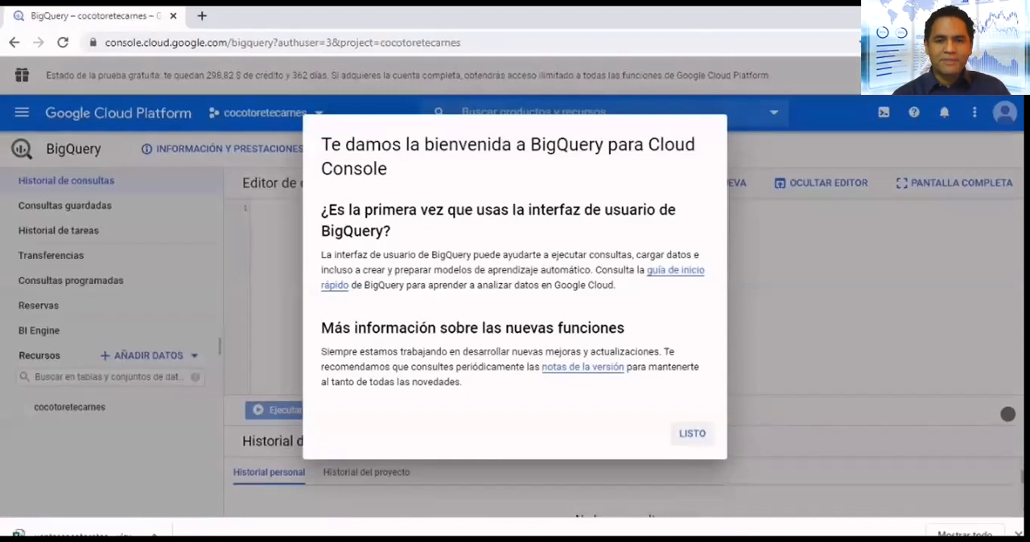
{"action": "left_click", "coordinate": [692, 433]}
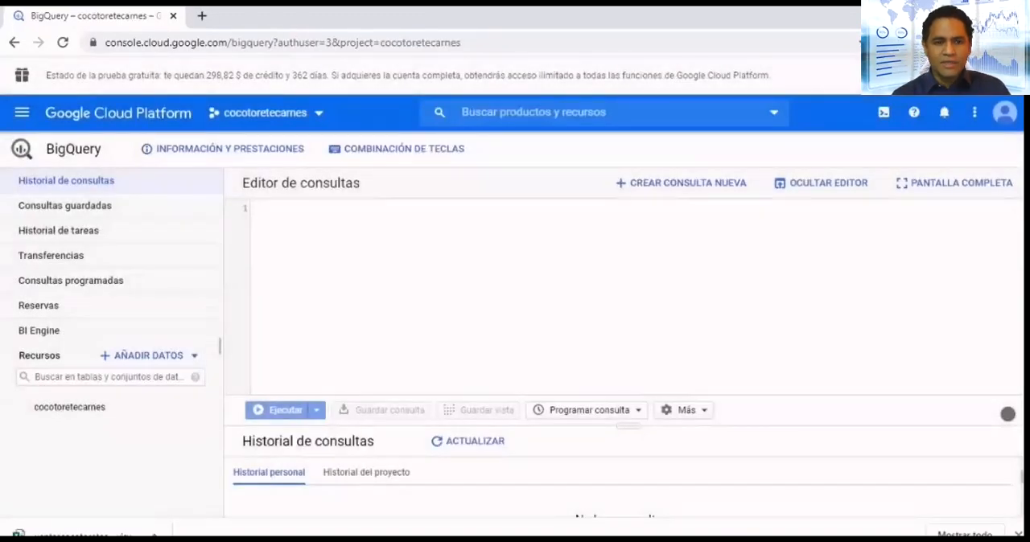
- Select the cocotoretecarnes project among the BigQuery resources and view the options for adding data
{"action": "left_click", "coordinate": [70, 407]}
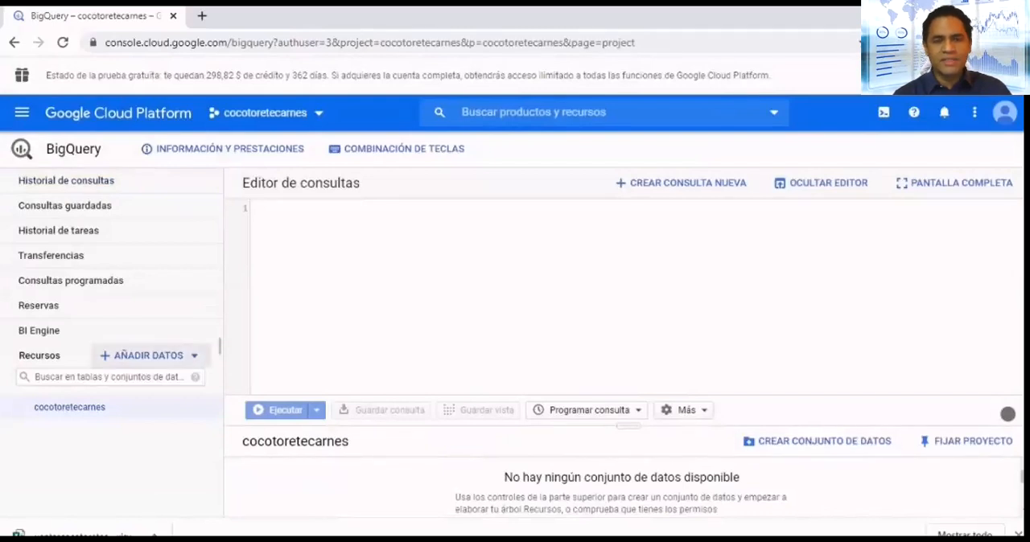
{"action": "left_click", "coordinate": [149, 355]}
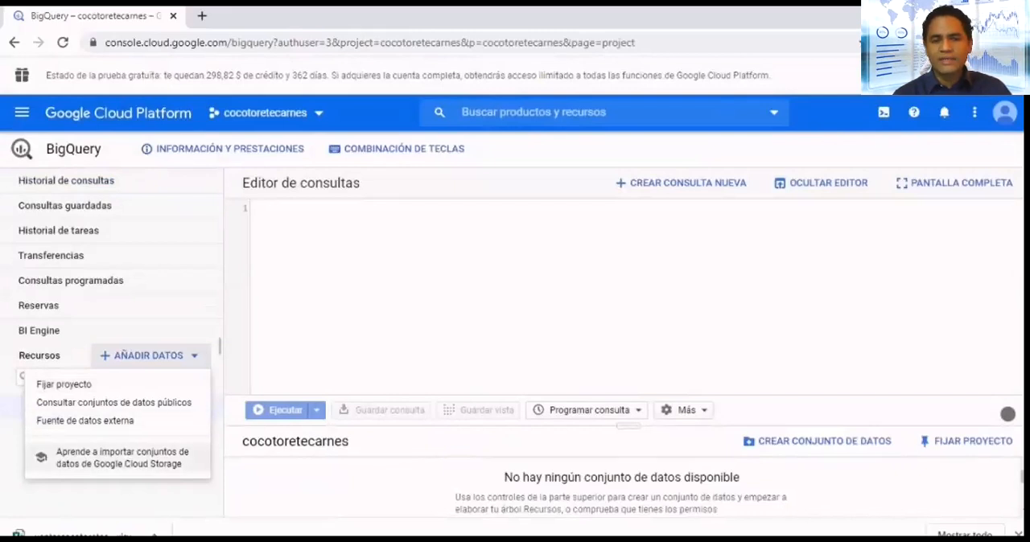
{"action": "left_click", "coordinate": [254, 209]}
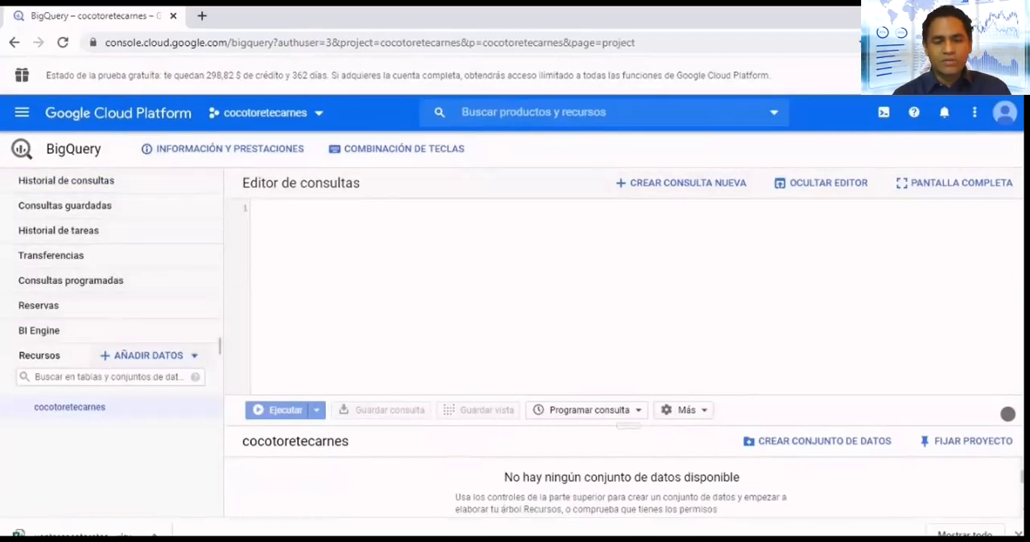
- Search the public datasets for "chicago crimen" and open the Chicago Crime Data dataset in BigQuery
{"action": "left_click", "coordinate": [148, 355]}
{"action": "left_click", "coordinate": [113, 402]}
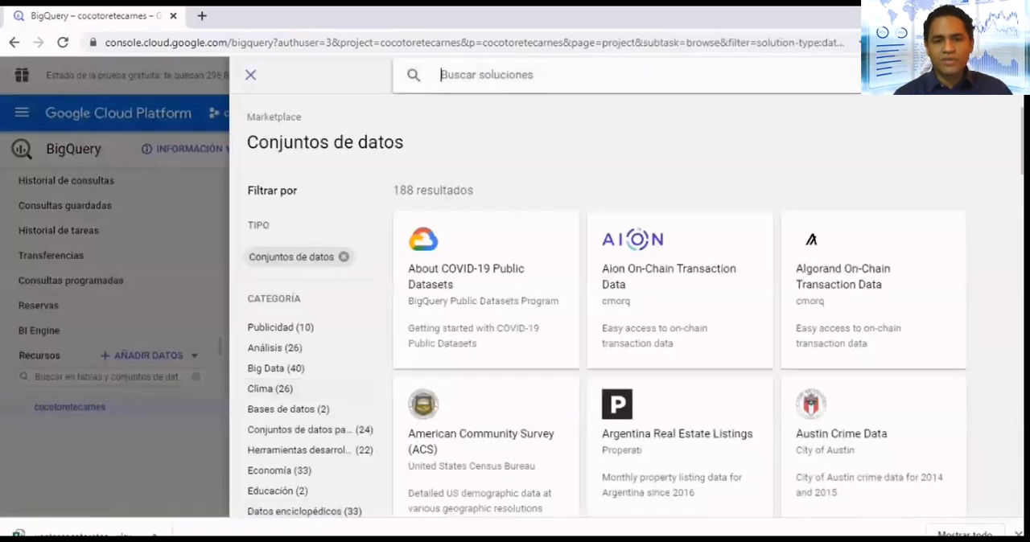
{"action": "type", "text": "chicago crimen"}
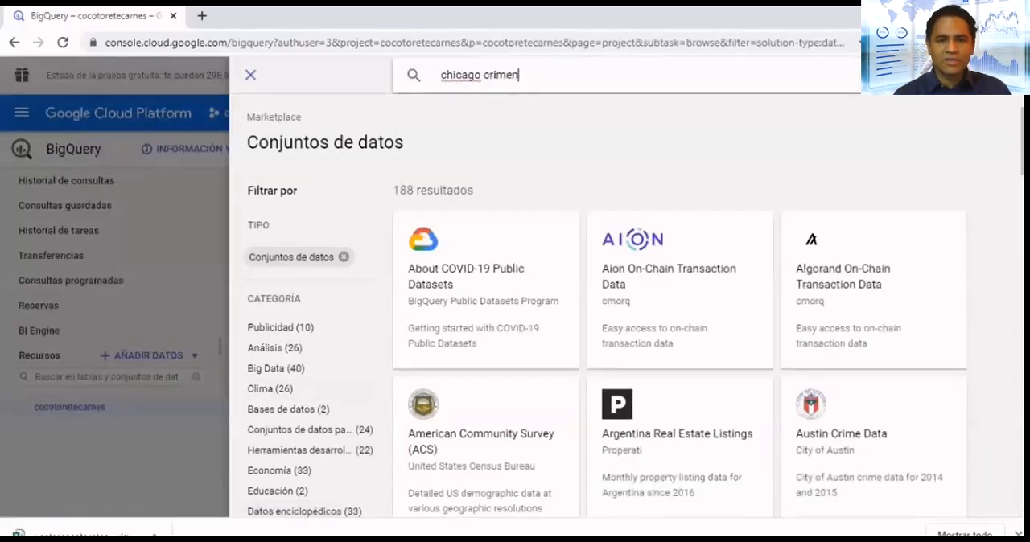
{"action": "key", "text": "Return"}
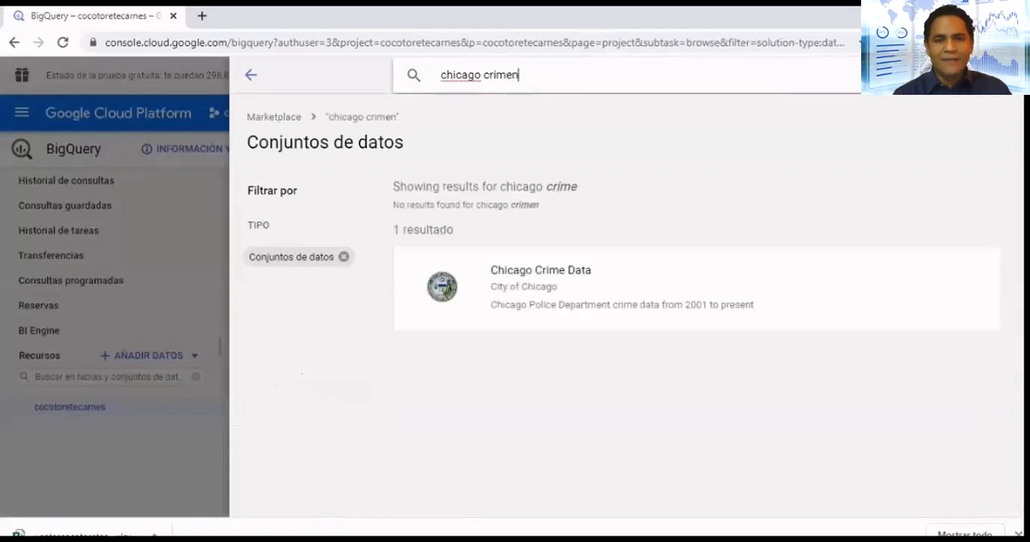
{"action": "left_click", "coordinate": [539, 282]}
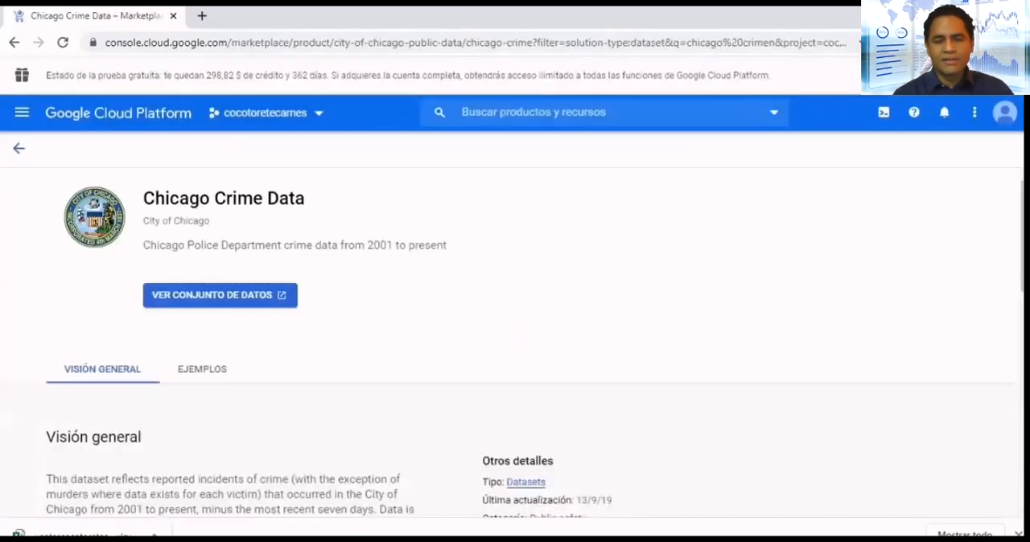
{"action": "left_click", "coordinate": [219, 294]}
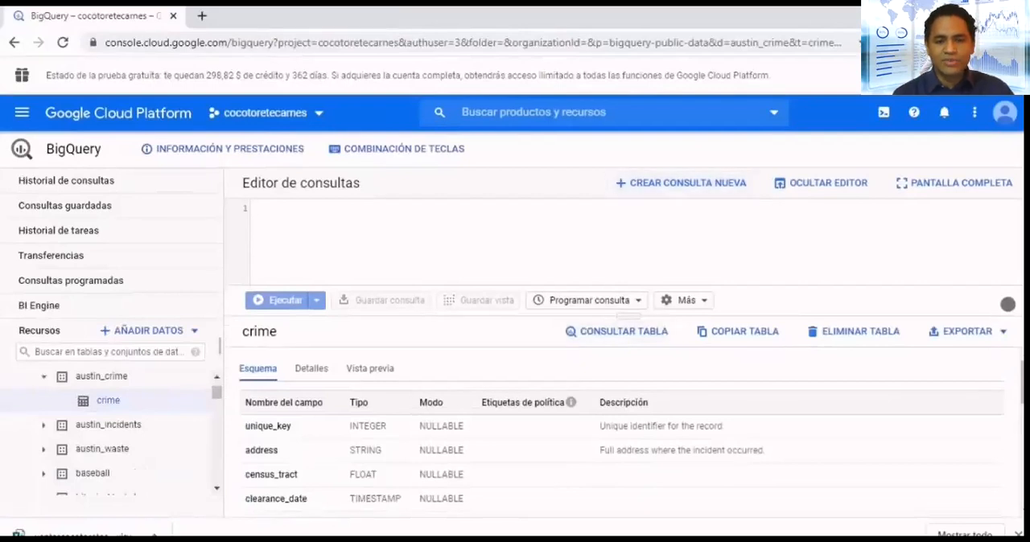
- Start a query on the austin_crime crime table that selects only the district field, limited to 1000 rows
{"action": "left_click", "coordinate": [617, 331]}
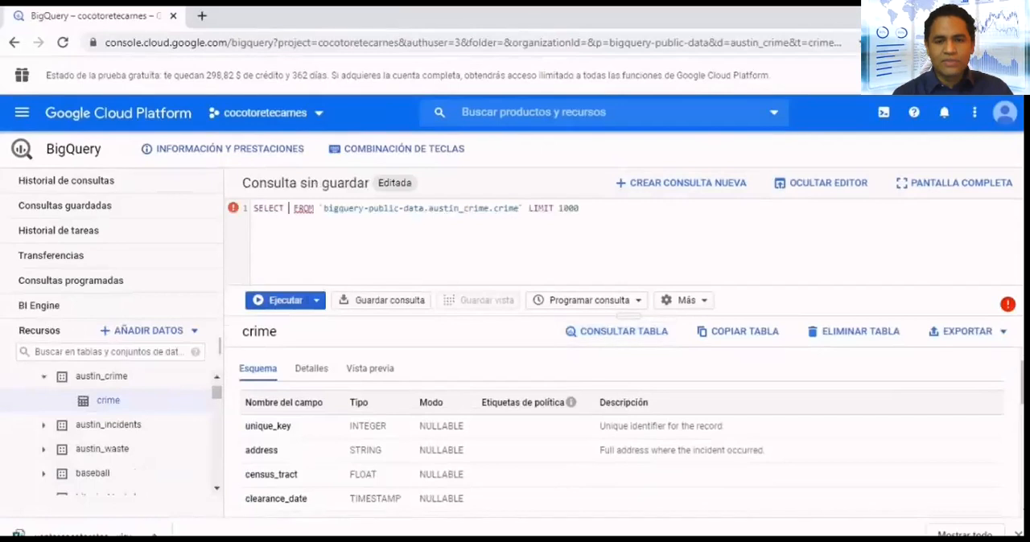
{"action": "type", "text": "*"}
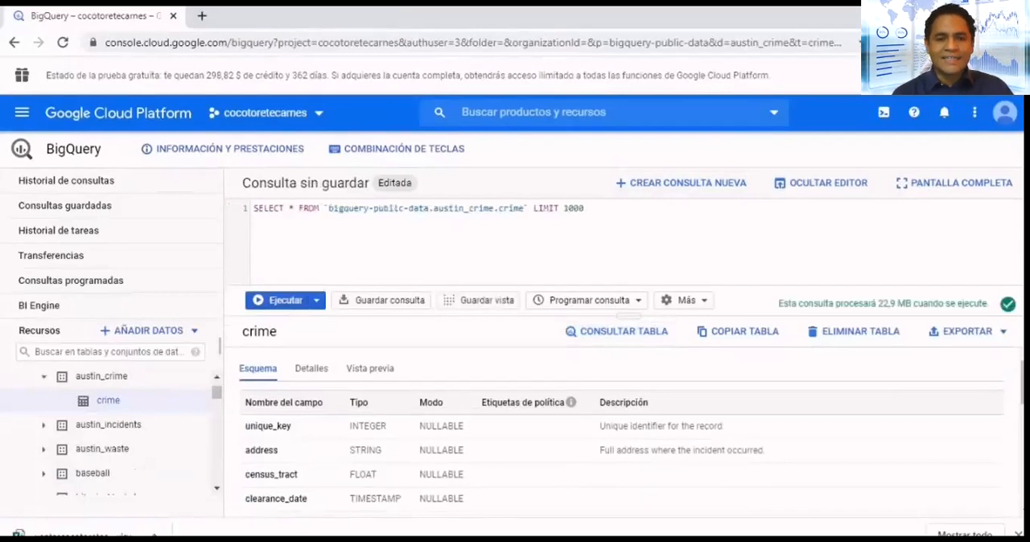
{"action": "scroll", "coordinate": [623, 435], "scroll_direction": "down", "scroll_amount": 1}
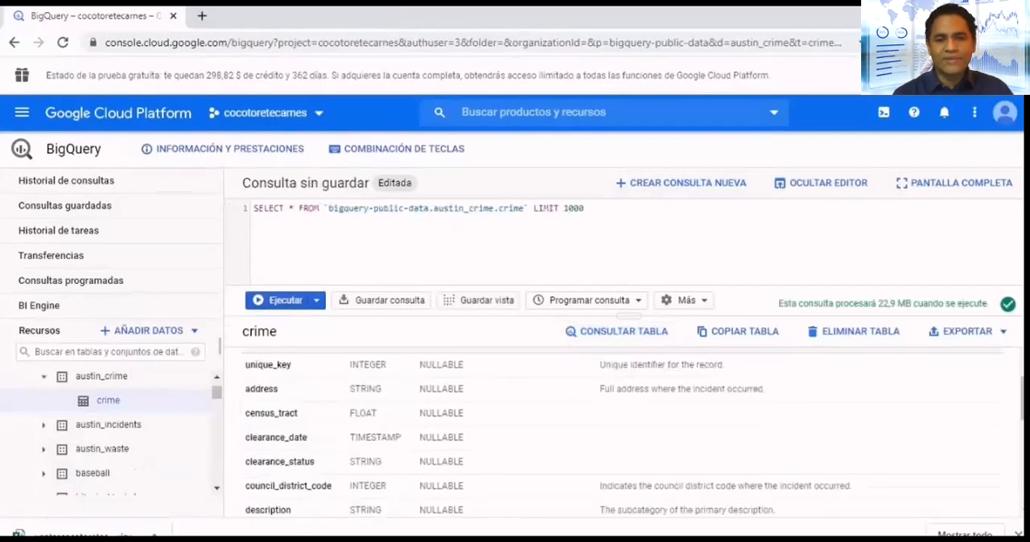
{"action": "scroll", "coordinate": [624, 434], "scroll_direction": "down", "scroll_amount": 1}
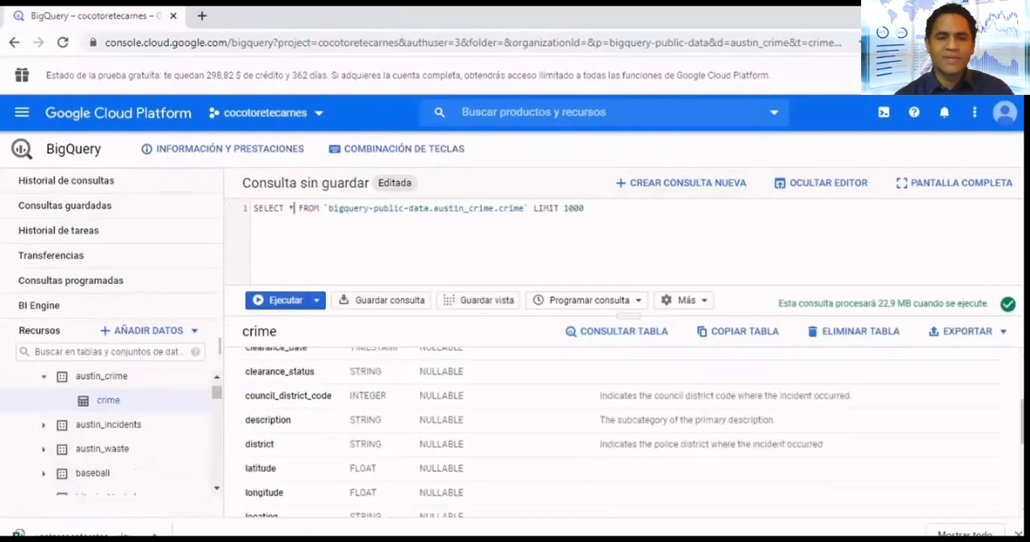
{"action": "left_click", "coordinate": [259, 444]}
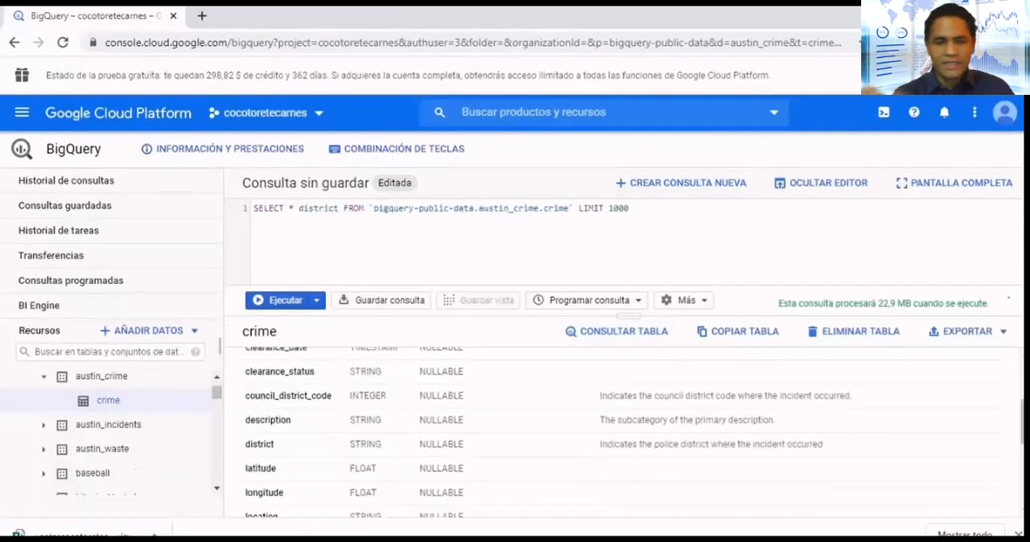
{"action": "left_click", "coordinate": [289, 208]}
{"action": "key", "text": "Delete"}
{"action": "key", "text": "Delete"}
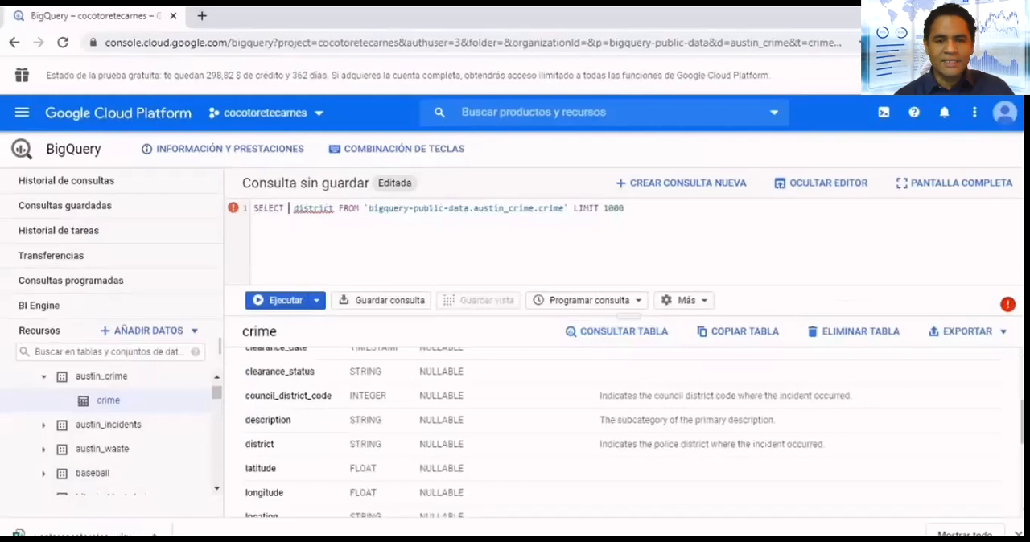
- Add the primary_type field ahead of district in the query and format the query text
{"action": "scroll", "coordinate": [635, 432], "scroll_direction": "down", "scroll_amount": 4}
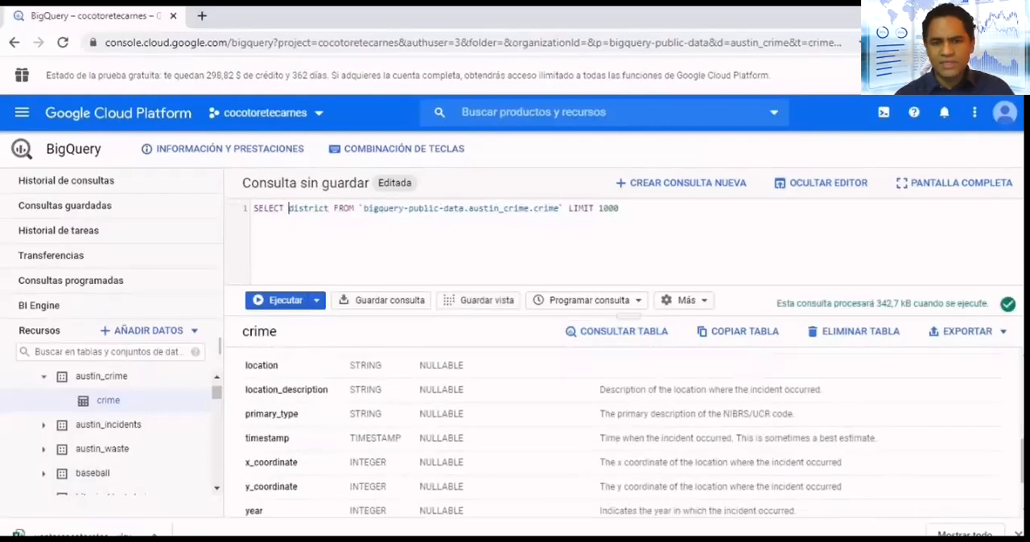
{"action": "left_click", "coordinate": [271, 414]}
{"action": "type", "text": ","}
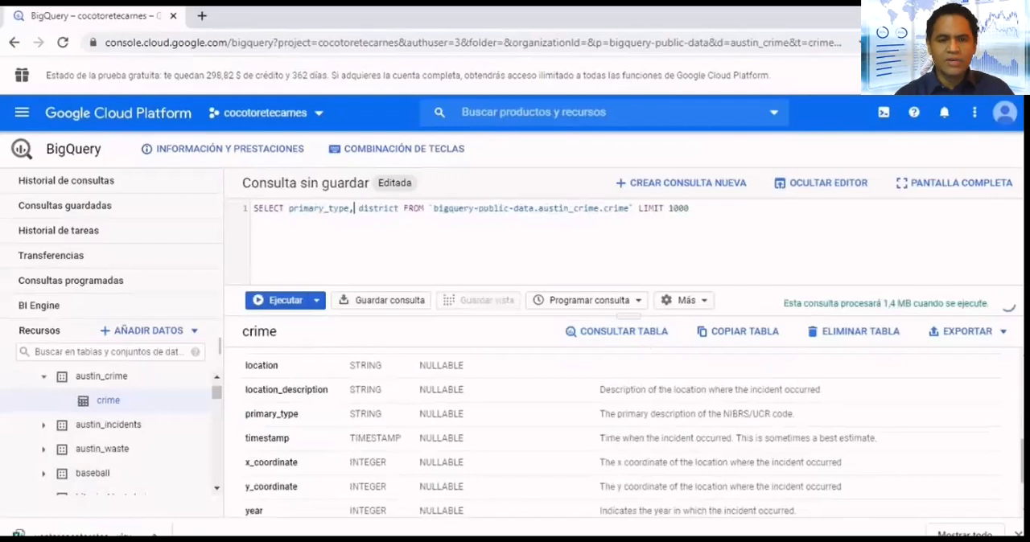
{"action": "scroll", "coordinate": [619, 434], "scroll_direction": "down", "scroll_amount": 2}
{"action": "scroll", "coordinate": [619, 434], "scroll_direction": "up", "scroll_amount": 10}
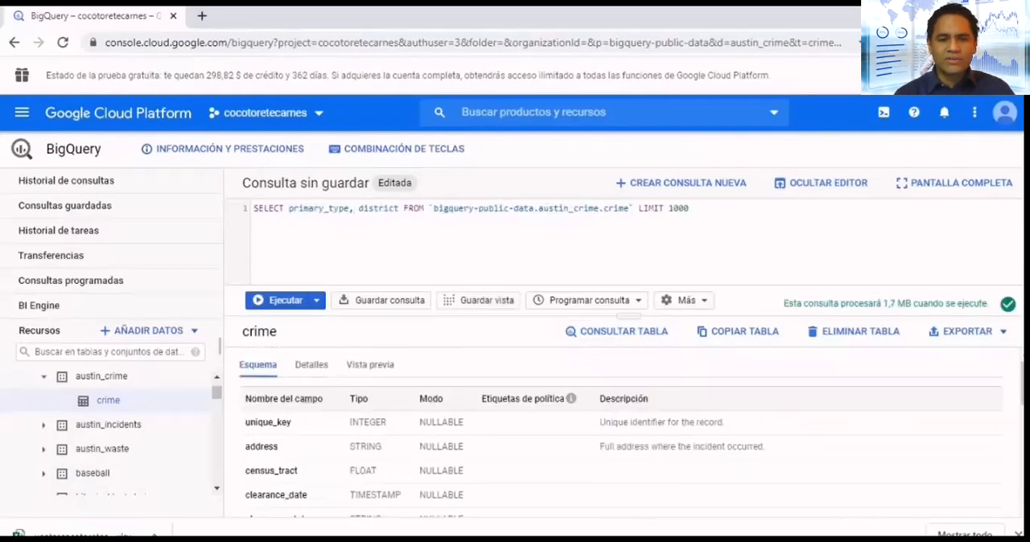
{"action": "left_click", "coordinate": [686, 300]}
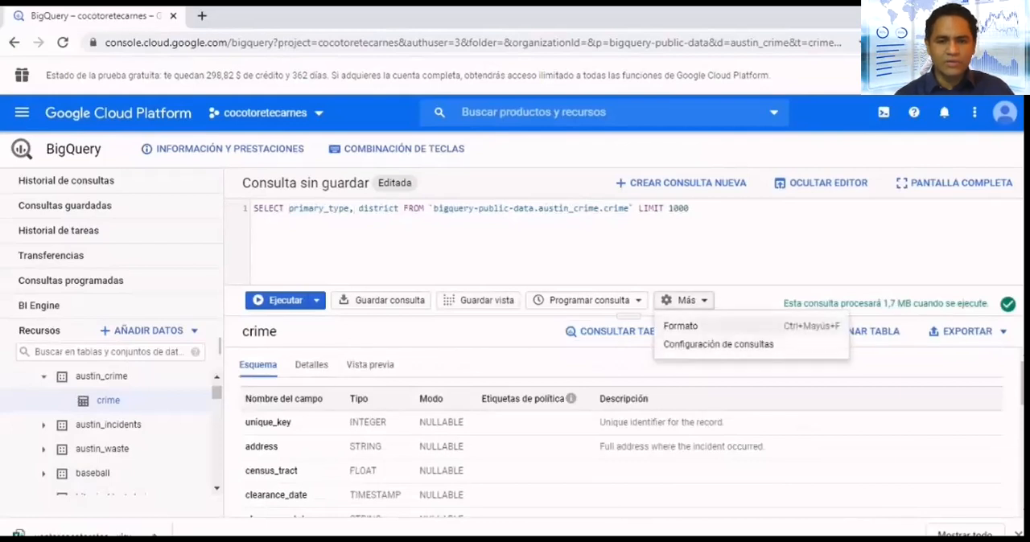
{"action": "left_click", "coordinate": [700, 324]}
- Review the query configuration's engine, destination, resource and SQL dialect settings without changing them
{"action": "left_click", "coordinate": [686, 300]}
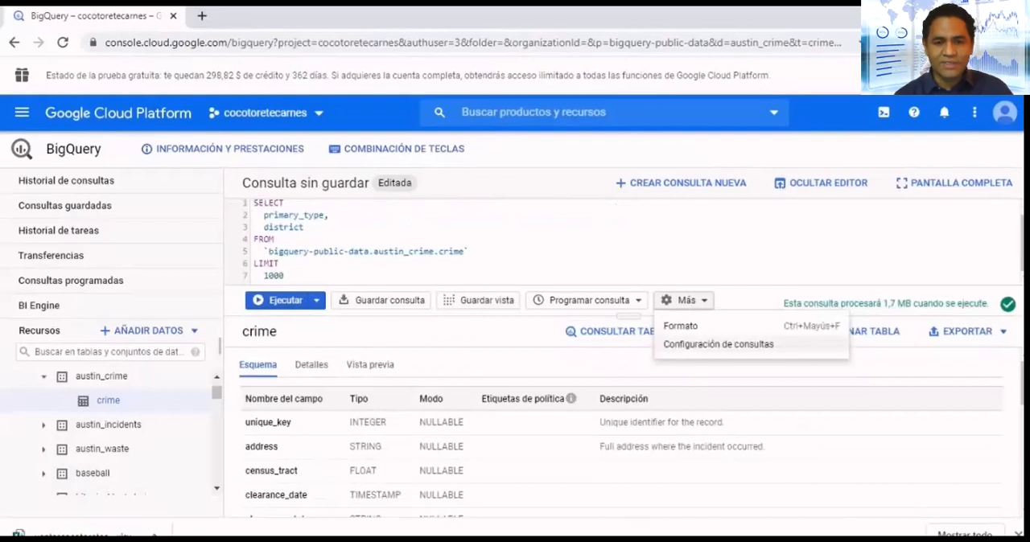
{"action": "left_click", "coordinate": [718, 344]}
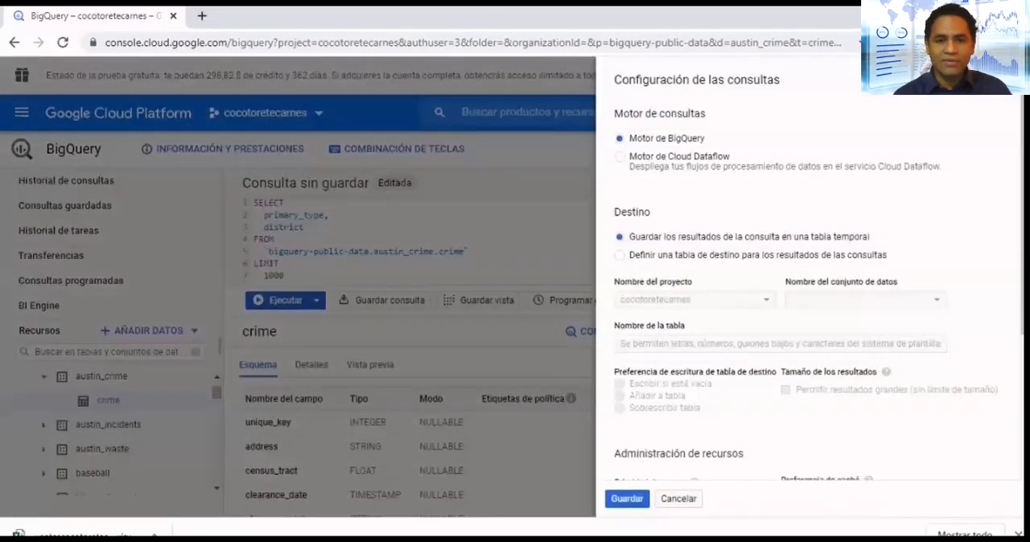
{"action": "scroll", "coordinate": [805, 282], "scroll_direction": "down", "scroll_amount": 3}
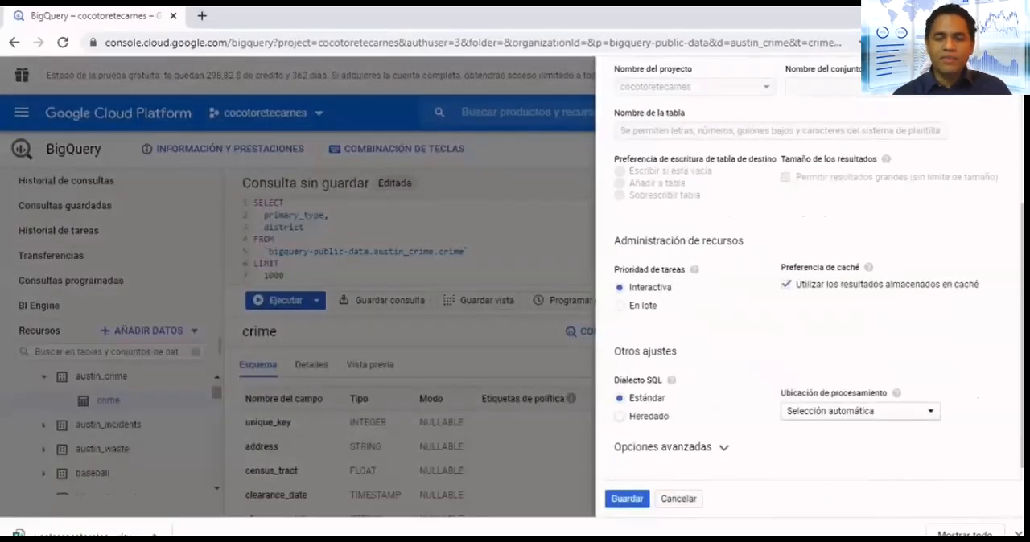
{"action": "left_click", "coordinate": [679, 498]}
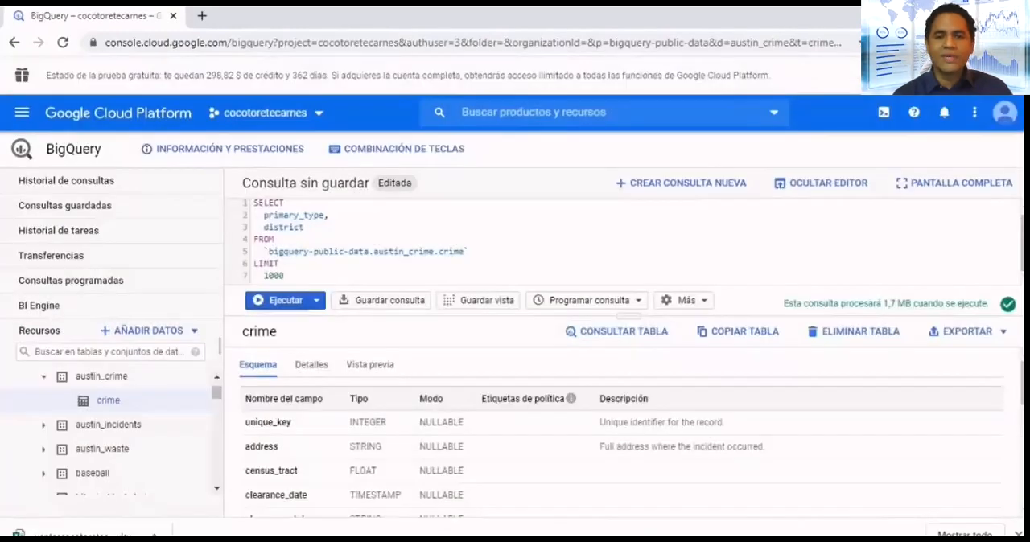
- Run the Austin crime query and look through the returned rows
{"action": "left_click", "coordinate": [278, 300]}
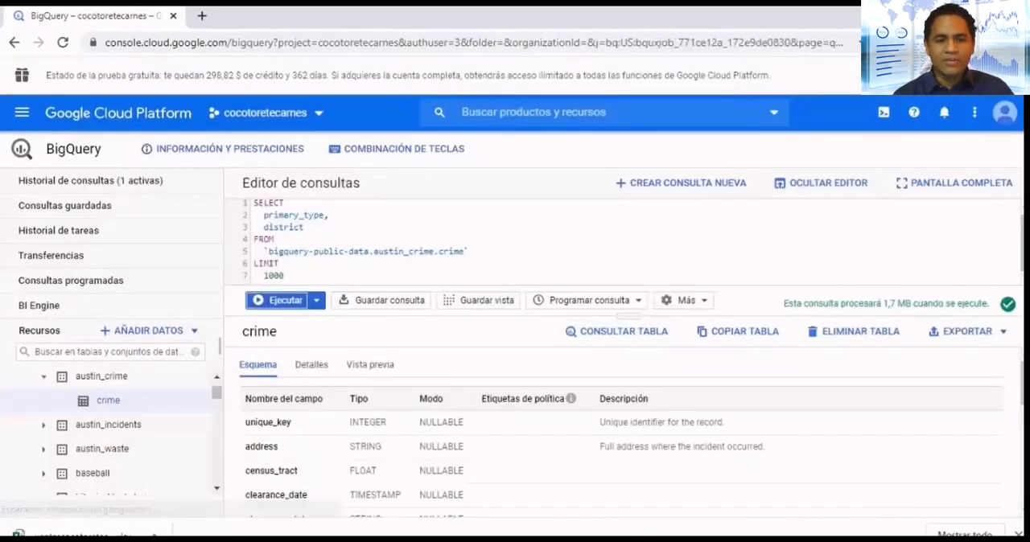
{"action": "scroll", "coordinate": [334, 437], "scroll_direction": "down", "scroll_amount": 3}
{"action": "scroll", "coordinate": [334, 437], "scroll_direction": "up", "scroll_amount": 3}
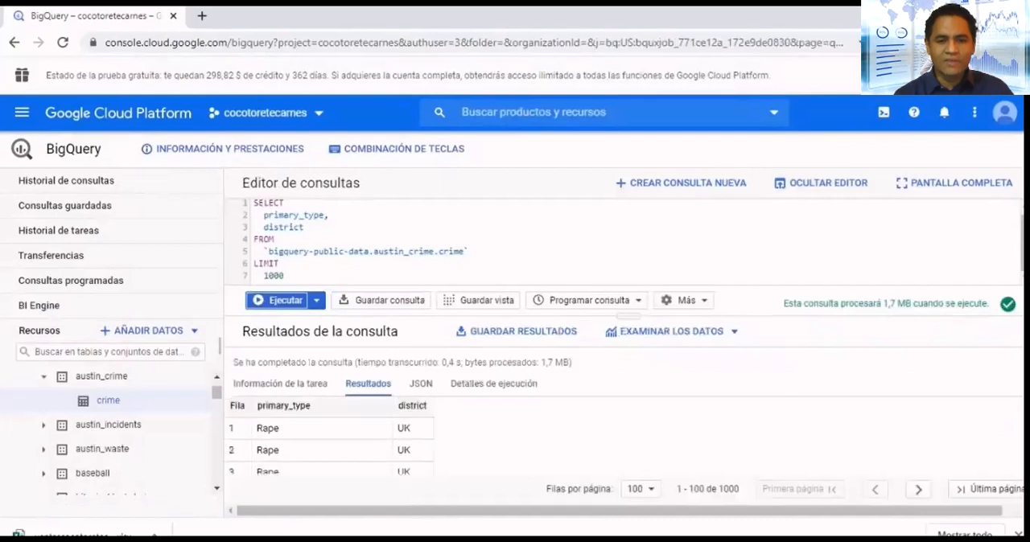
{"action": "scroll", "coordinate": [330, 439], "scroll_direction": "down", "scroll_amount": 7}
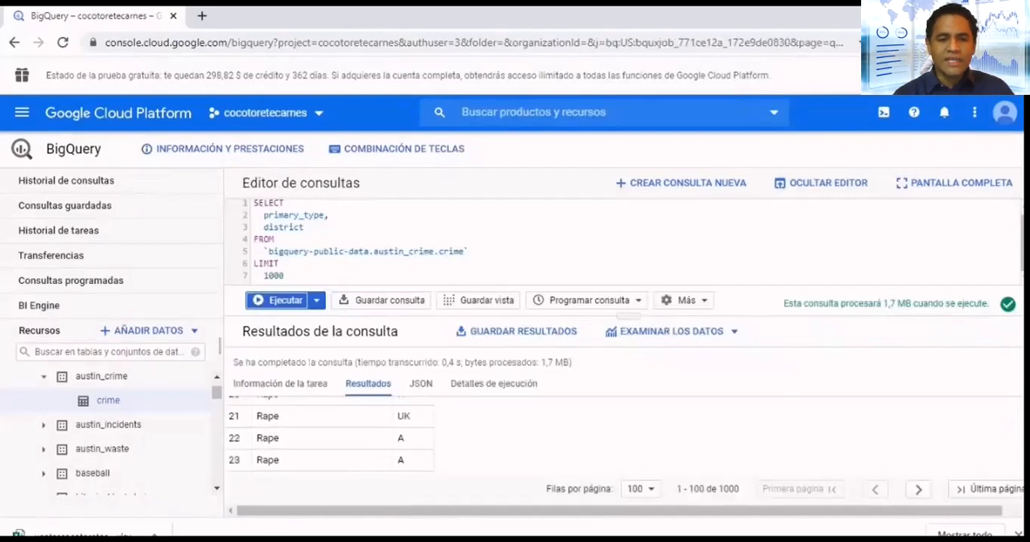
- Collapse the bigquery-public-data tree in the resources and select the cocotoretecarnes project
{"action": "scroll", "coordinate": [113, 431], "scroll_direction": "up", "scroll_amount": 5}
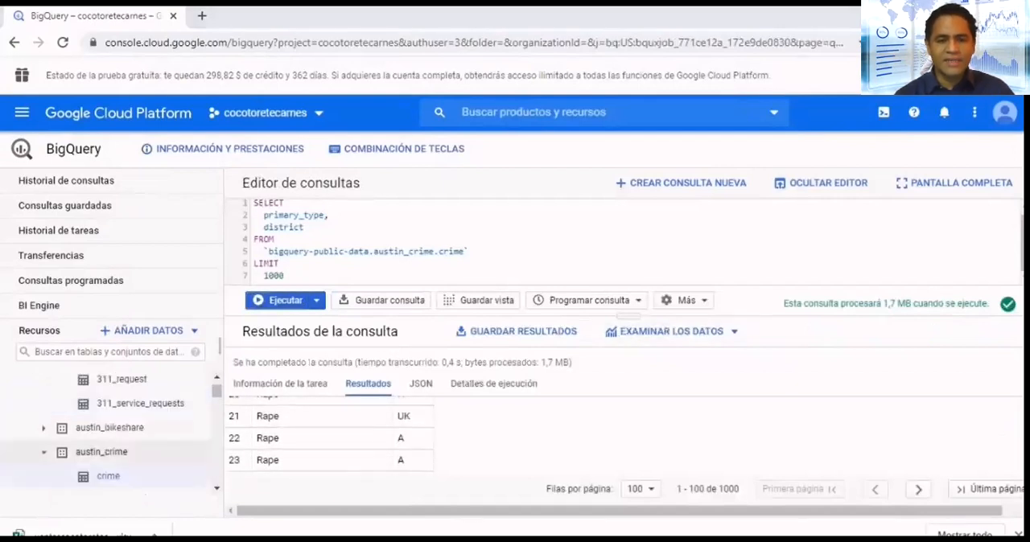
{"action": "left_click", "coordinate": [45, 431]}
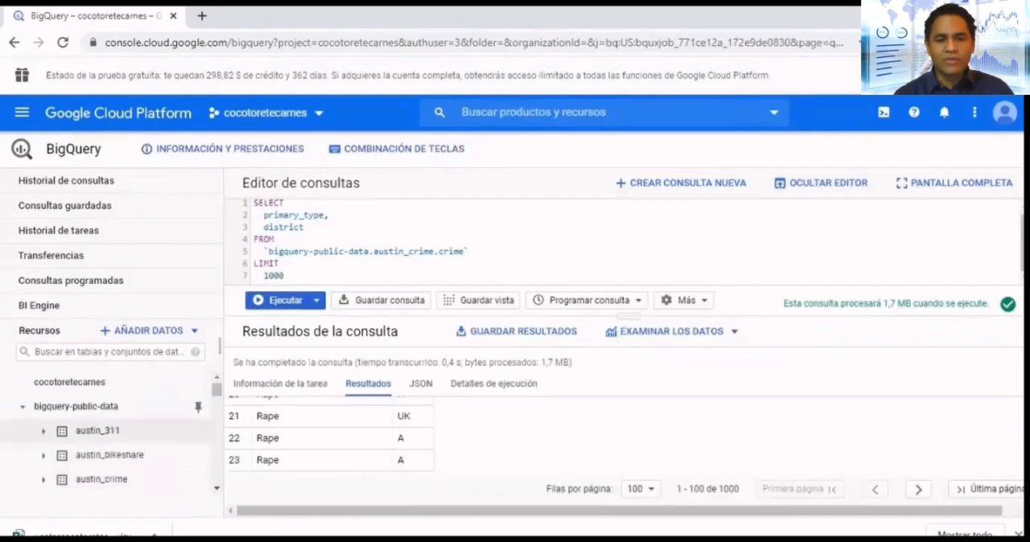
{"action": "left_click", "coordinate": [23, 407]}
{"action": "left_click", "coordinate": [70, 382]}
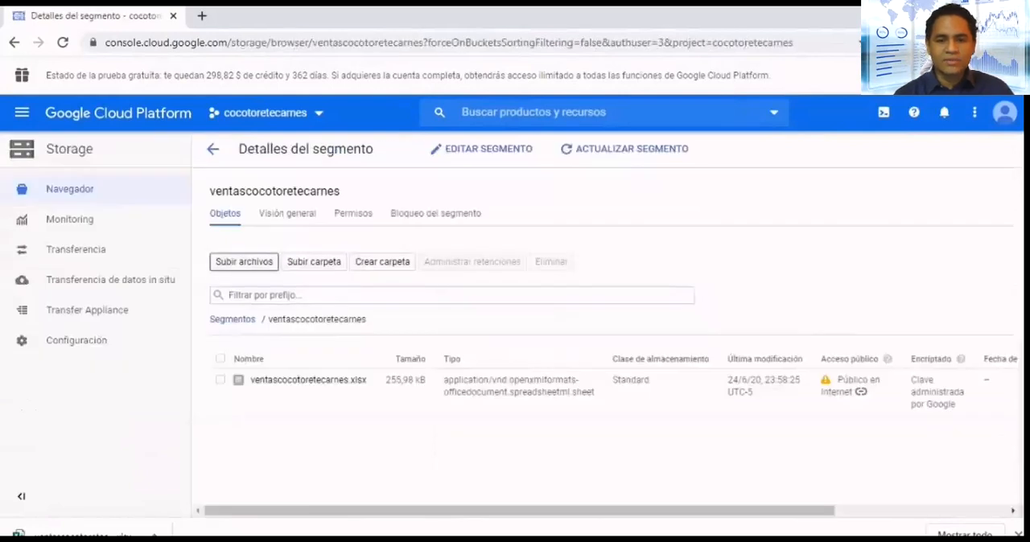
- Upload the ventascocotoretecarnes2 CSV file from the bank folder to the ventascocotoretecarnes bucket
{"action": "left_click", "coordinate": [244, 262]}
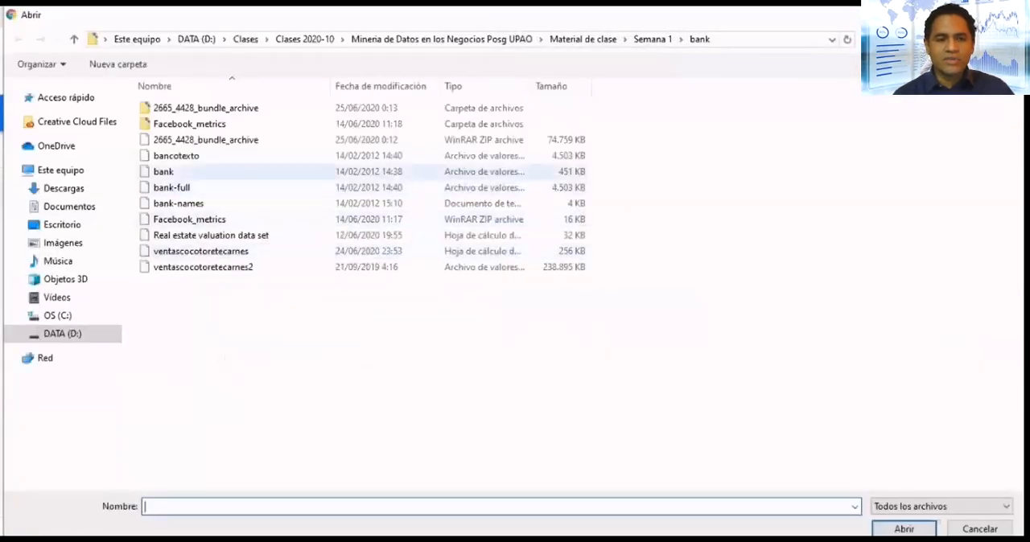
{"action": "double_click", "coordinate": [205, 107]}
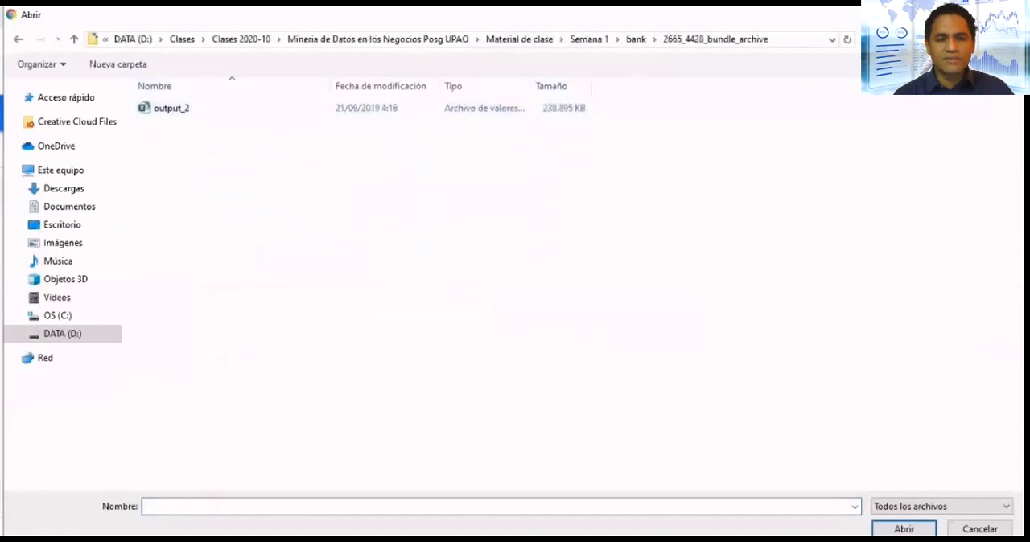
{"action": "left_click", "coordinate": [635, 40]}
{"action": "double_click", "coordinate": [203, 267]}
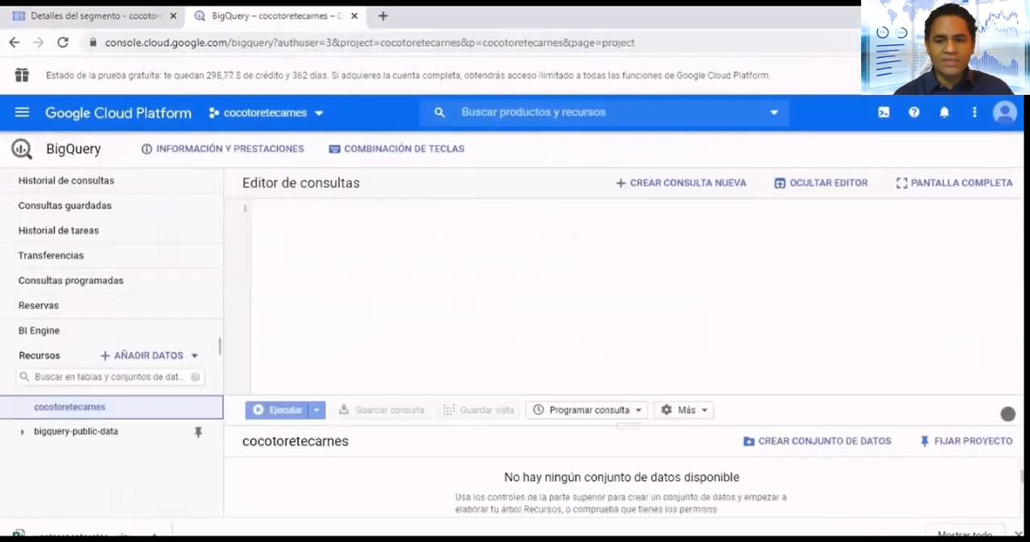
- Filter the BigQuery resources for "samples" and browse the tables in the samples dataset
{"action": "left_click", "coordinate": [104, 376]}
{"action": "type", "text": "samples"}
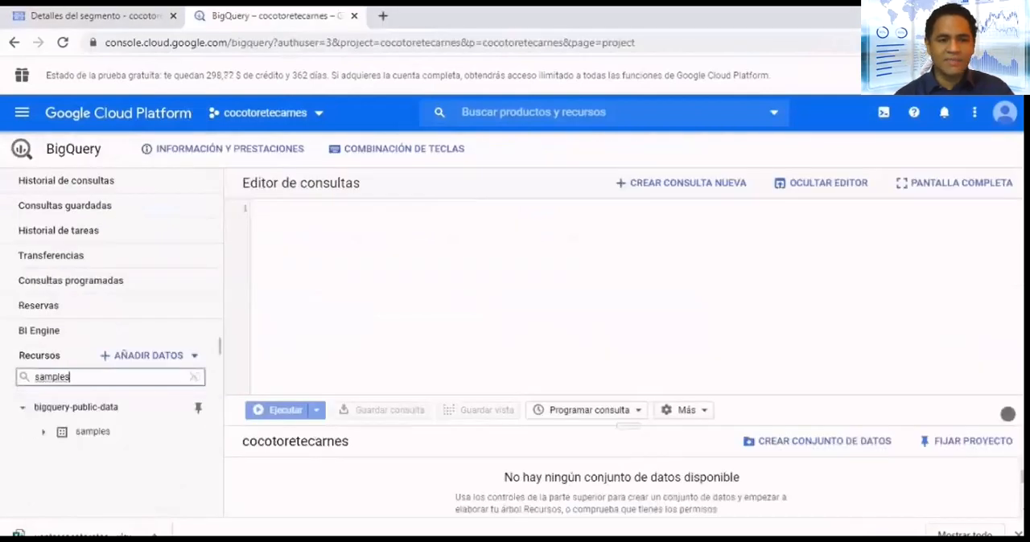
{"action": "left_click", "coordinate": [44, 432]}
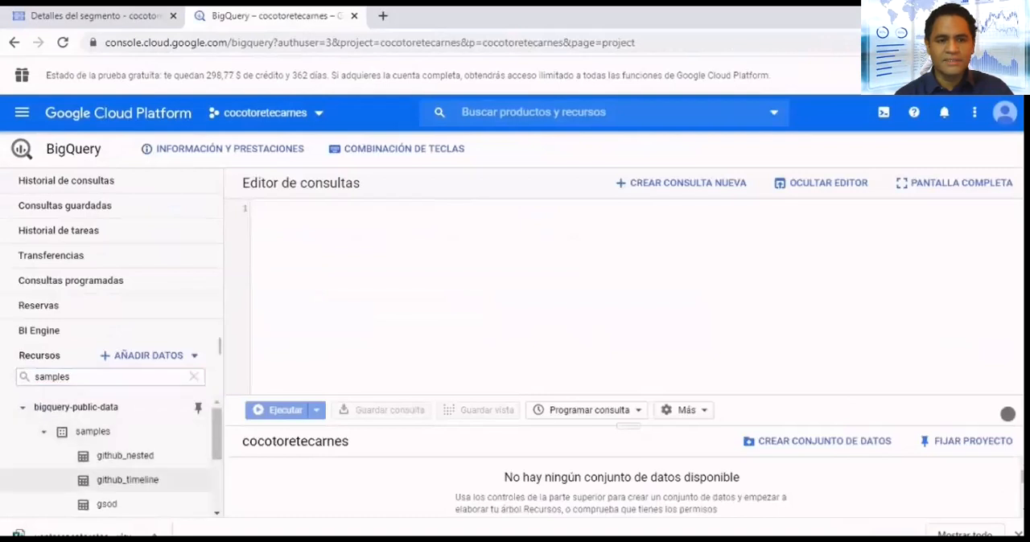
{"action": "scroll", "coordinate": [104, 483], "scroll_direction": "down", "scroll_amount": 2}
- Filter the resources for "wikipedia", open the wikipedia table of the samples dataset and start a query on it
{"action": "left_click", "coordinate": [68, 376]}
{"action": "double_click", "coordinate": [67, 377]}
{"action": "type", "text": "wikipedia"}
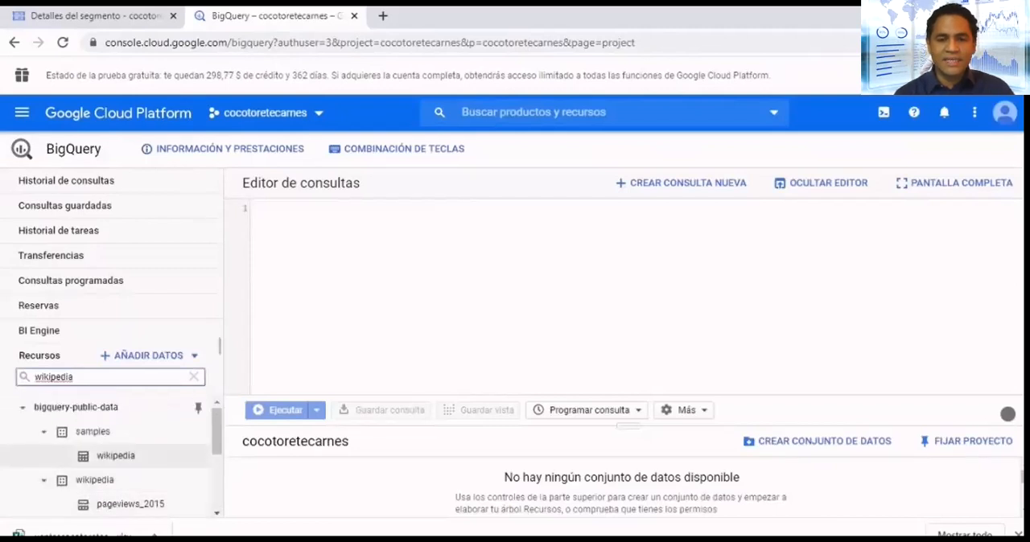
{"action": "left_click", "coordinate": [115, 455]}
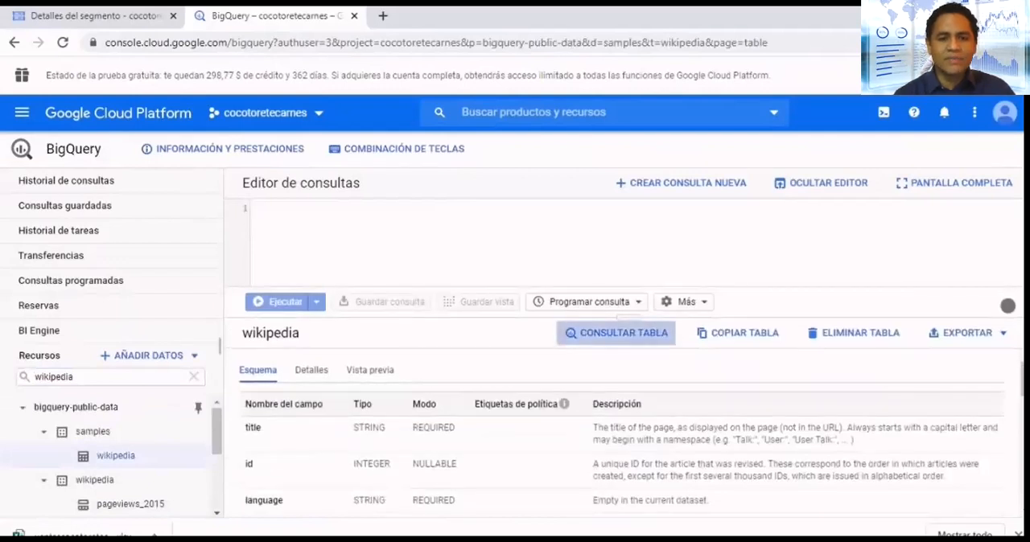
{"action": "left_click", "coordinate": [616, 333]}
- Open the pageviews_2020 table and replace the editor contents with a new query on that table
{"action": "scroll", "coordinate": [129, 484], "scroll_direction": "down", "scroll_amount": 3}
{"action": "scroll", "coordinate": [112, 505], "scroll_direction": "up", "scroll_amount": 3}
{"action": "scroll", "coordinate": [112, 505], "scroll_direction": "down", "scroll_amount": 3}
{"action": "left_click", "coordinate": [121, 484]}
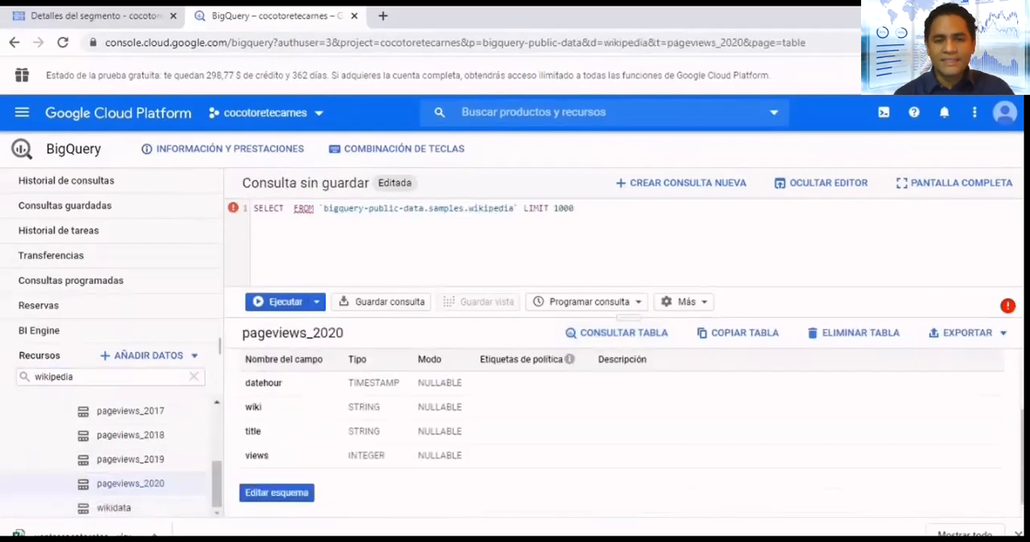
{"action": "left_click", "coordinate": [681, 183]}
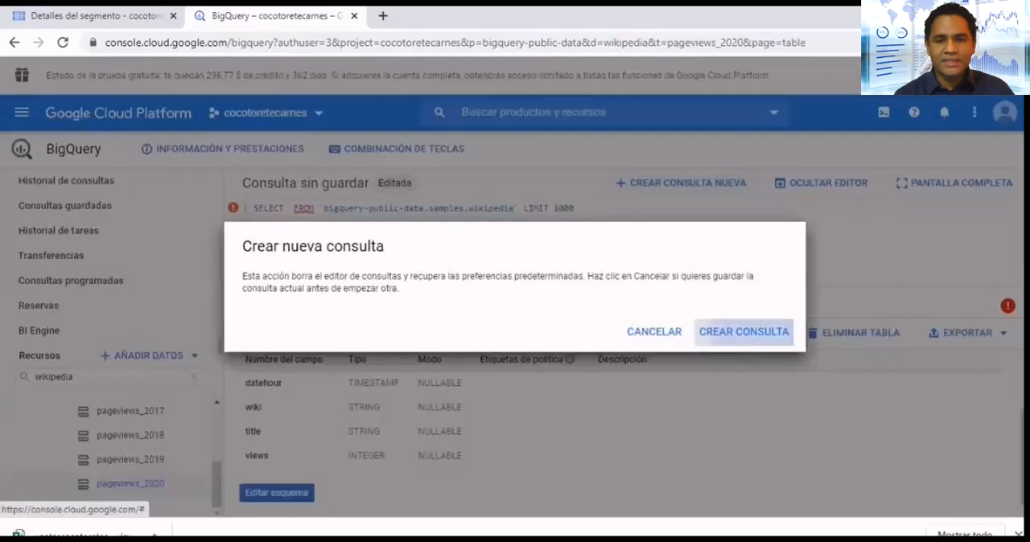
{"action": "left_click", "coordinate": [743, 331]}
{"action": "left_click", "coordinate": [616, 333]}
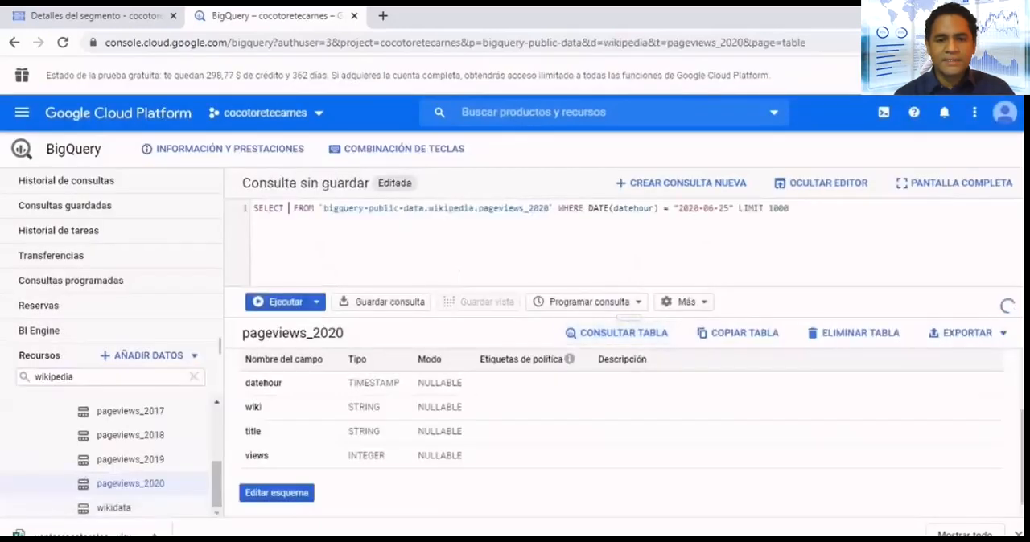
- Reopen the samples wikipedia table and replace the query with the copied one that sums revision_id by language
{"action": "scroll", "coordinate": [113, 456], "scroll_direction": "up", "scroll_amount": 5}
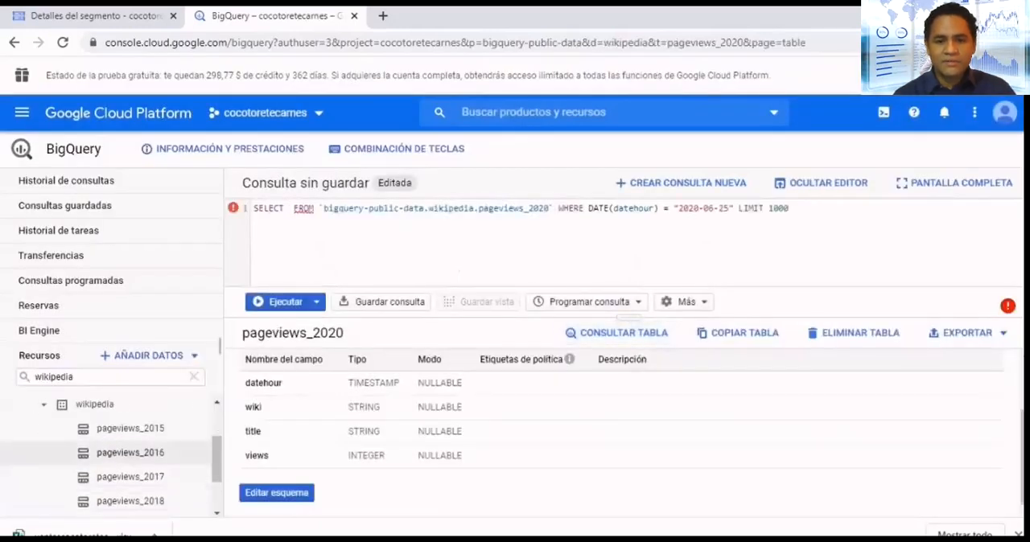
{"action": "left_click", "coordinate": [116, 456]}
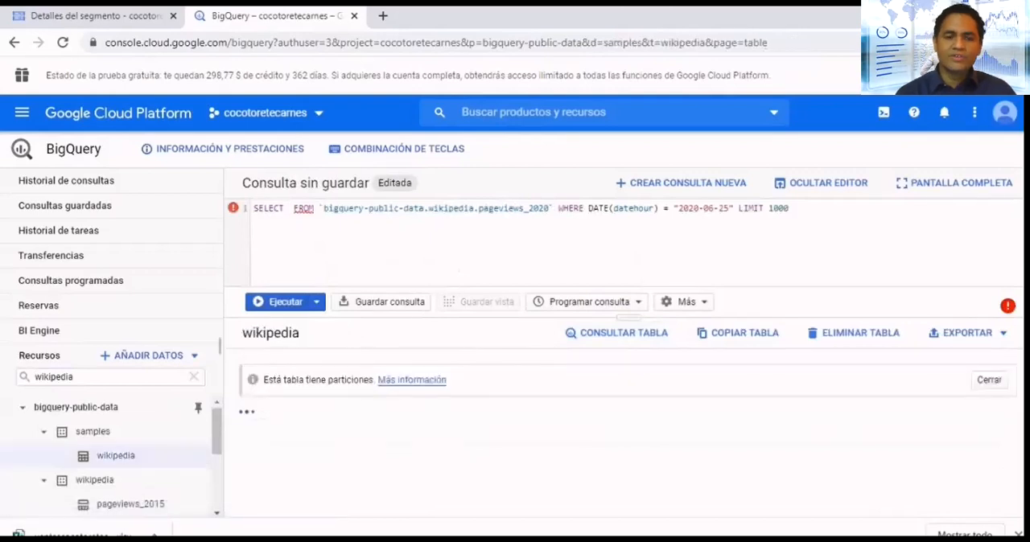
{"action": "key", "text": "ctrl+a"}
{"action": "key", "text": "ctrl+v"}
{"action": "scroll", "coordinate": [459, 256], "scroll_direction": "up", "scroll_amount": 2}
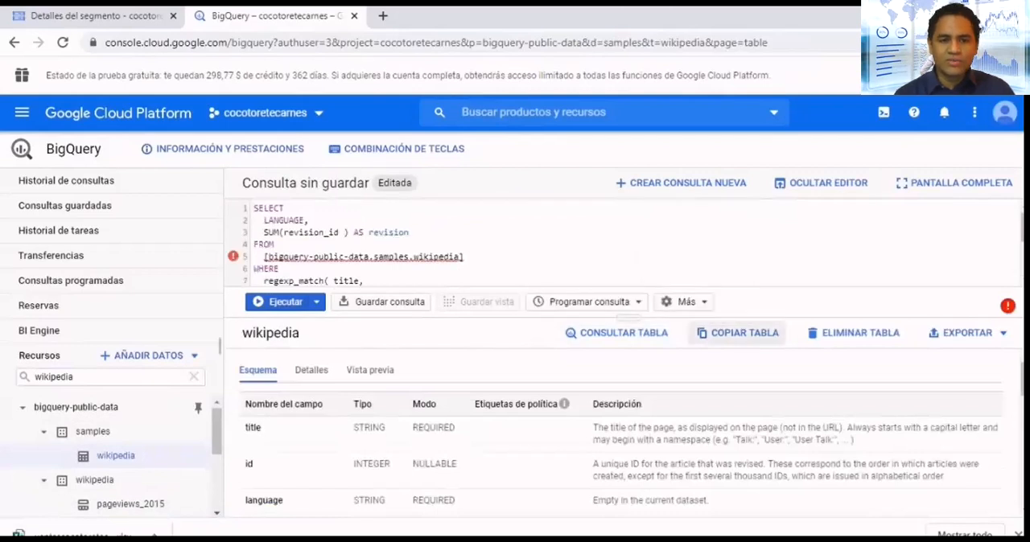
- Set the SQL dialect to Heredado in the query settings and save them
{"action": "left_click", "coordinate": [686, 302]}
{"action": "left_click", "coordinate": [724, 345]}
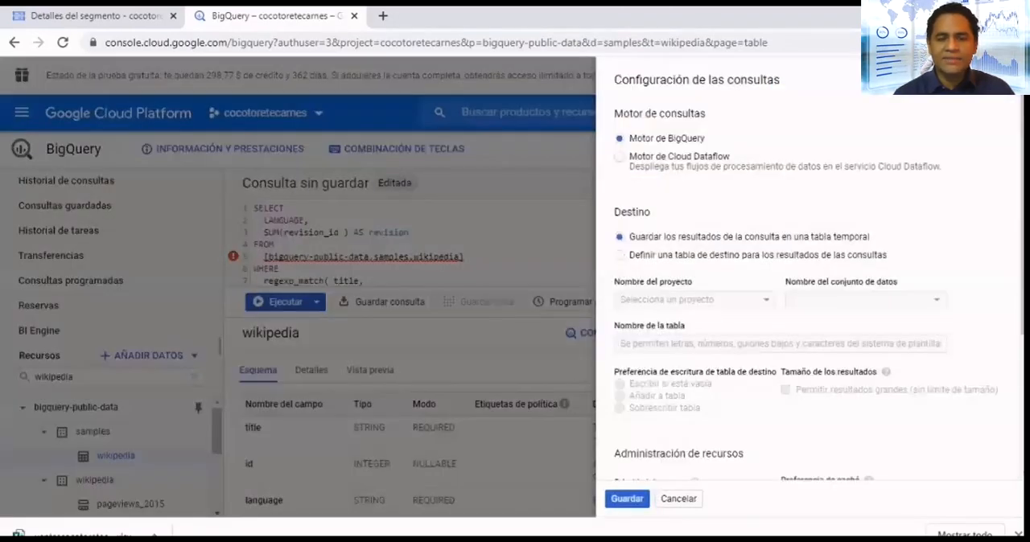
{"action": "scroll", "coordinate": [804, 281], "scroll_direction": "down", "scroll_amount": 2}
{"action": "scroll", "coordinate": [804, 282], "scroll_direction": "down", "scroll_amount": 1}
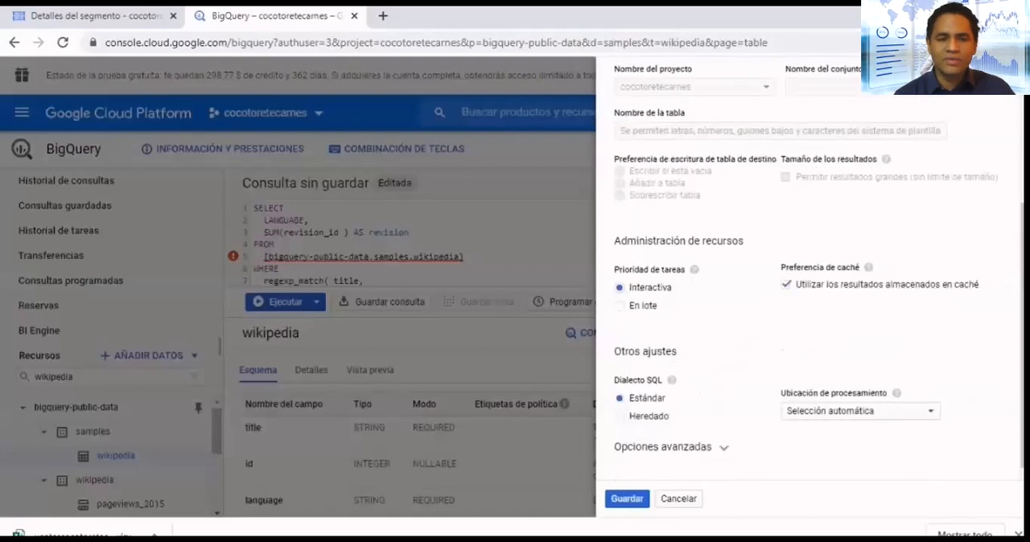
{"action": "left_click", "coordinate": [619, 416]}
{"action": "left_click", "coordinate": [627, 499]}
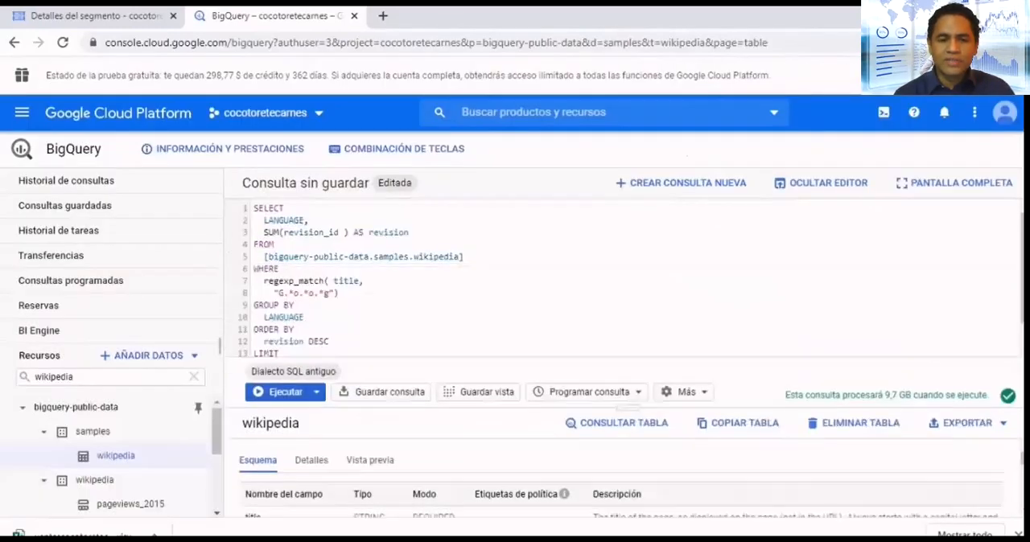
- Review the full revision-by-language query on the samples wikipedia table and run it
{"action": "scroll", "coordinate": [358, 274], "scroll_direction": "down", "scroll_amount": 1}
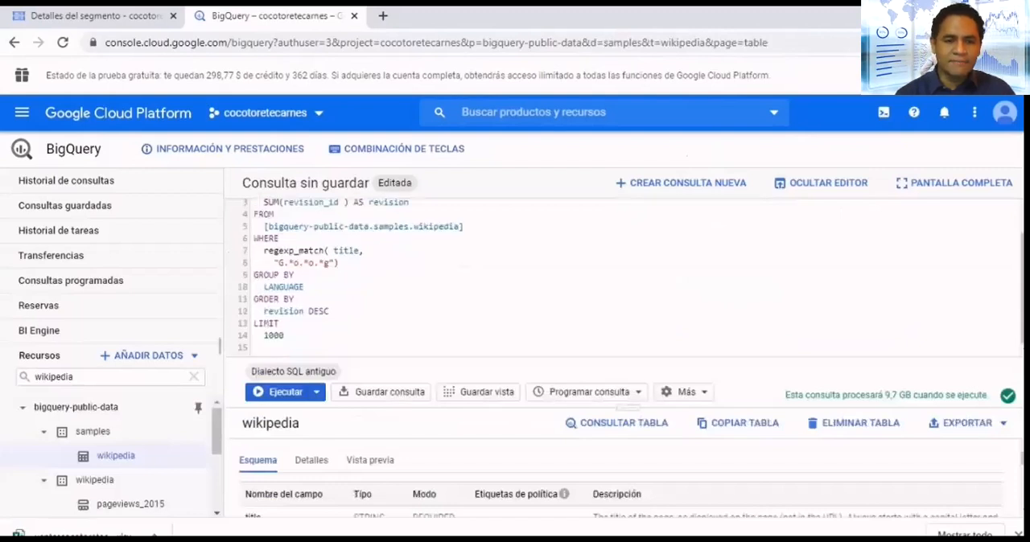
{"action": "scroll", "coordinate": [358, 274], "scroll_direction": "up", "scroll_amount": 1}
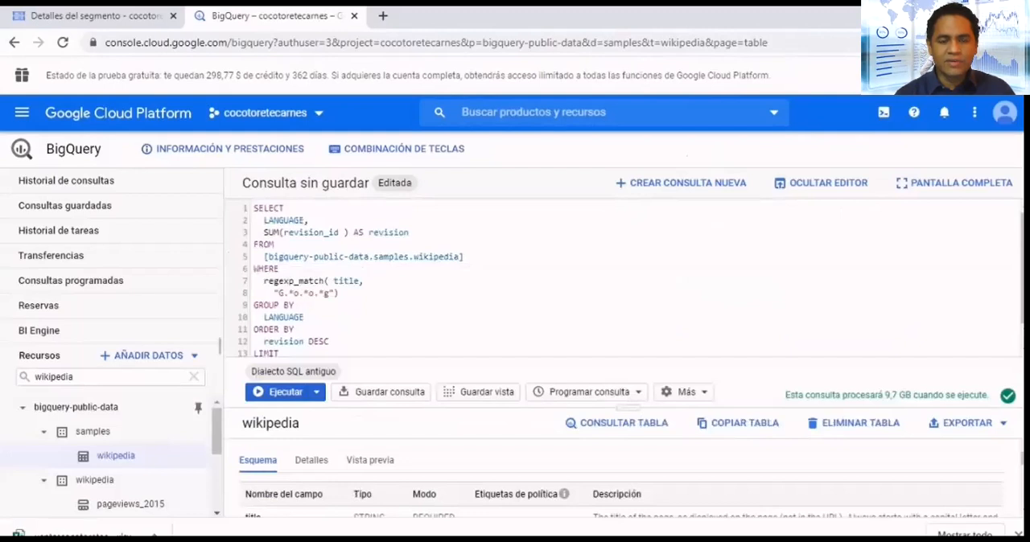
{"action": "key", "text": "ctrl+Return"}
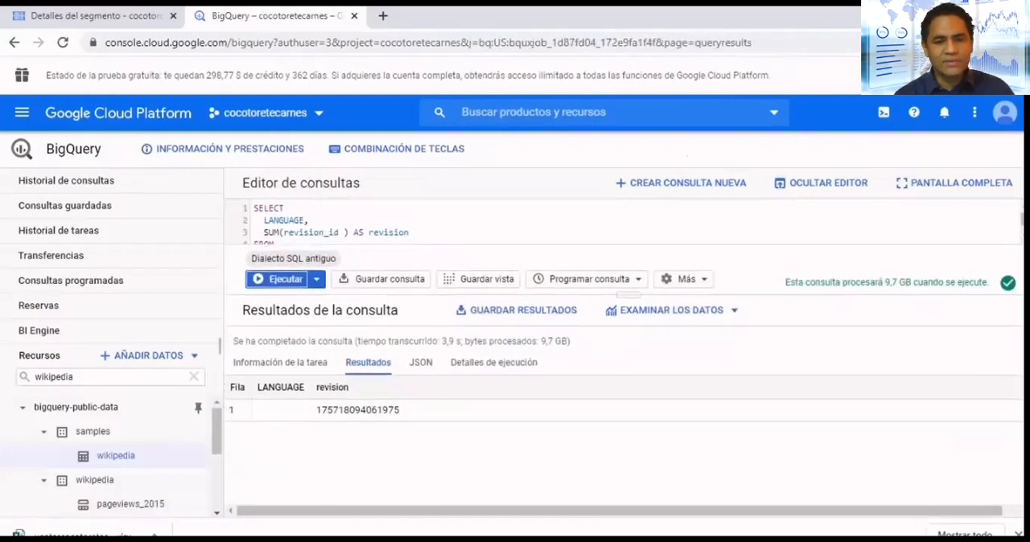
- Open the pageviews_2018 table and paste the copied query summing views by title for France and Croatia into a new query
{"action": "scroll", "coordinate": [113, 451], "scroll_direction": "down", "scroll_amount": 1}
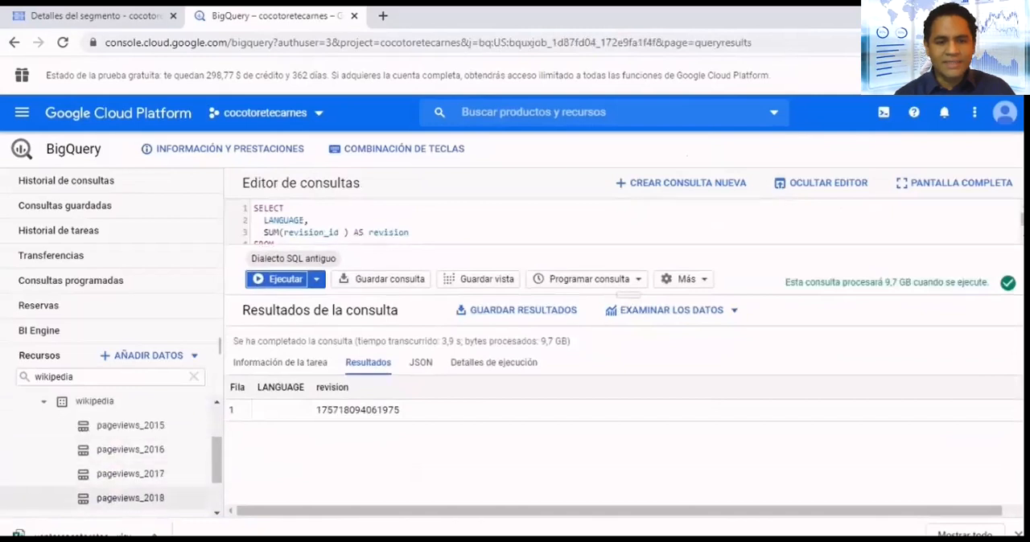
{"action": "left_click", "coordinate": [130, 498]}
{"action": "left_click", "coordinate": [680, 183]}
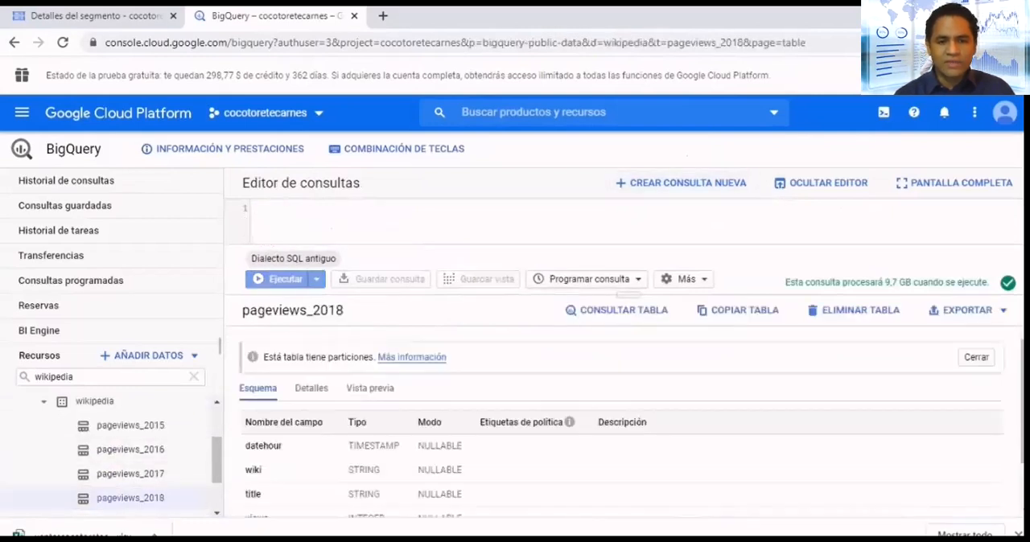
{"action": "key", "text": "ctrl+v"}
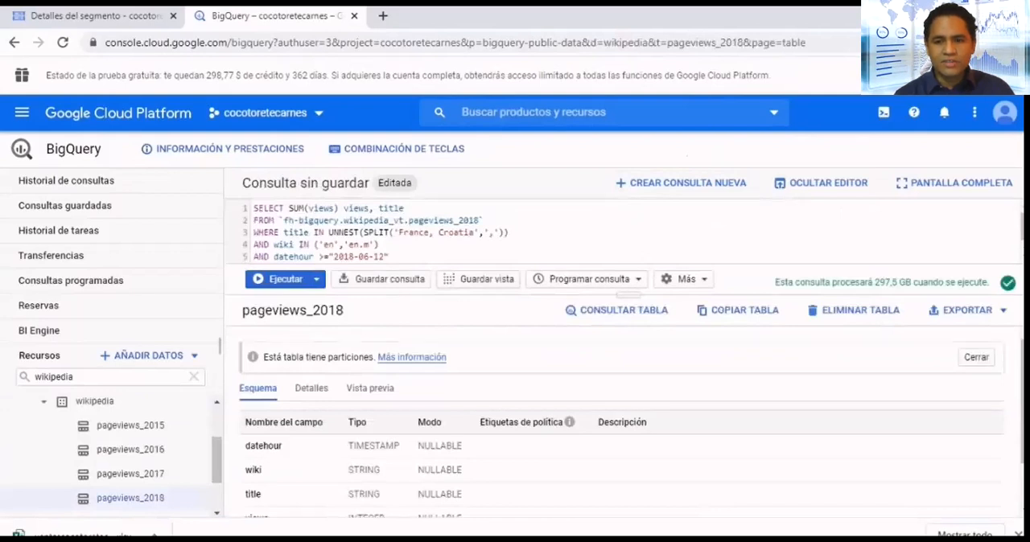
- Try pointing the query at pageviews_2020 and revert the table name to pageviews_2018
{"action": "scroll", "coordinate": [113, 459], "scroll_direction": "down", "scroll_amount": 1}
{"action": "left_click", "coordinate": [473, 221]}
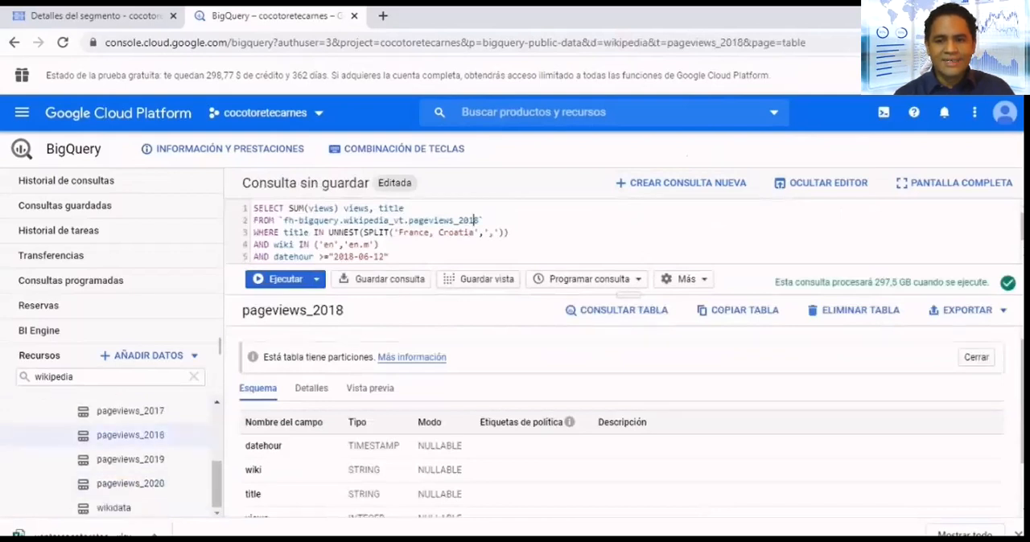
{"action": "left_click_drag", "start_coordinate": [479, 220], "coordinate": [468, 220]}
{"action": "type", "text": "20"}
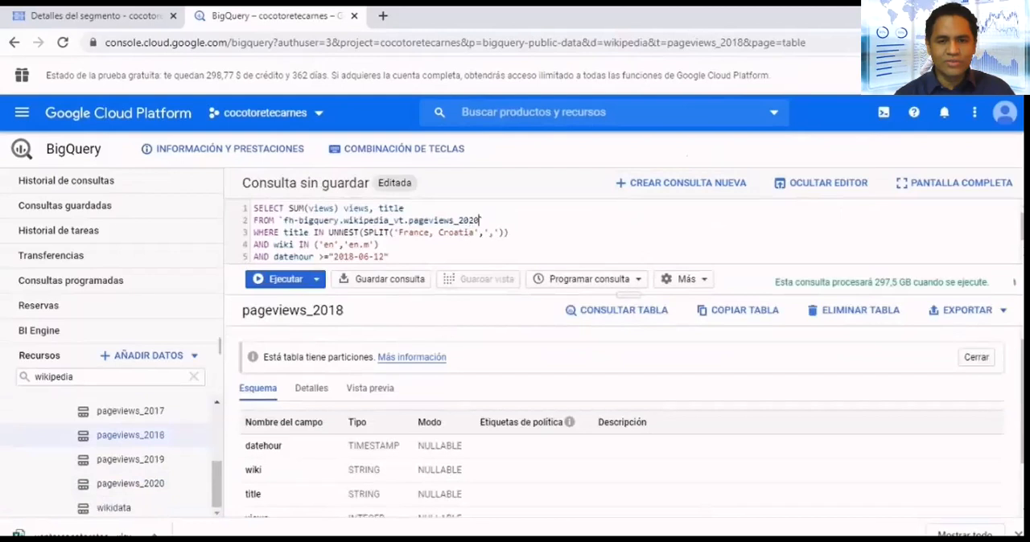
{"action": "scroll", "coordinate": [362, 232], "scroll_direction": "down", "scroll_amount": 1}
{"action": "scroll", "coordinate": [362, 231], "scroll_direction": "up", "scroll_amount": 1}
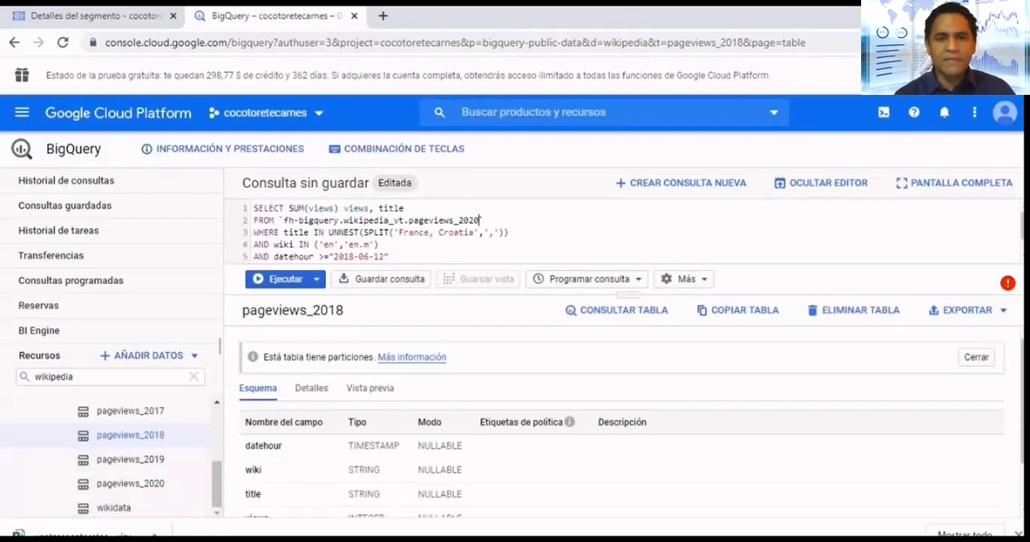
{"action": "key", "text": "BackSpace"}
{"action": "key", "text": "BackSpace"}
{"action": "type", "text": "18"}
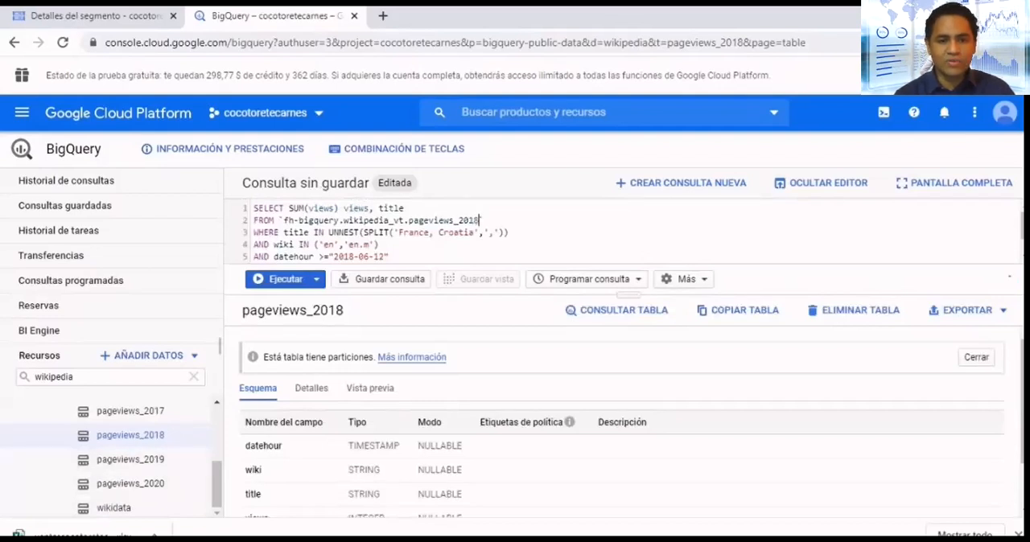
- Run the query summing the France and Croatia page views from pageviews_2018
{"action": "scroll", "coordinate": [112, 458], "scroll_direction": "up", "scroll_amount": 1}
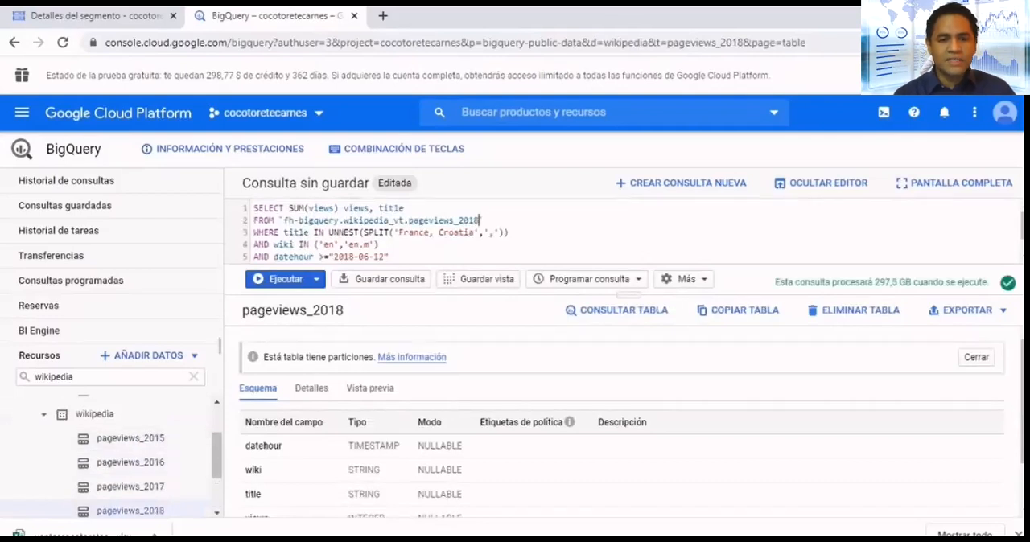
{"action": "key", "text": "ctrl+Return"}
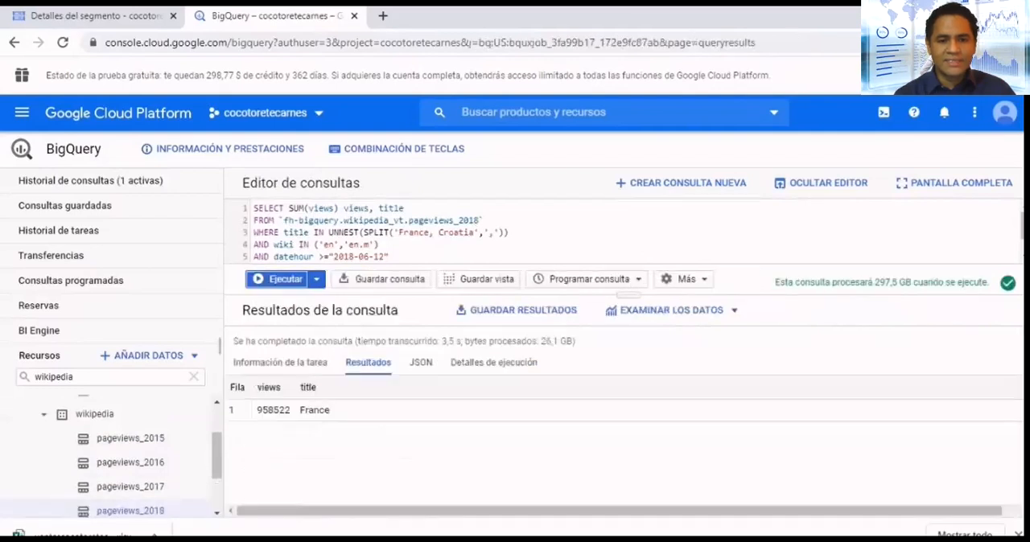
- Replace the query with the copied version that selects views, title as country and datehour, and run it
{"action": "scroll", "coordinate": [515, 231], "scroll_direction": "down", "scroll_amount": 1}
{"action": "left_click_drag", "start_coordinate": [310, 248], "coordinate": [181, 121]}
{"action": "type", "text": "SELECT SUM(views) views, title country, datehour FROM `fh-bigquery.wikipedia_vt.pageviews_2018` WHERE title IN UNNEST(SPLIT('France, Croatia',',')) AND wiki IN ('en','en.m') AND datehour >=\"2018-06-12\" GROUP By 2,3"}
{"action": "scroll", "coordinate": [515, 232], "scroll_direction": "up", "scroll_amount": 1}
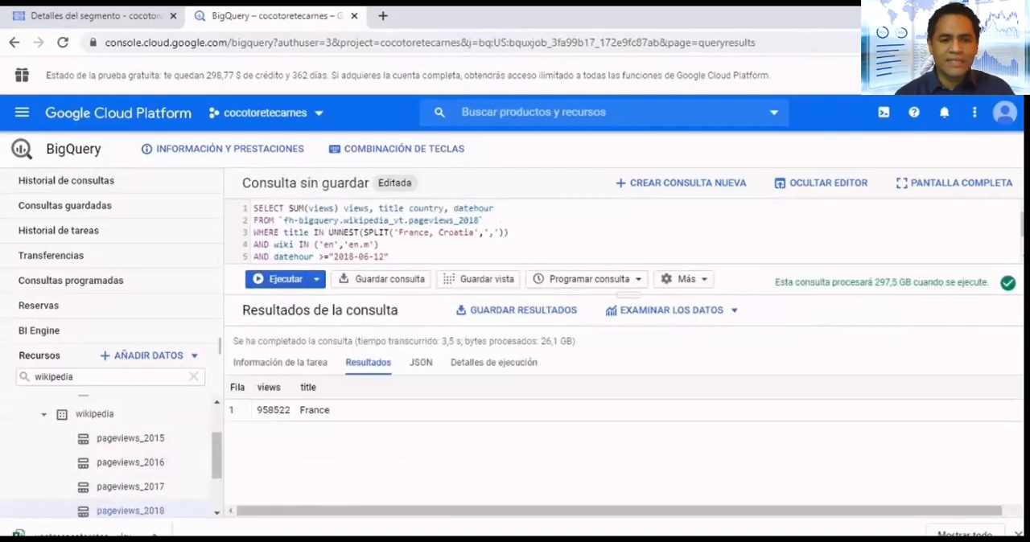
{"action": "key", "text": "ctrl+Return"}
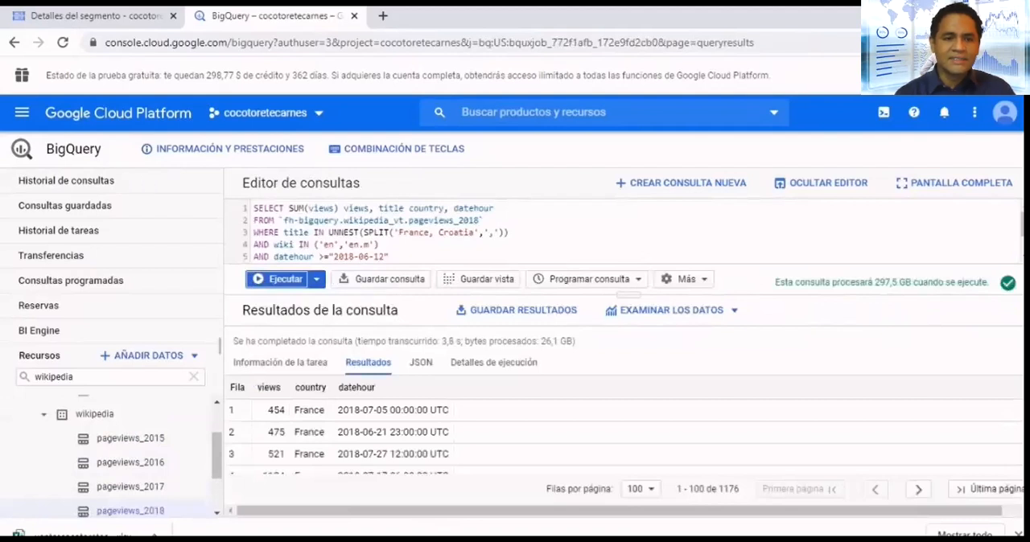
{"action": "scroll", "coordinate": [624, 427], "scroll_direction": "down", "scroll_amount": 4}
{"action": "scroll", "coordinate": [624, 426], "scroll_direction": "up", "scroll_amount": 4}
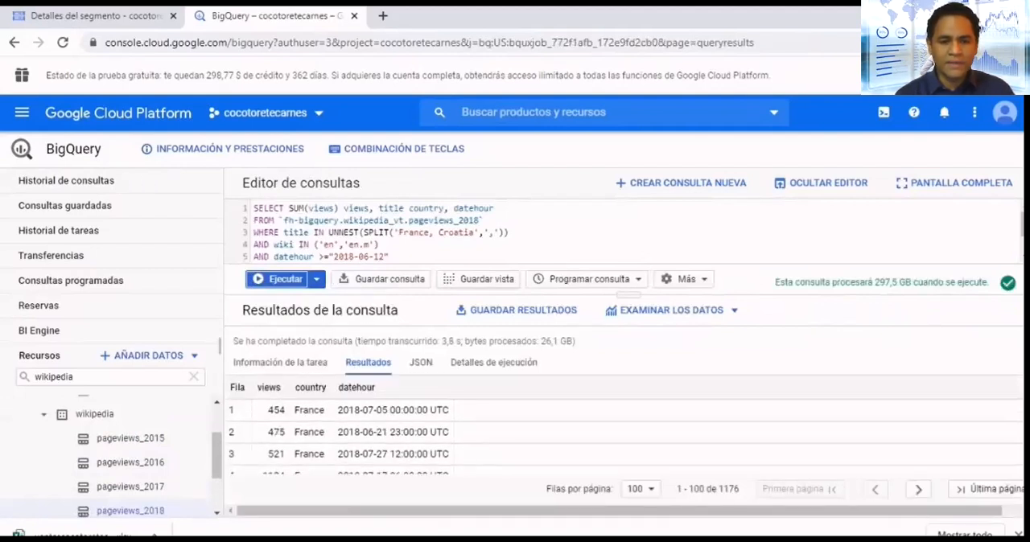
- Enable scheduled queries by activating the BigQuery Data Transfer API
{"action": "left_click", "coordinate": [590, 279]}
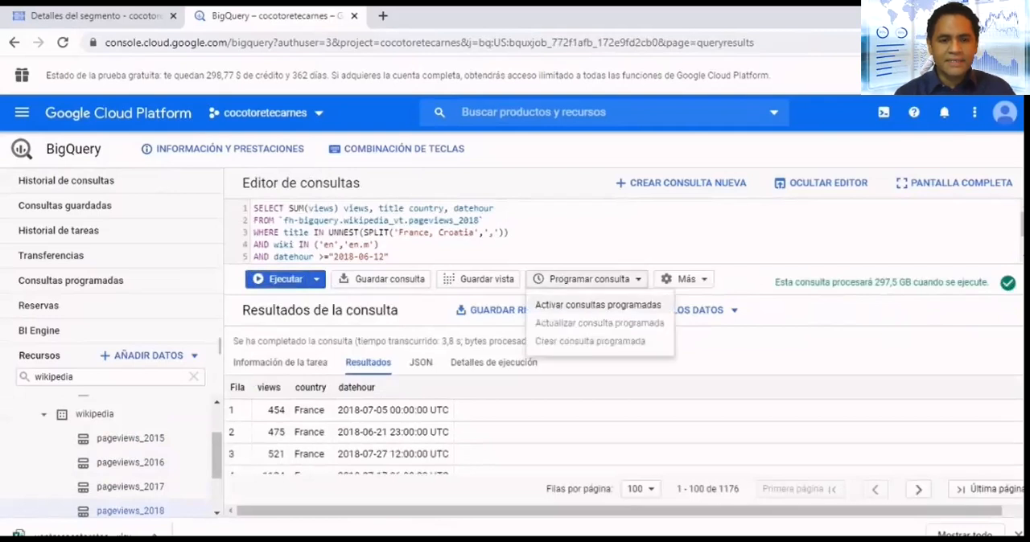
{"action": "left_click", "coordinate": [598, 305]}
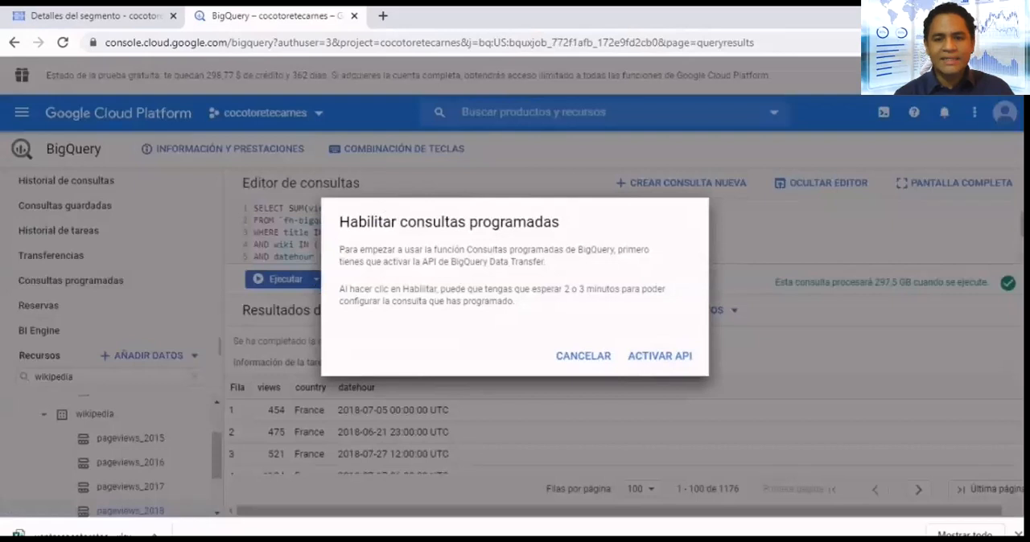
{"action": "left_click", "coordinate": [659, 355]}
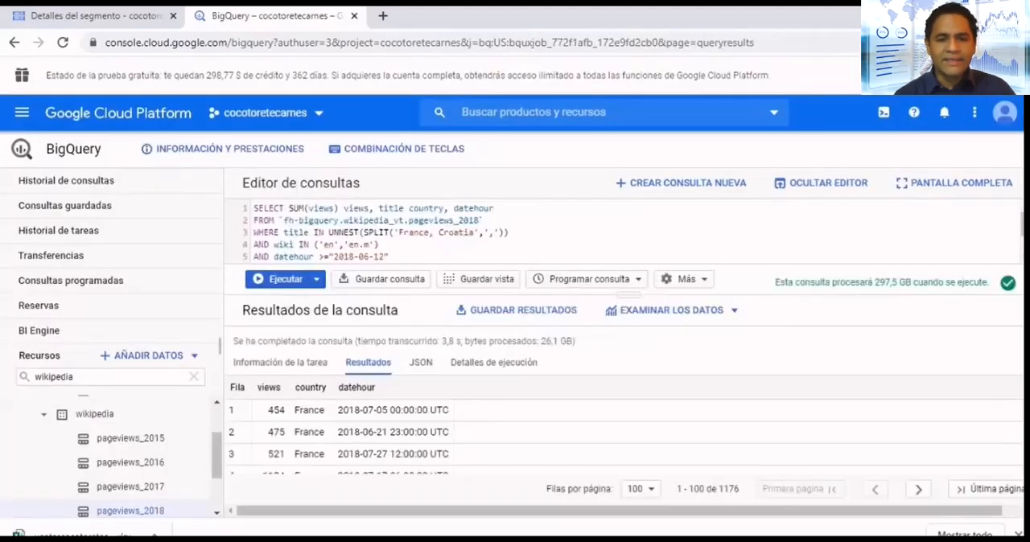
- Start a new scheduled query named consultawiki1 that repeats every day
{"action": "left_click", "coordinate": [588, 279]}
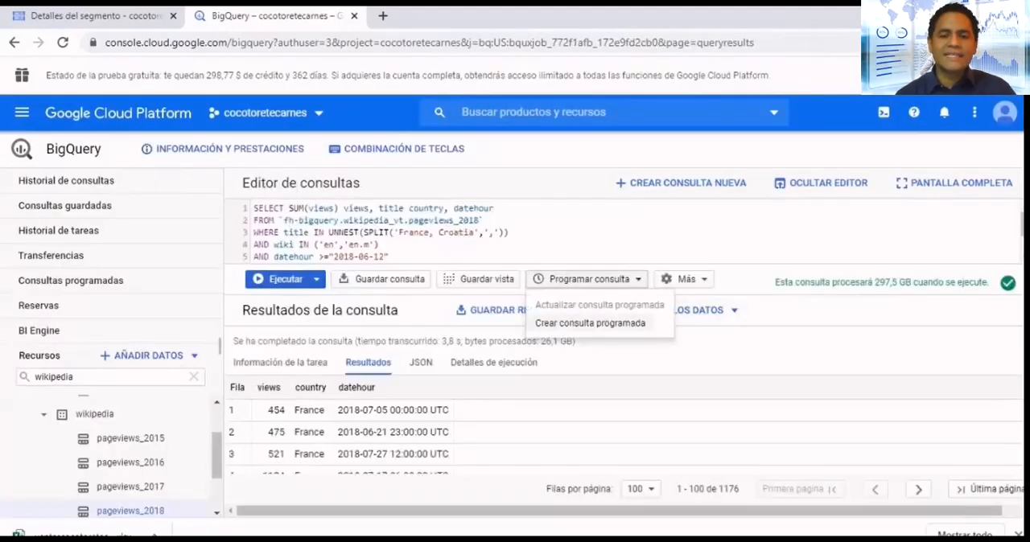
{"action": "left_click", "coordinate": [590, 323]}
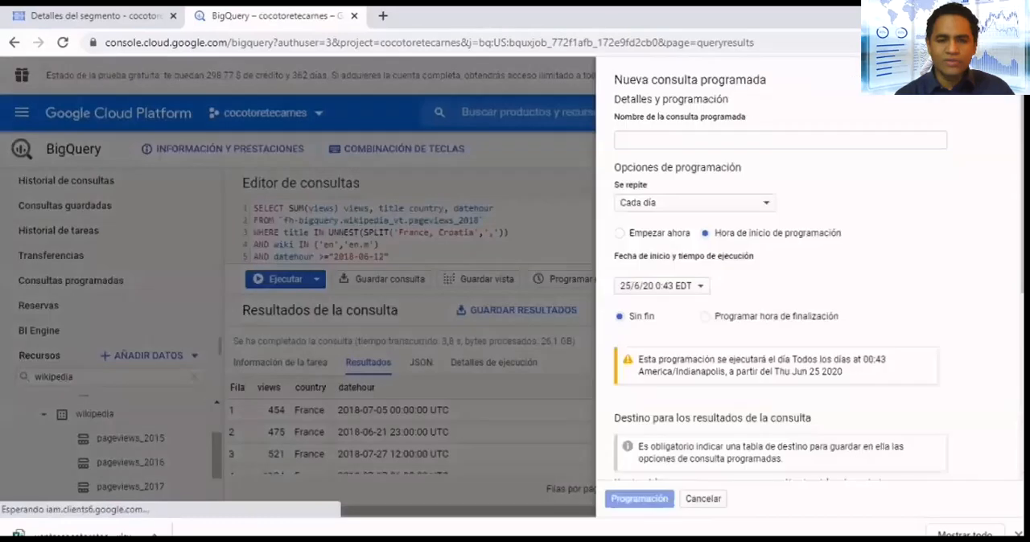
{"action": "type", "text": "consultawiki1"}
{"action": "left_click", "coordinate": [714, 204]}
{"action": "left_click", "coordinate": [694, 191]}
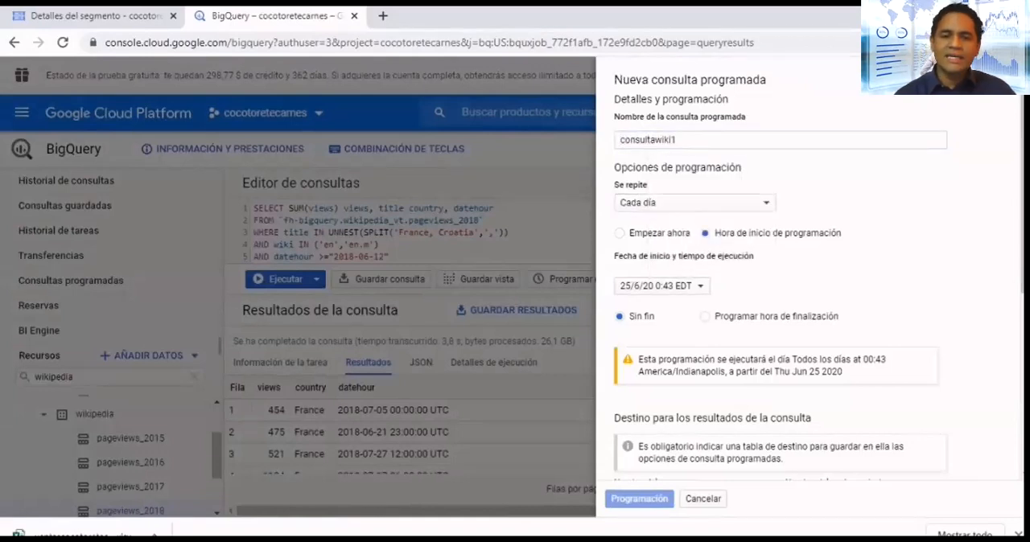
- Enter tablawiki as the destination table name of the scheduled query
{"action": "scroll", "coordinate": [780, 306], "scroll_direction": "down", "scroll_amount": 3}
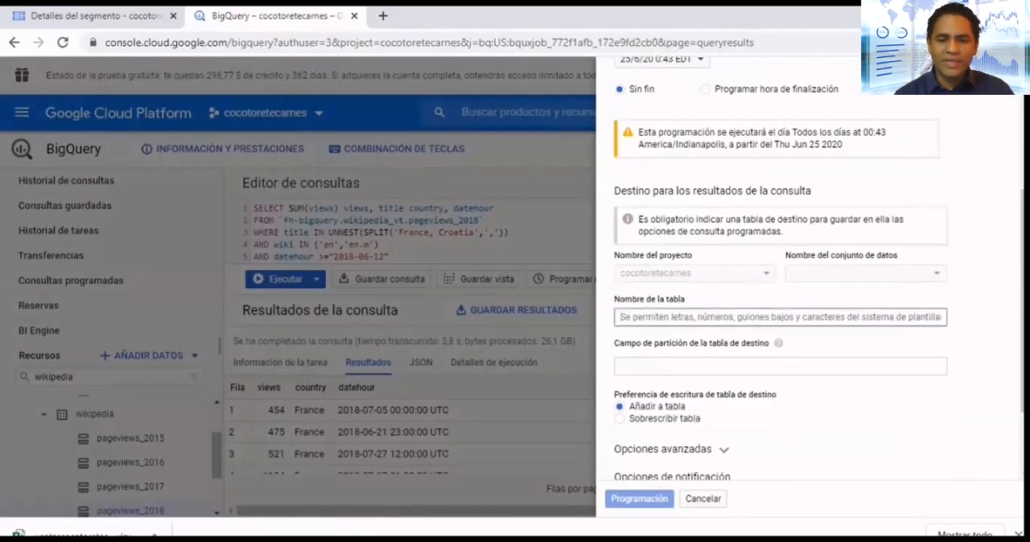
{"action": "type", "text": "tablawiki"}
{"action": "left_click", "coordinate": [621, 366]}
{"action": "scroll", "coordinate": [811, 266], "scroll_direction": "down", "scroll_amount": 3}
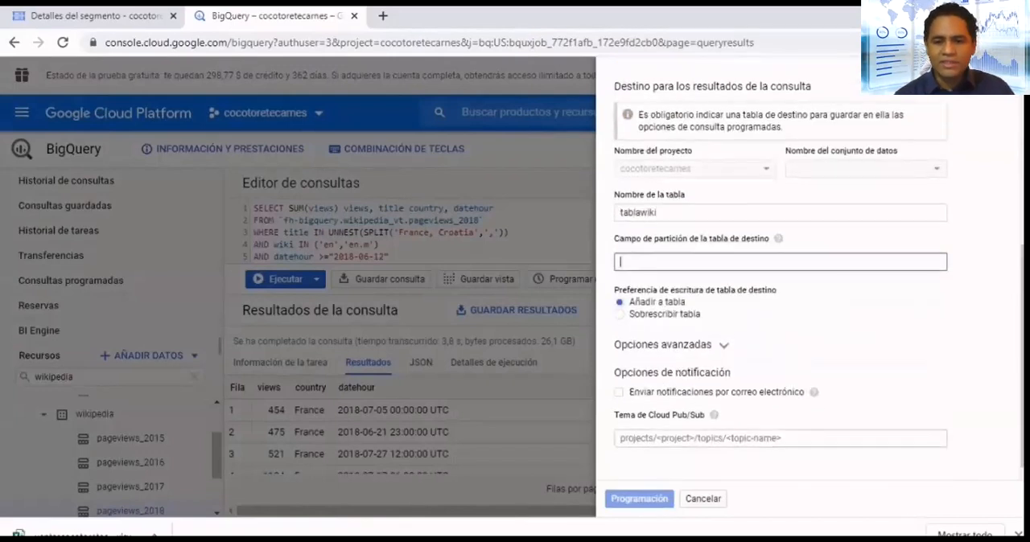
- Examine the scheduled query's advanced options, service account choices and notification settings, and cancel the new schedule
{"action": "left_click", "coordinate": [672, 345]}
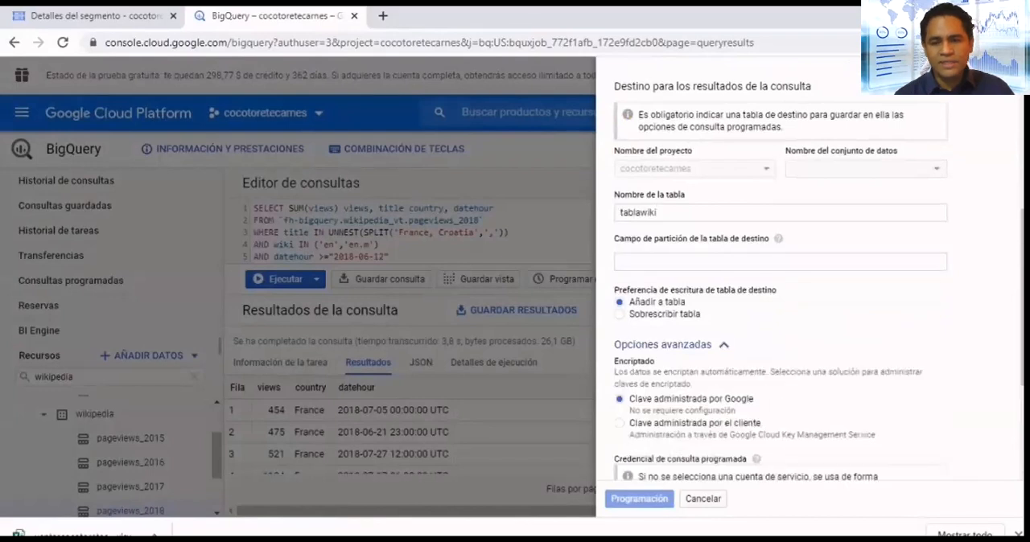
{"action": "scroll", "coordinate": [772, 282], "scroll_direction": "down", "scroll_amount": 2}
{"action": "left_click", "coordinate": [780, 368]}
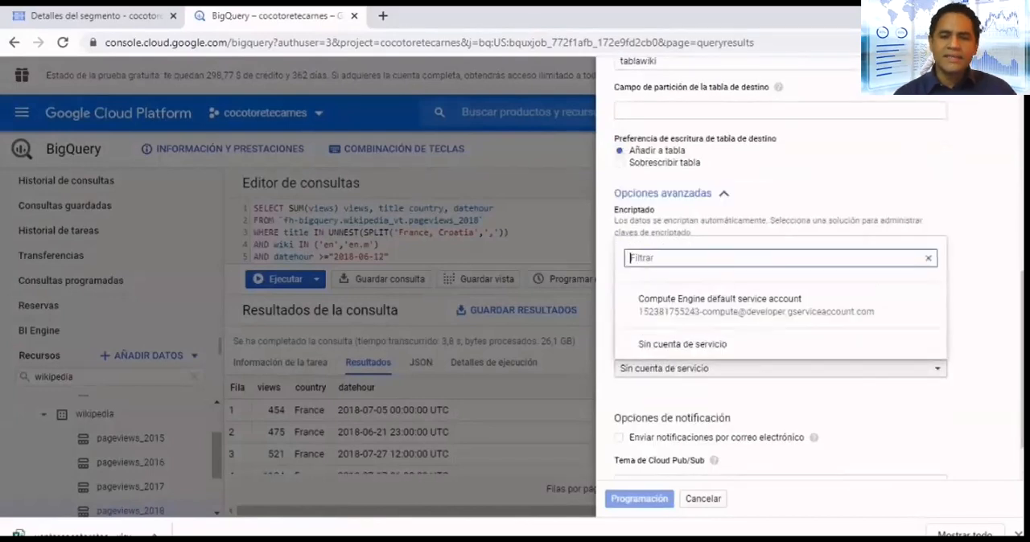
{"action": "left_click", "coordinate": [780, 368]}
{"action": "scroll", "coordinate": [780, 369], "scroll_direction": "down", "scroll_amount": 1}
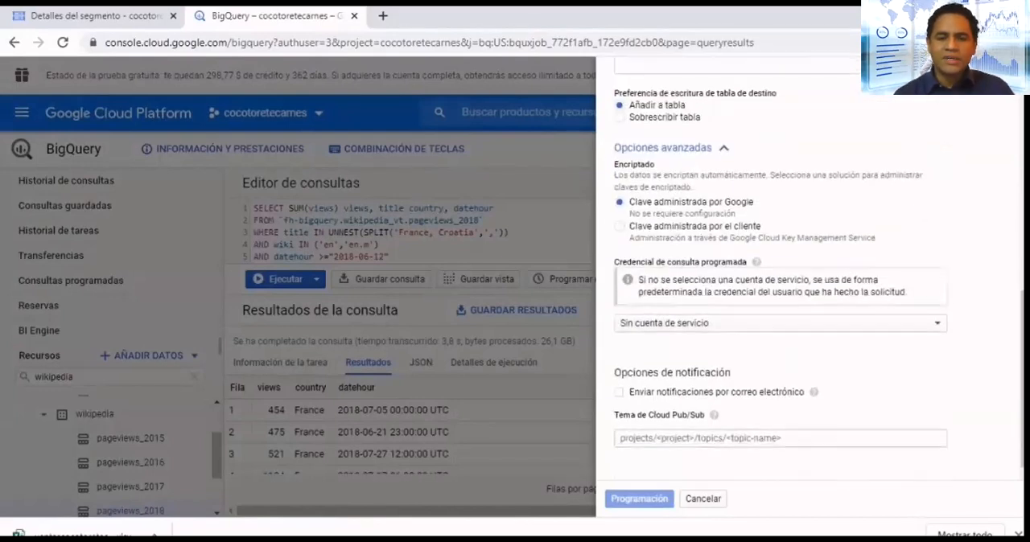
{"action": "scroll", "coordinate": [780, 282], "scroll_direction": "up", "scroll_amount": 7}
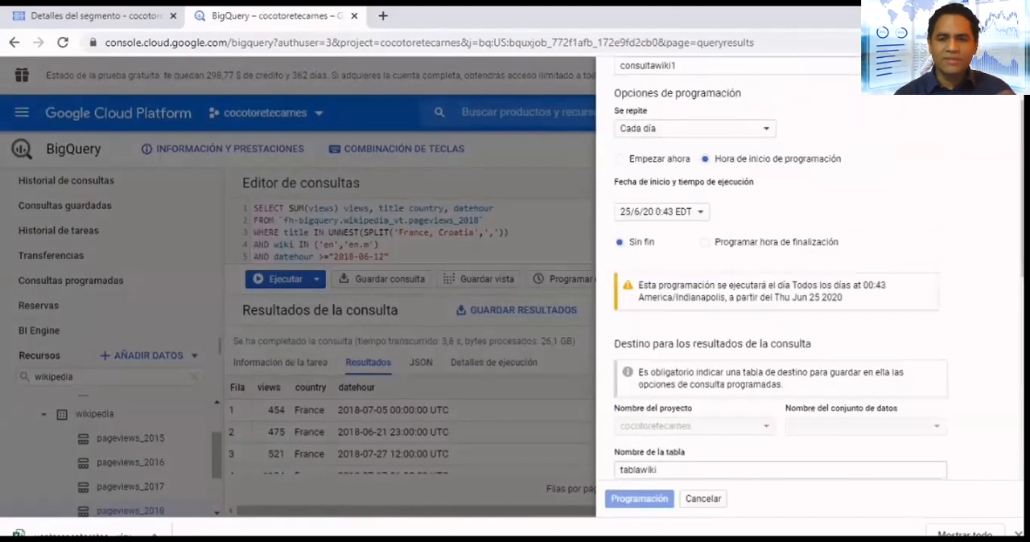
{"action": "left_click", "coordinate": [704, 499]}
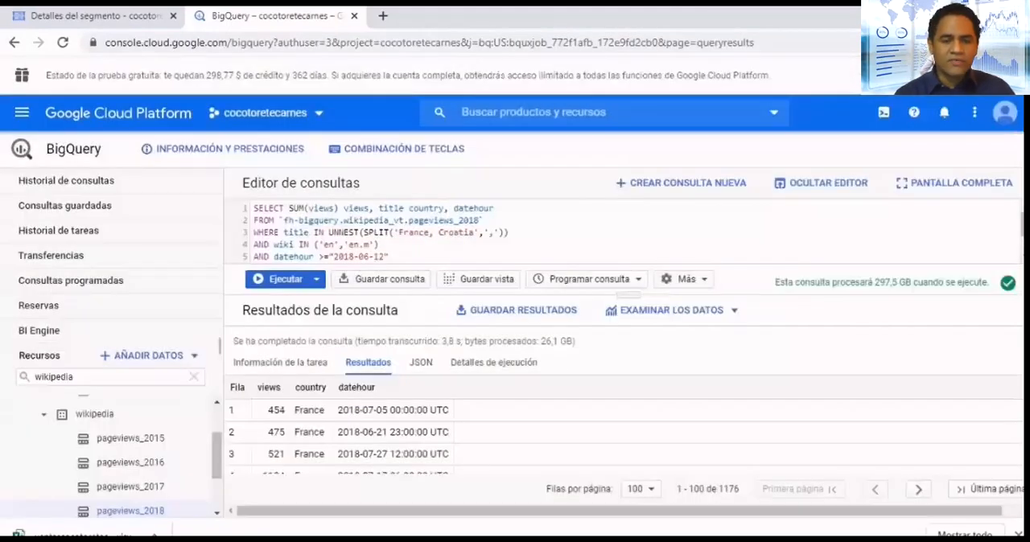
- Save the query under its suggested name with visibility set to Proyecto so project members can edit it
{"action": "left_click", "coordinate": [381, 279]}
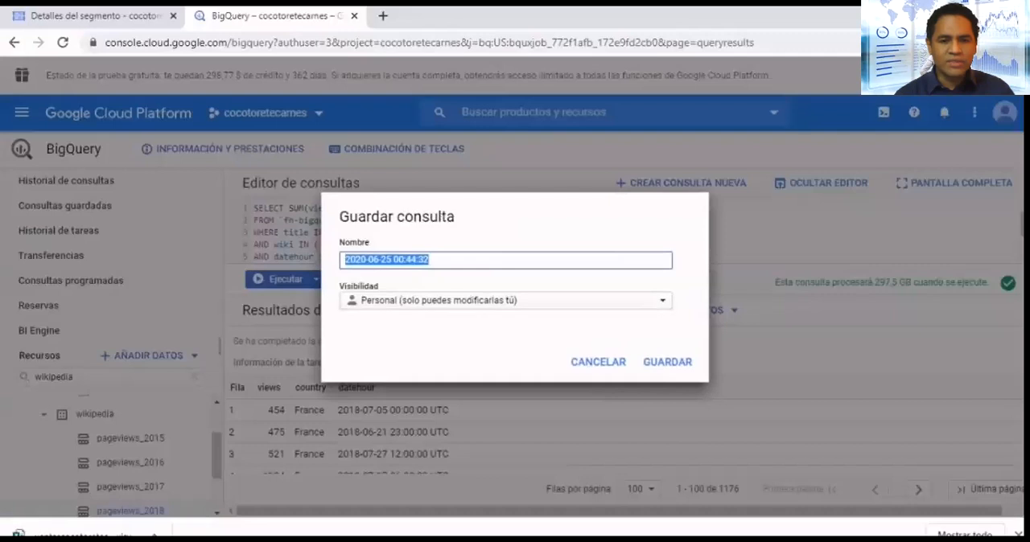
{"action": "left_click", "coordinate": [506, 300]}
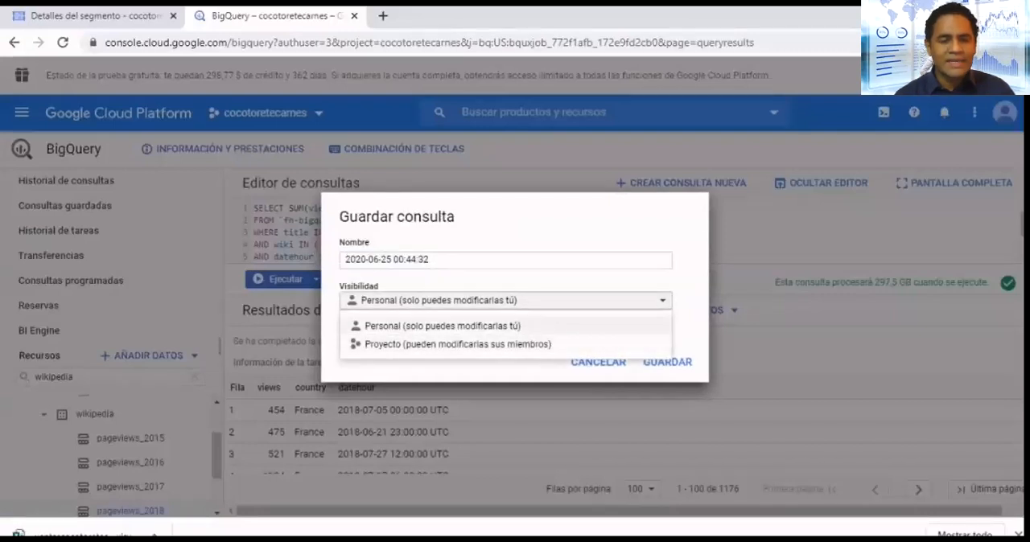
{"action": "left_click", "coordinate": [457, 344]}
{"action": "left_click", "coordinate": [491, 260]}
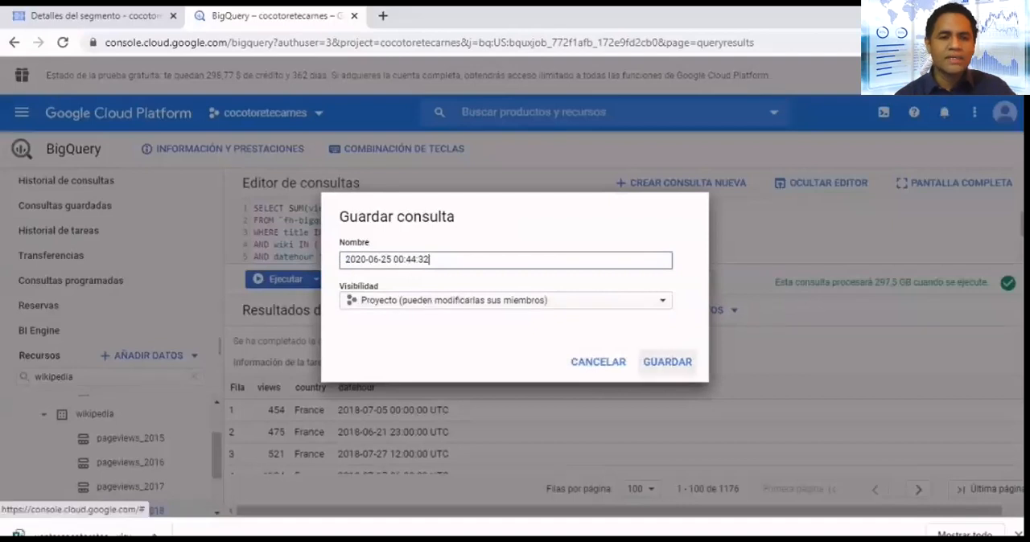
{"action": "left_click", "coordinate": [667, 362]}
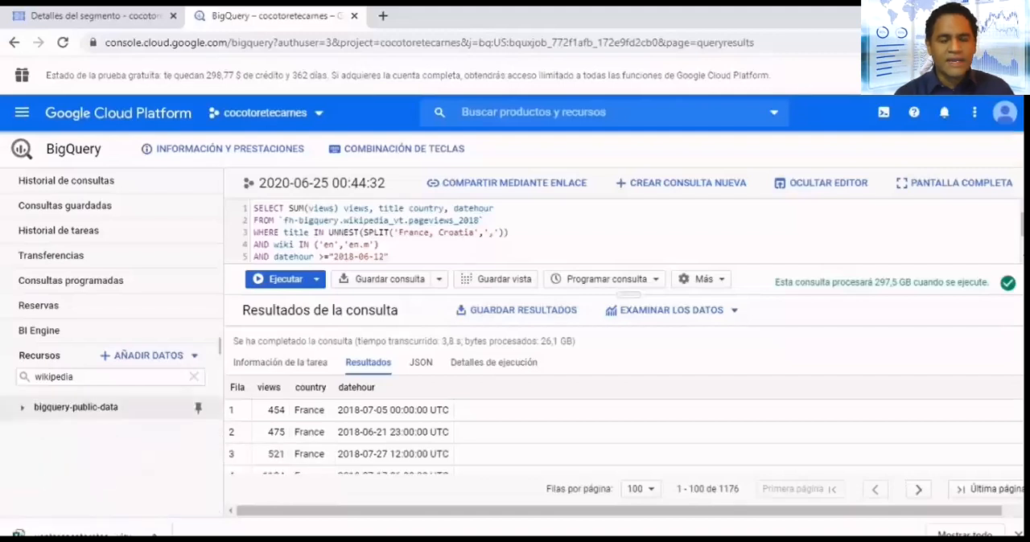
- Examine the saved personal and project queries, including the details of the saved project query
{"action": "left_click", "coordinate": [64, 205]}
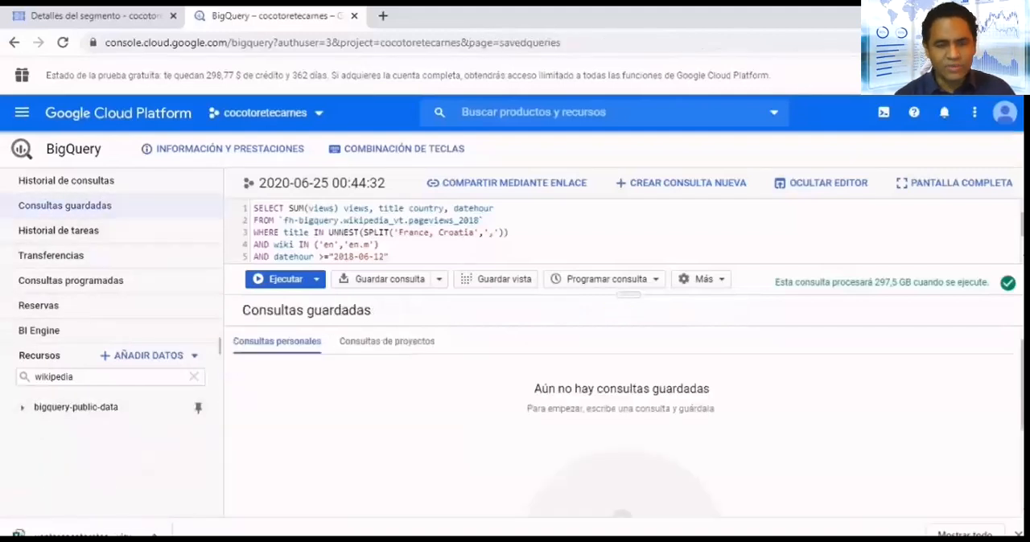
{"action": "left_click", "coordinate": [387, 342]}
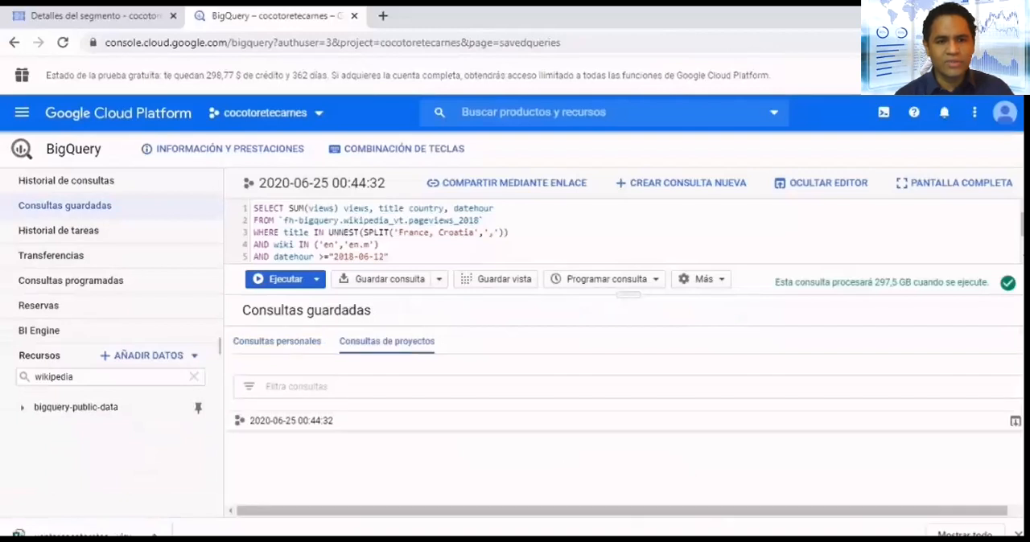
{"action": "left_click", "coordinate": [291, 421]}
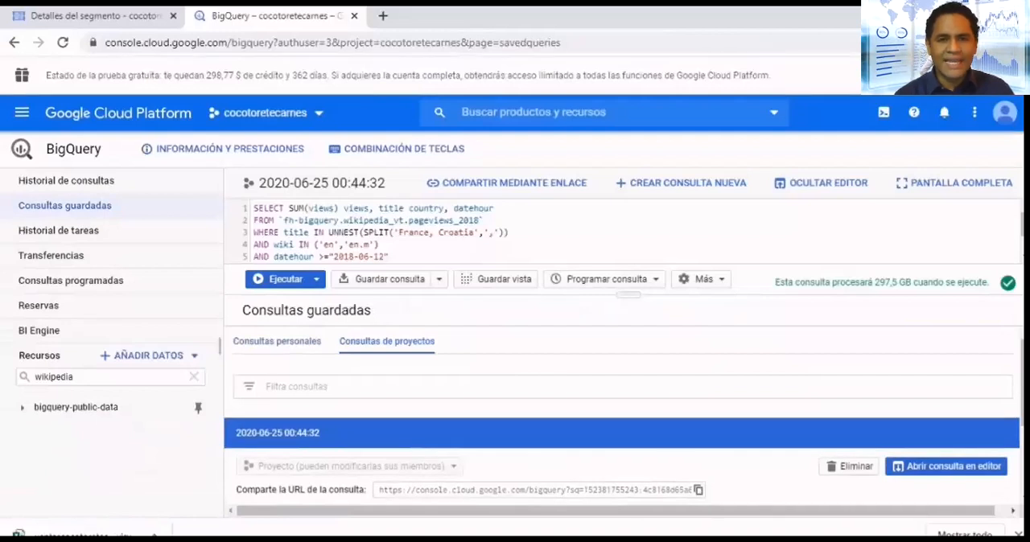
{"action": "left_click", "coordinate": [277, 341]}
{"action": "left_click", "coordinate": [22, 408]}
{"action": "left_click", "coordinate": [23, 408]}
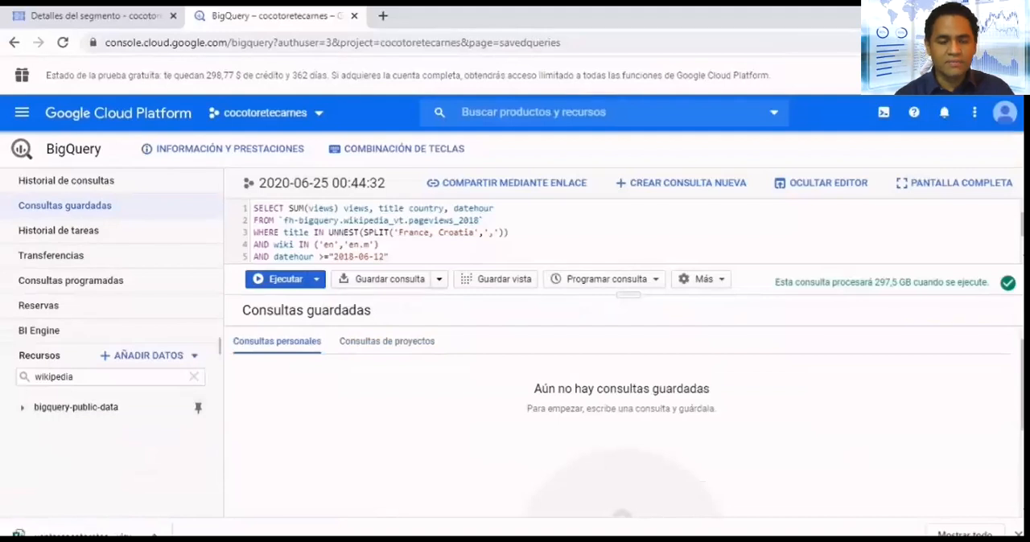
- Try to save the query as a view named wikipedia in the cocotoretecarnes project
{"action": "left_click", "coordinate": [497, 279]}
{"action": "left_click", "coordinate": [420, 264]}
{"action": "left_click", "coordinate": [406, 304]}
{"action": "left_click", "coordinate": [450, 307]}
{"action": "type", "text": "wikipedia"}
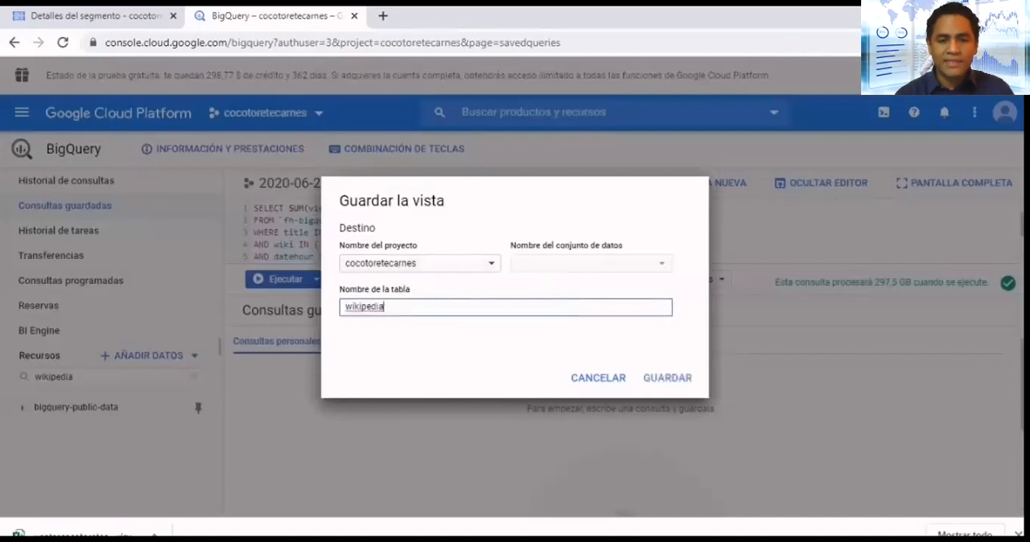
{"action": "left_click", "coordinate": [667, 378]}
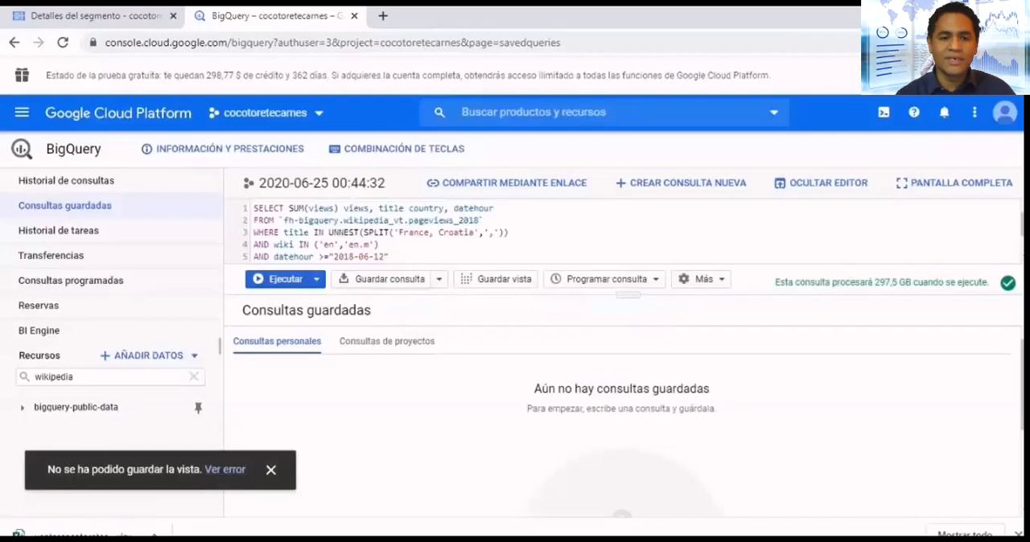
- Run the Wikipedia query again and choose Tabla de BigQuery as the destination for saving its results
{"action": "left_click", "coordinate": [279, 279]}
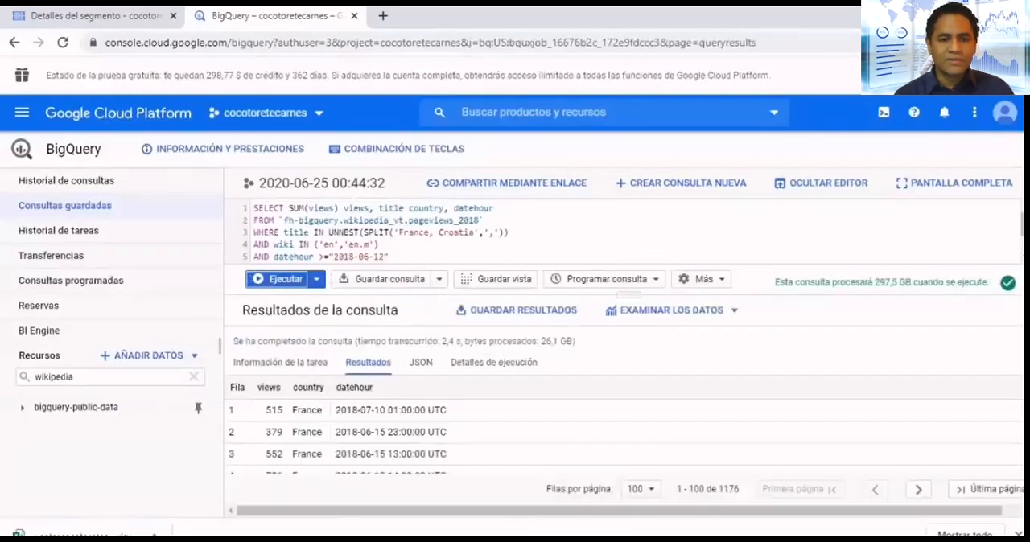
{"action": "left_click", "coordinate": [516, 309]}
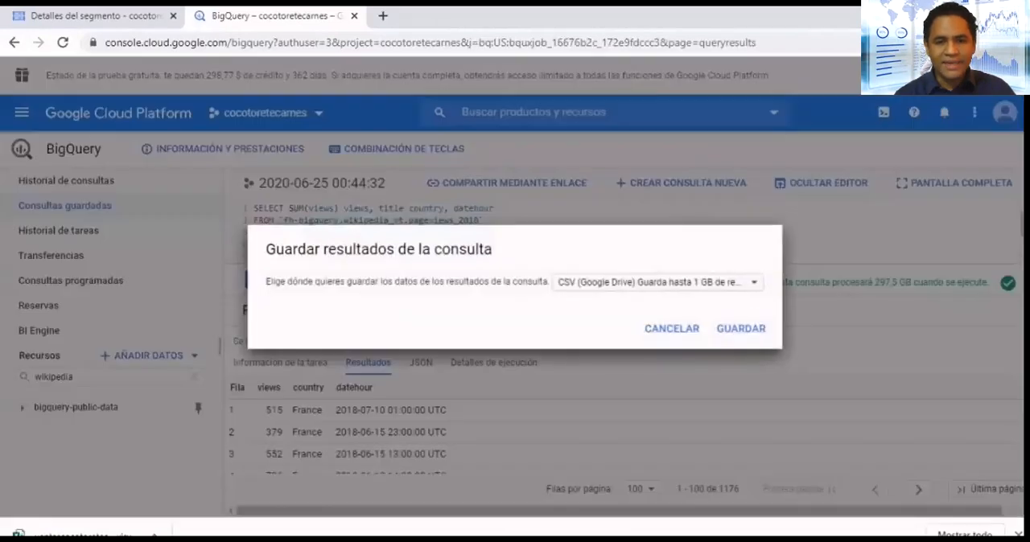
{"action": "left_click", "coordinate": [658, 282]}
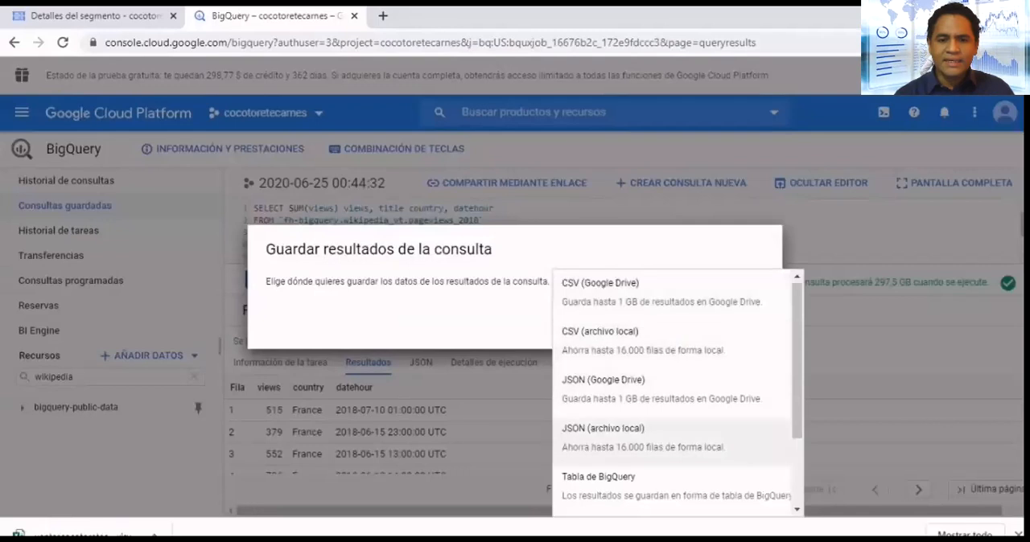
{"action": "scroll", "coordinate": [675, 418], "scroll_direction": "down", "scroll_amount": 2}
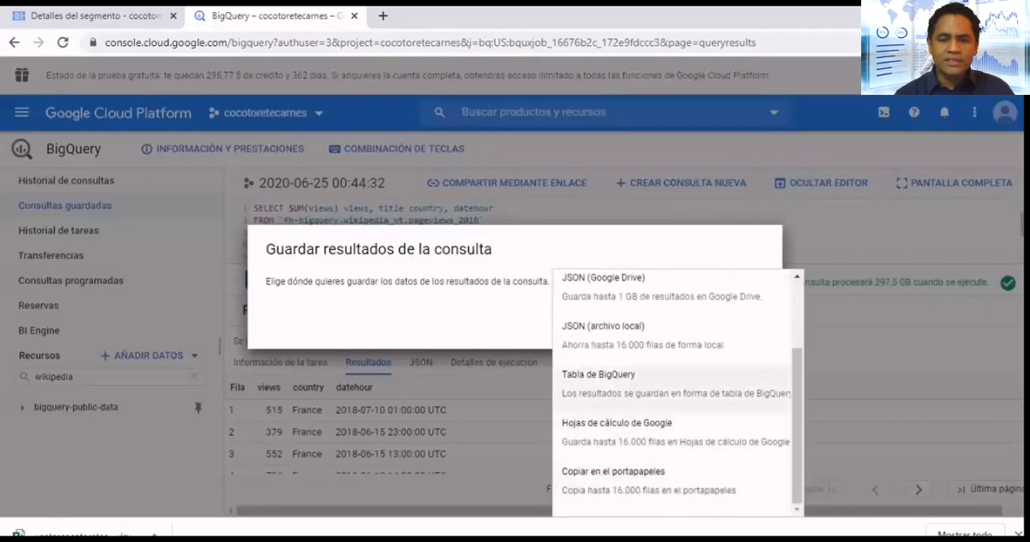
{"action": "left_click", "coordinate": [596, 383]}
- Enter wikipedia1 as the results table name in the cocotoretecarnes project, check the advanced encryption options, and cancel the save
{"action": "left_click", "coordinate": [346, 263]}
{"action": "left_click", "coordinate": [325, 304]}
{"action": "left_click", "coordinate": [432, 306]}
{"action": "type", "text": "wikipw"}
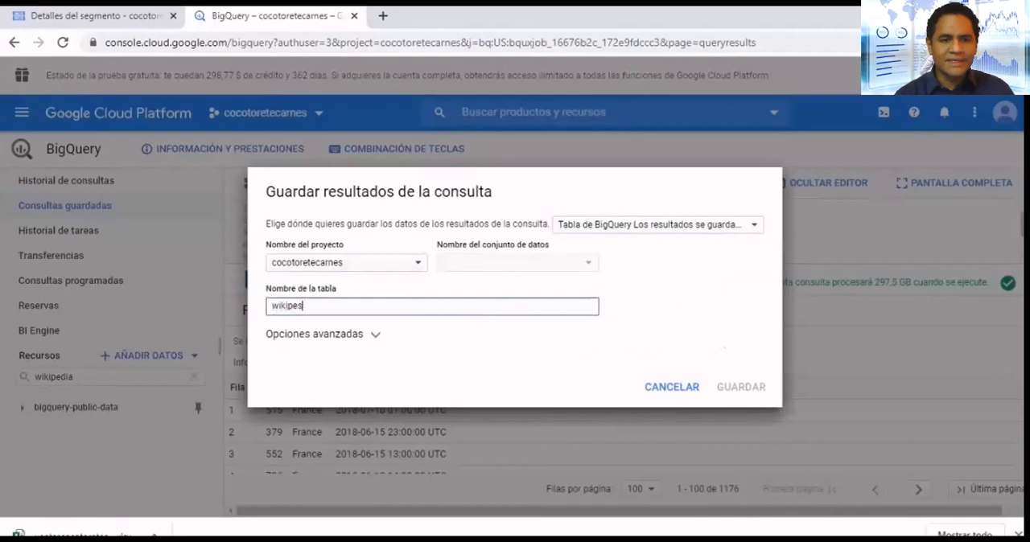
{"action": "type", "text": "dia1"}
{"action": "left_click", "coordinate": [322, 334]}
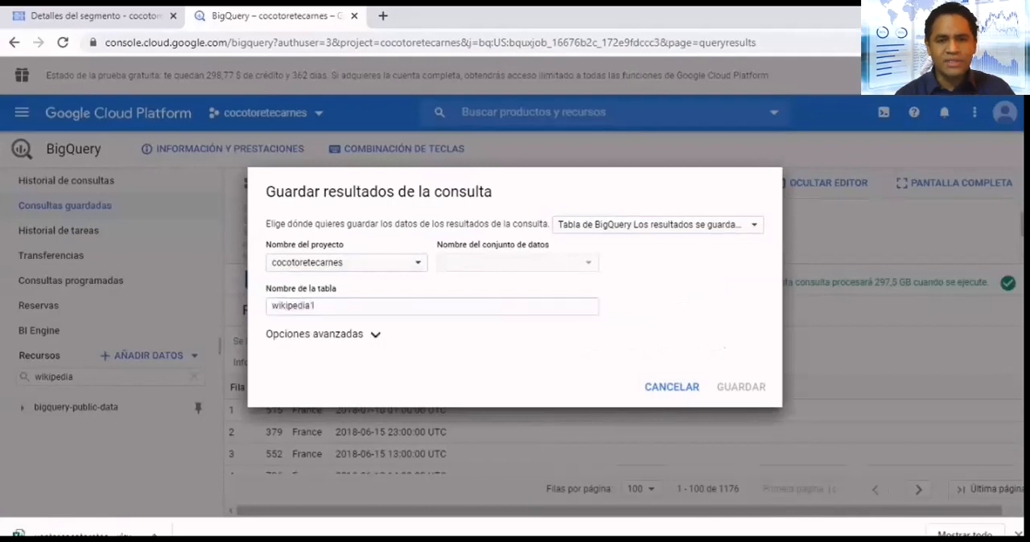
{"action": "left_click", "coordinate": [432, 257]}
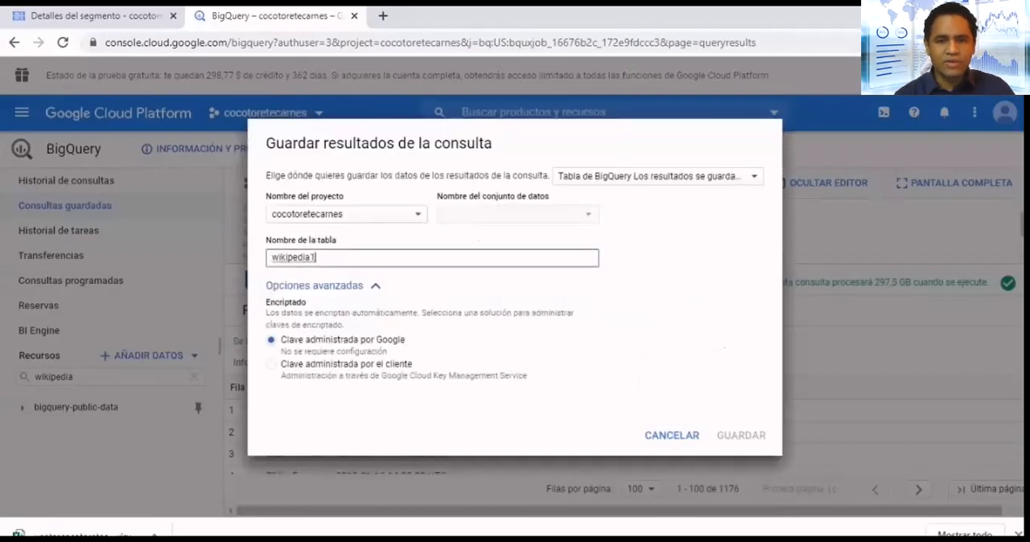
{"action": "left_click", "coordinate": [671, 435]}
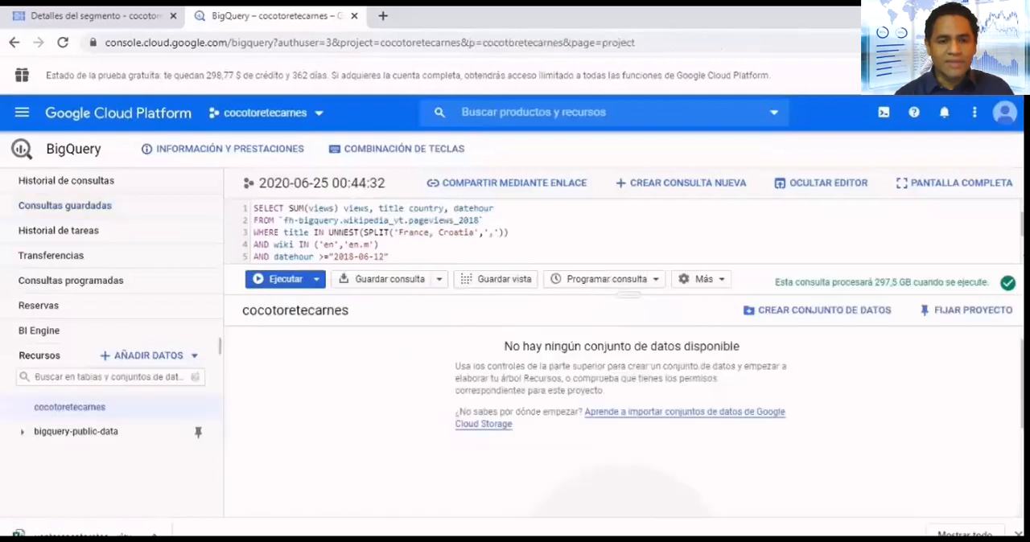
- Create a dataset named wikipediacocotorete in the cocotoretecarnes project with its data location set to Estados Unidos (US)
{"action": "left_click", "coordinate": [816, 309]}
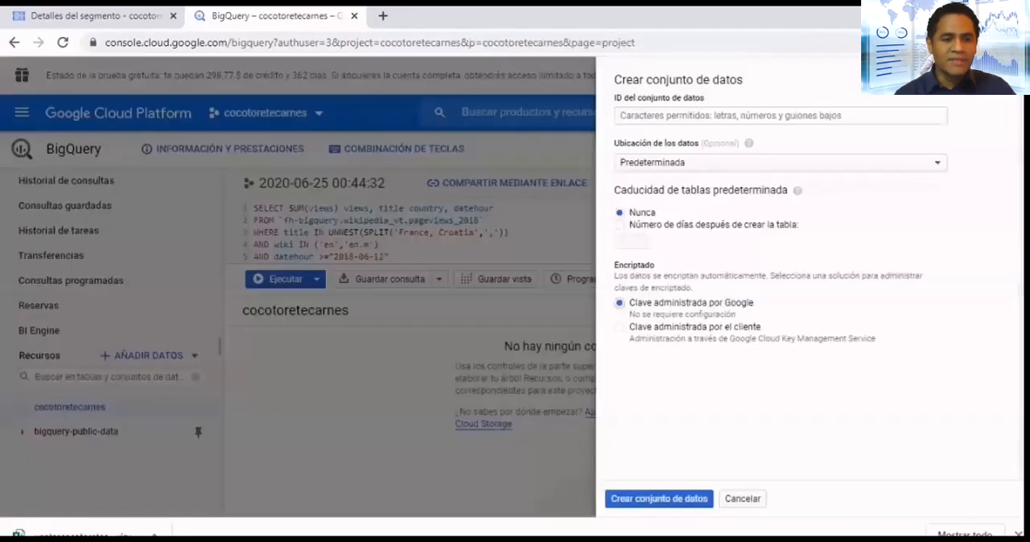
{"action": "type", "text": "wikipediacocotorete"}
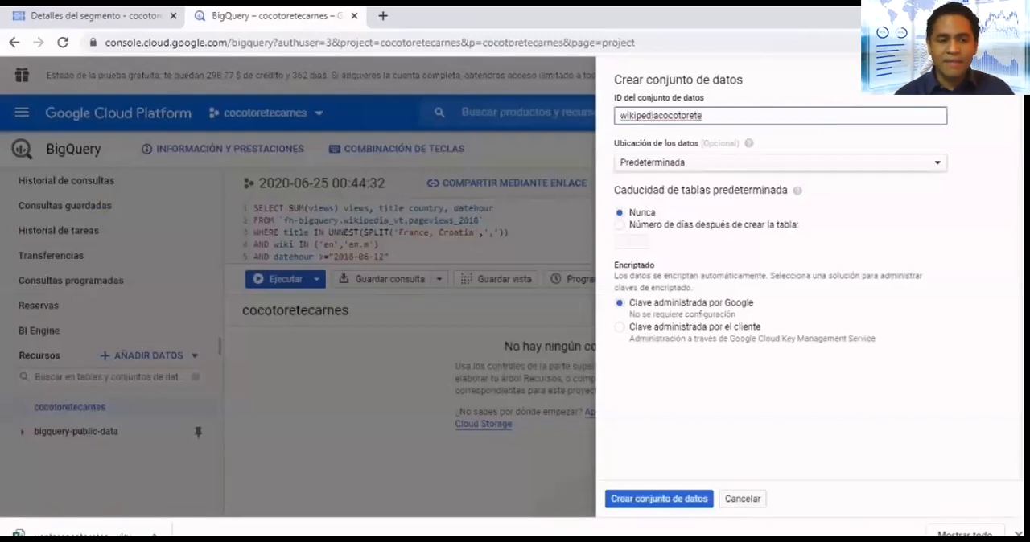
{"action": "left_click", "coordinate": [780, 163]}
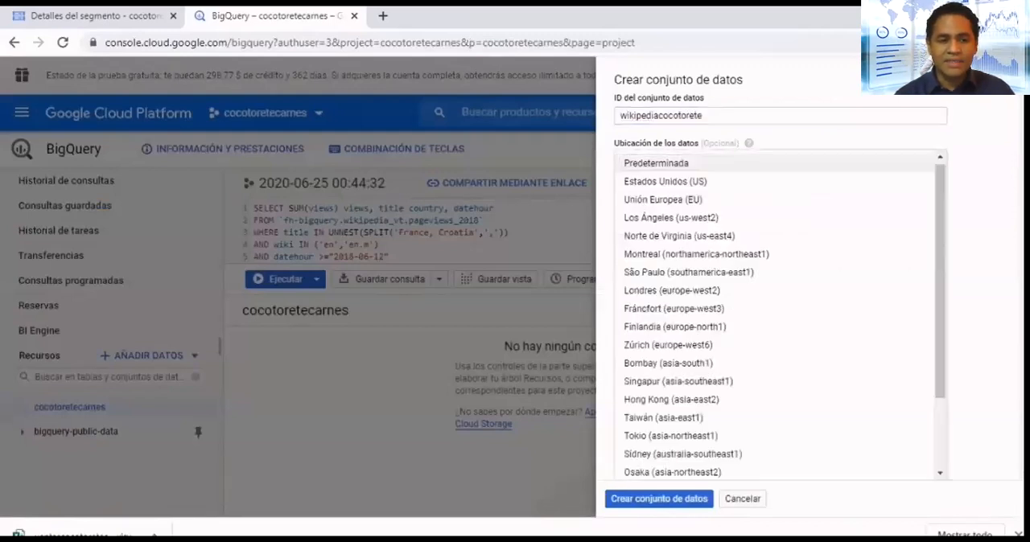
{"action": "left_click", "coordinate": [666, 182]}
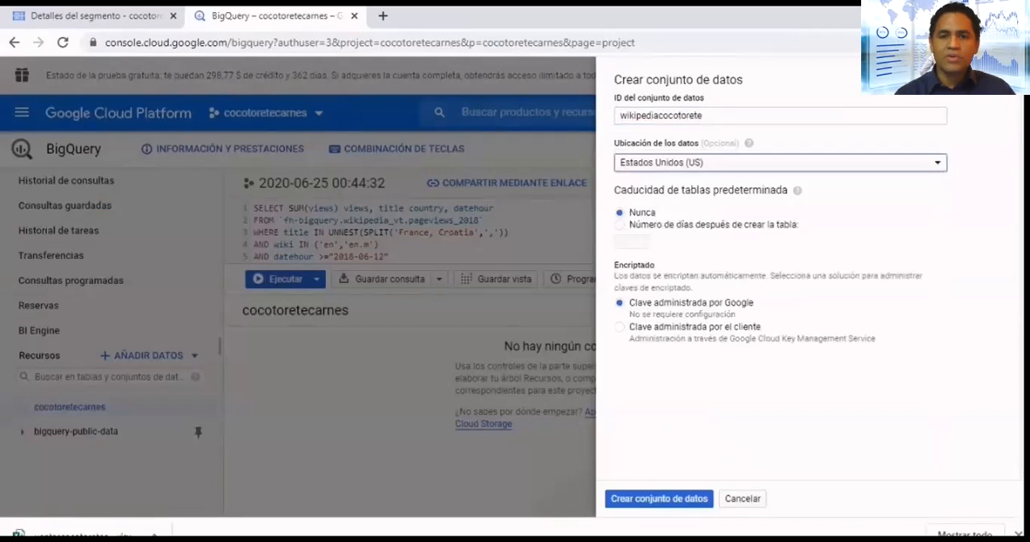
{"action": "left_click", "coordinate": [659, 499]}
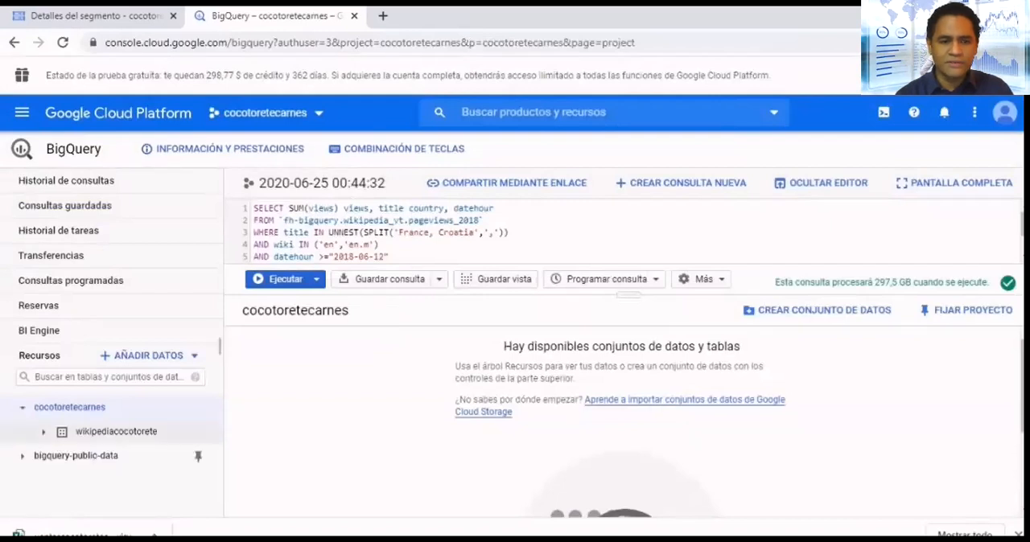
- Start a new table in the wikipediacocotorete dataset from the Google Cloud Storage file ventascocotoretecarnes2.csv
{"action": "left_click", "coordinate": [116, 432]}
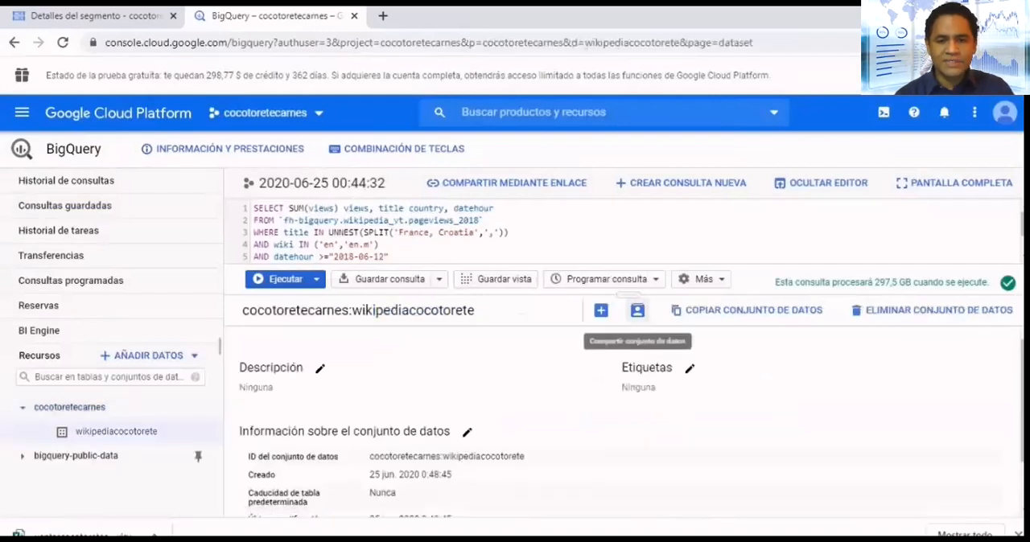
{"action": "left_click", "coordinate": [601, 310]}
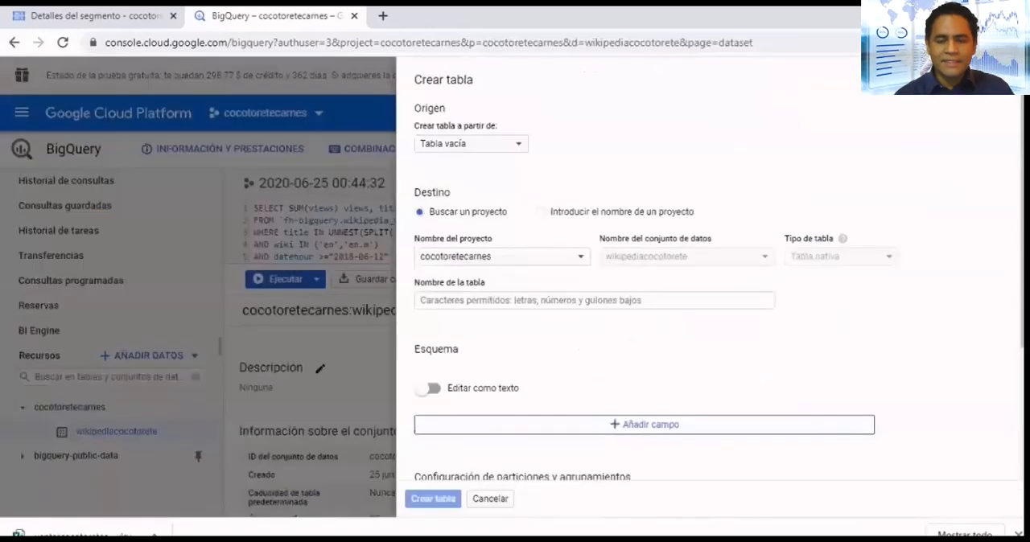
{"action": "left_click", "coordinate": [471, 143]}
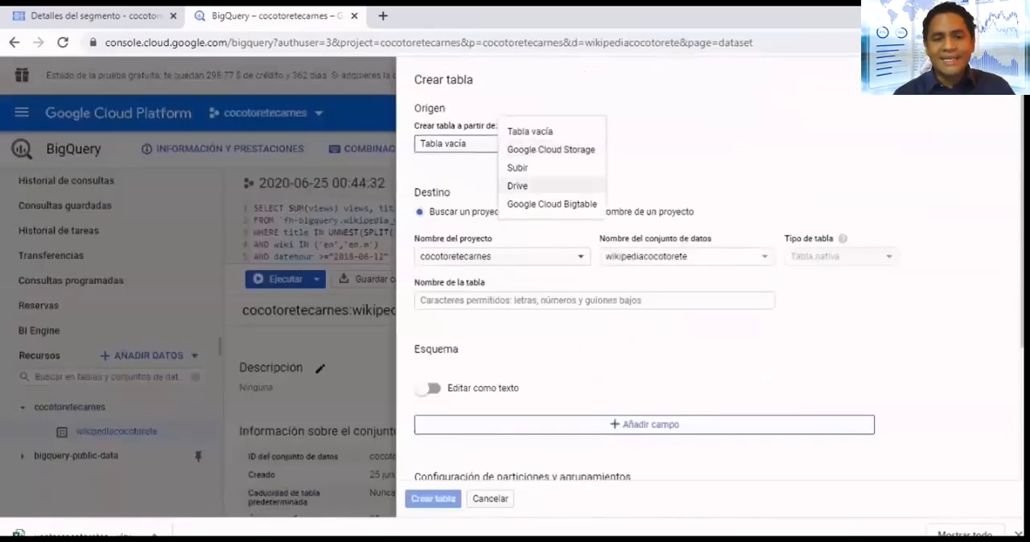
{"action": "left_click", "coordinate": [563, 148]}
{"action": "left_click", "coordinate": [790, 144]}
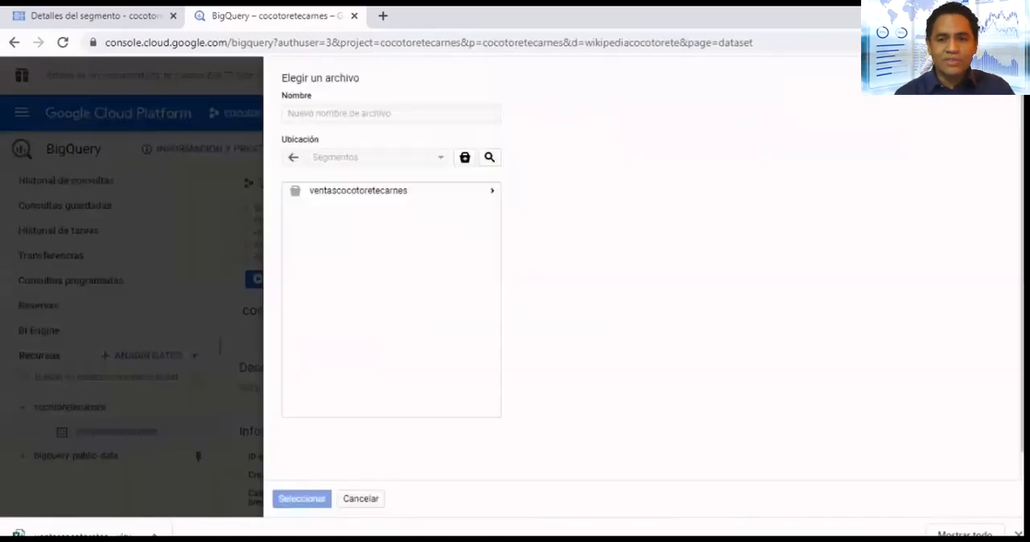
{"action": "double_click", "coordinate": [359, 191]}
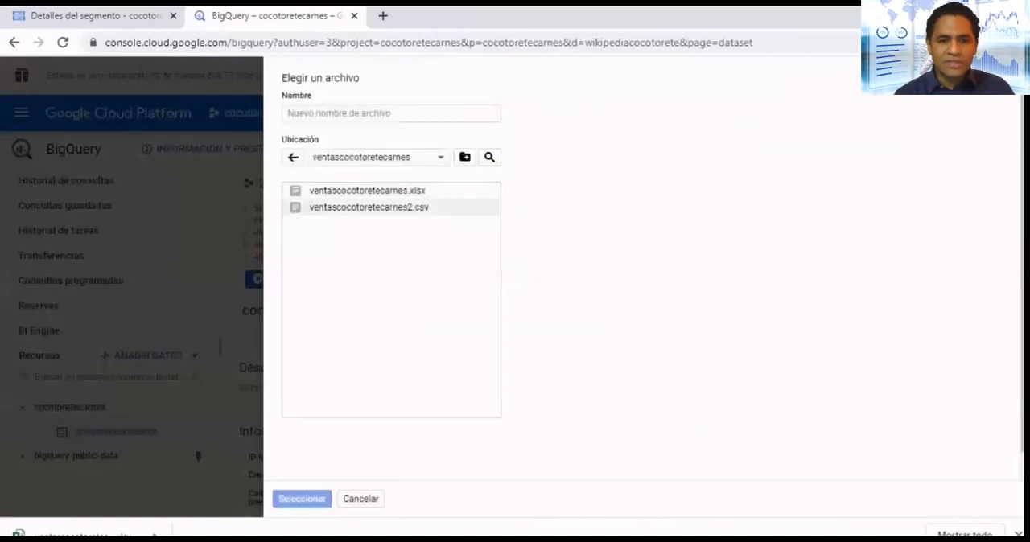
{"action": "left_click", "coordinate": [369, 207]}
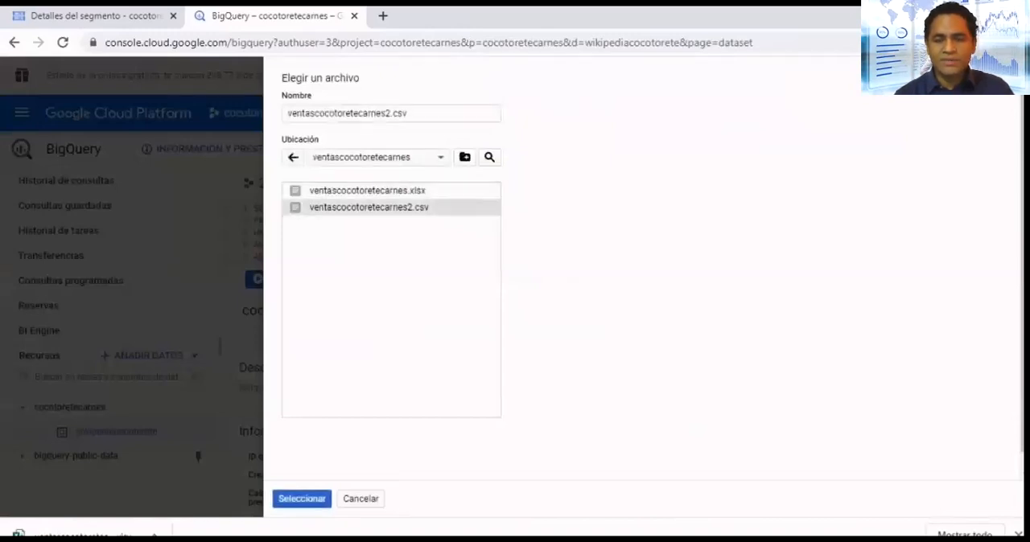
{"action": "key", "text": "Return"}
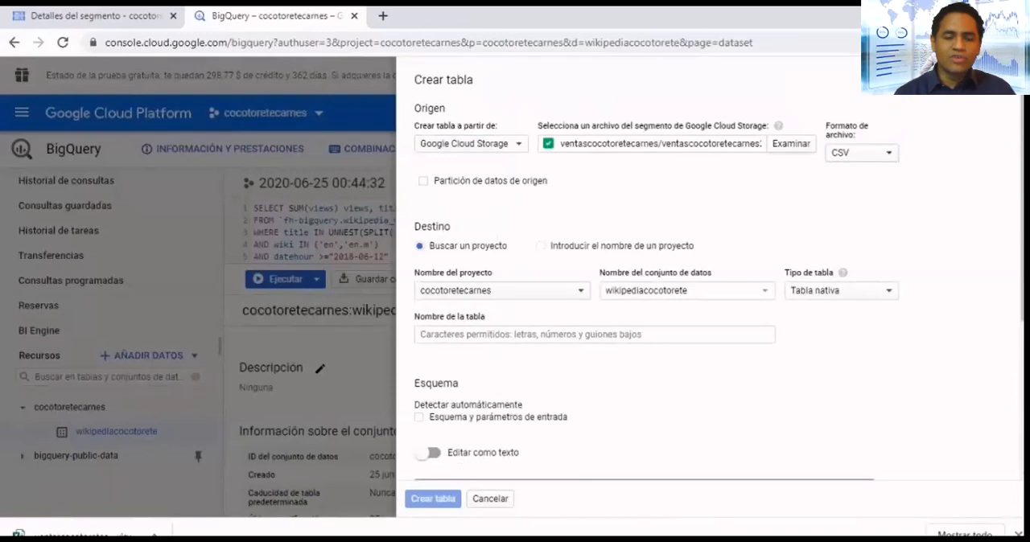
- Try ventascocotoretecarnes.xlsx as the table's source file, check the file format, and select ventascocotoretecarnes2.csv again
{"action": "left_click", "coordinate": [791, 144]}
{"action": "left_click", "coordinate": [362, 191]}
{"action": "left_click", "coordinate": [299, 498]}
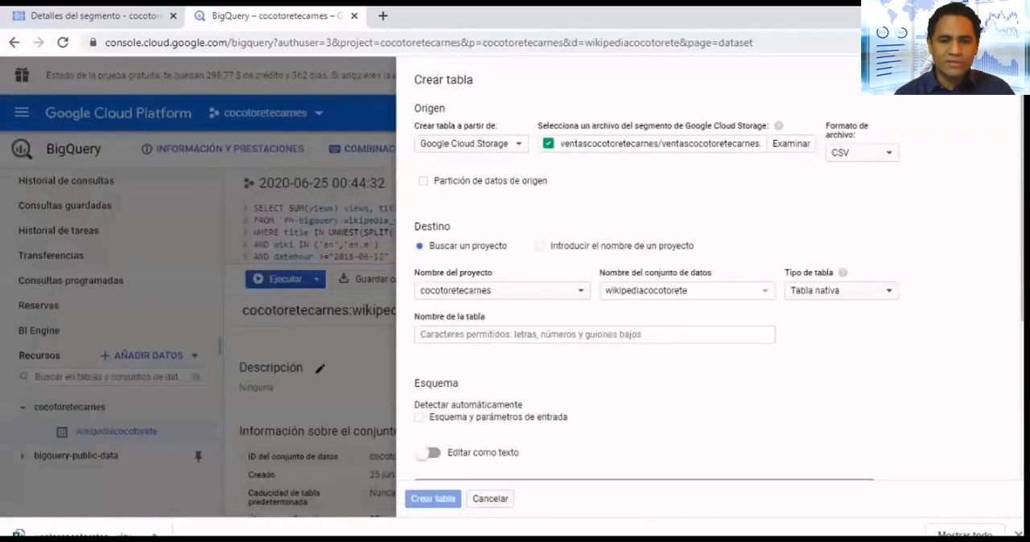
{"action": "left_click", "coordinate": [861, 153]}
{"action": "left_click", "coordinate": [792, 144]}
{"action": "left_click", "coordinate": [792, 144]}
{"action": "left_click", "coordinate": [368, 208]}
{"action": "left_click", "coordinate": [301, 499]}
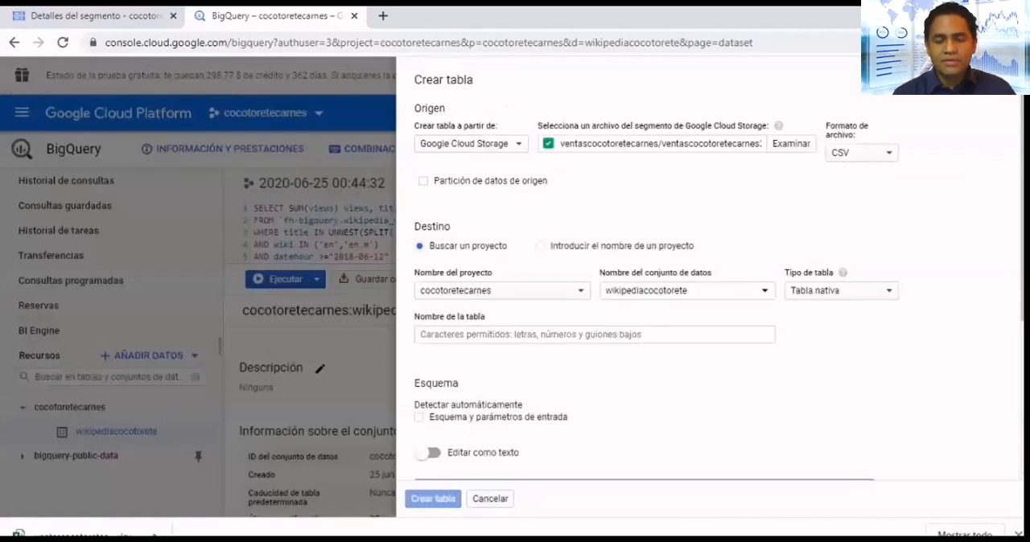
- Check the destination dataset choices for the new table and cancel its creation
{"action": "left_click", "coordinate": [687, 290]}
{"action": "left_click", "coordinate": [687, 291]}
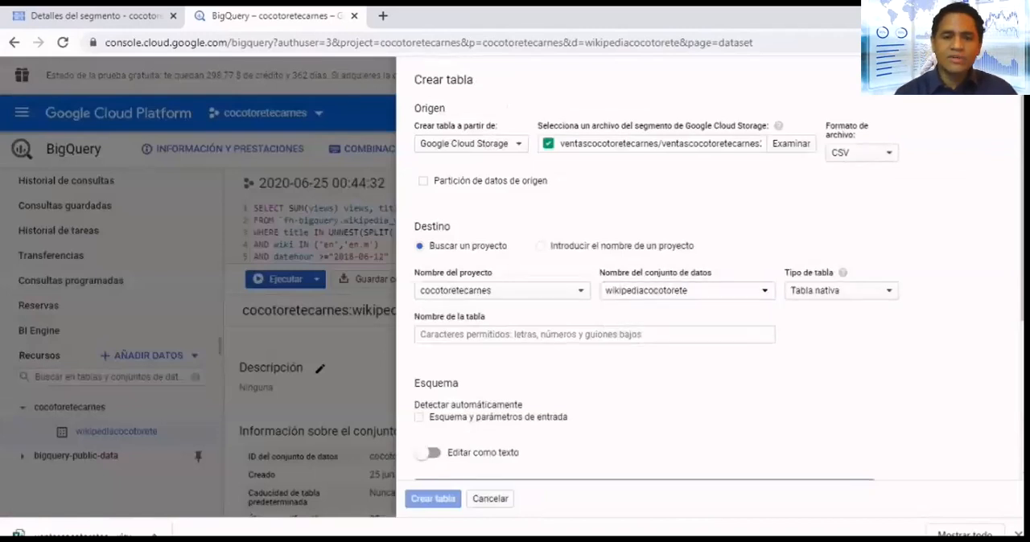
{"action": "left_click", "coordinate": [490, 499]}
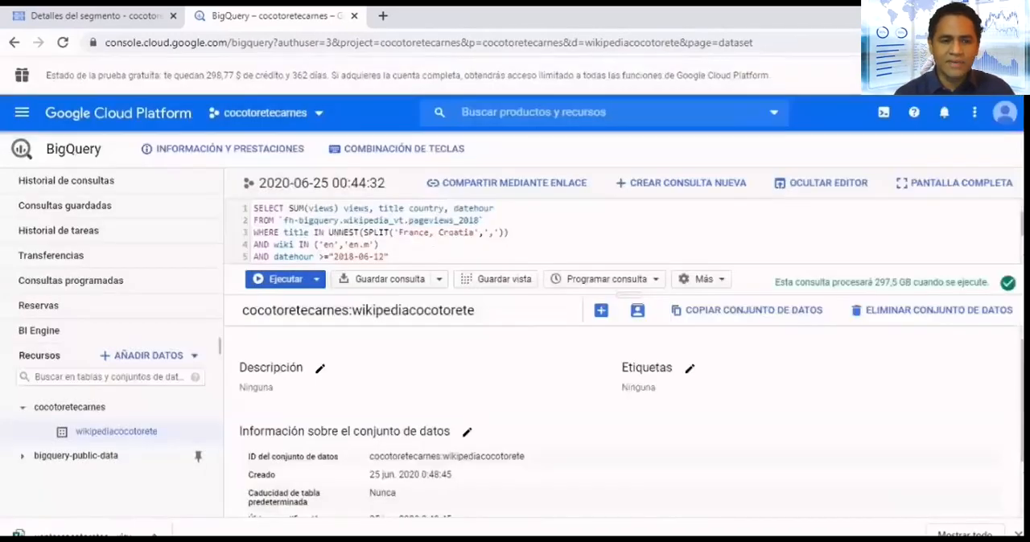
- Create a second dataset named ventascocotoretecarnes in the cocotoretecarnes project
{"action": "left_click", "coordinate": [70, 407]}
{"action": "left_click", "coordinate": [816, 310]}
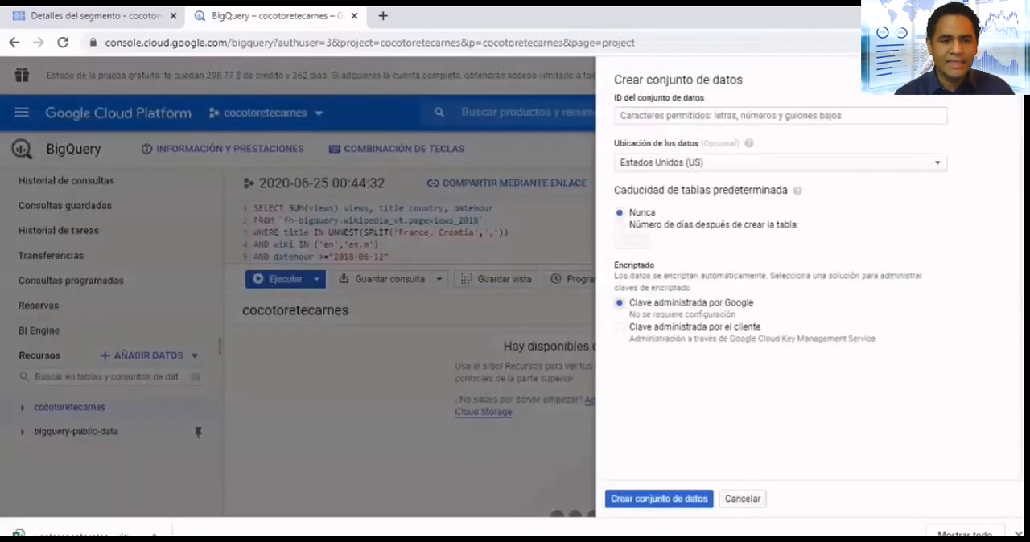
{"action": "type", "text": "ventascocotoretecr"}
{"action": "type", "text": "rnes"}
{"action": "key", "text": "Return"}
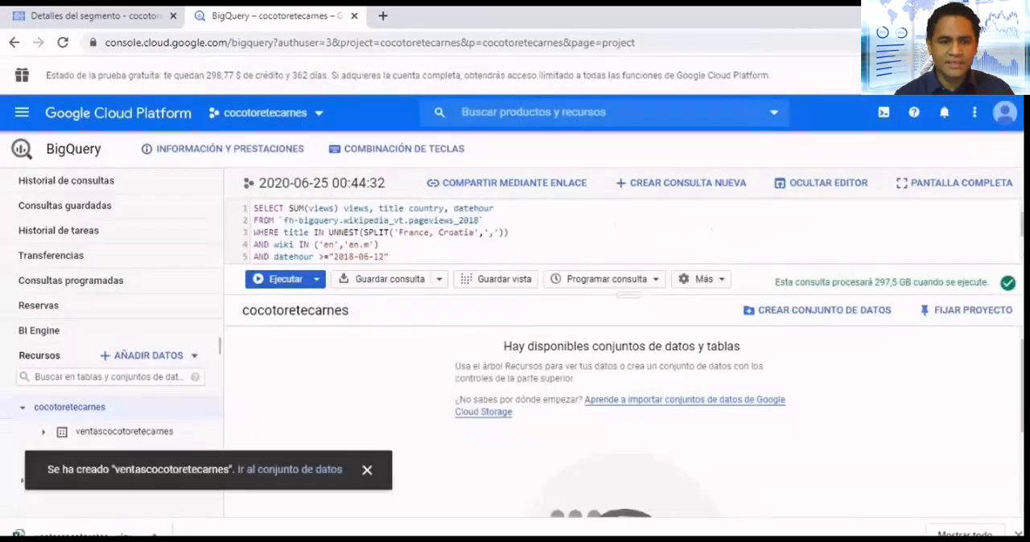
- Start a new table in the ventascocotoretecarnes dataset from the Google Cloud Storage file ventascocotoretecarnes2.csv
{"action": "left_click", "coordinate": [124, 432]}
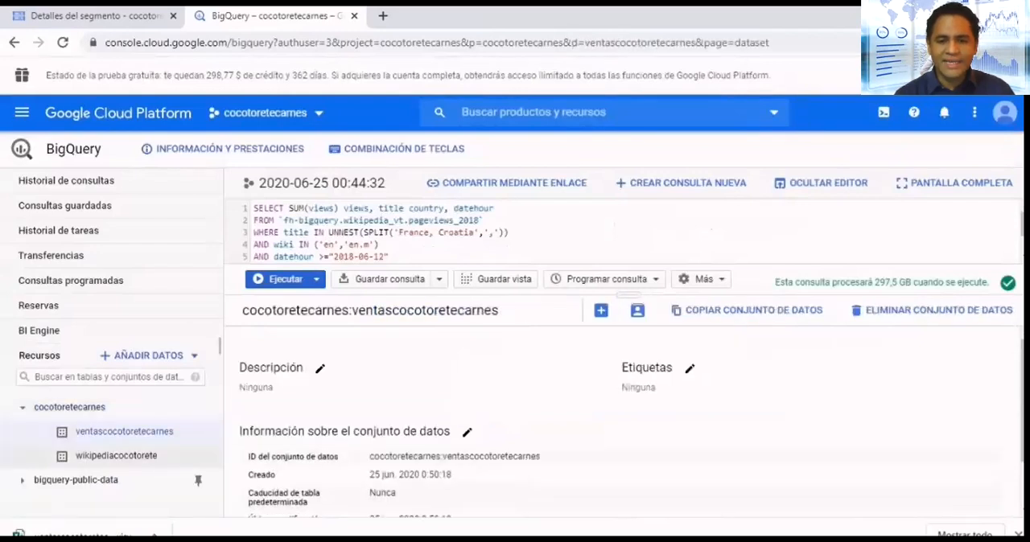
{"action": "left_click", "coordinate": [601, 310]}
{"action": "left_click", "coordinate": [470, 143]}
{"action": "left_click", "coordinate": [547, 85]}
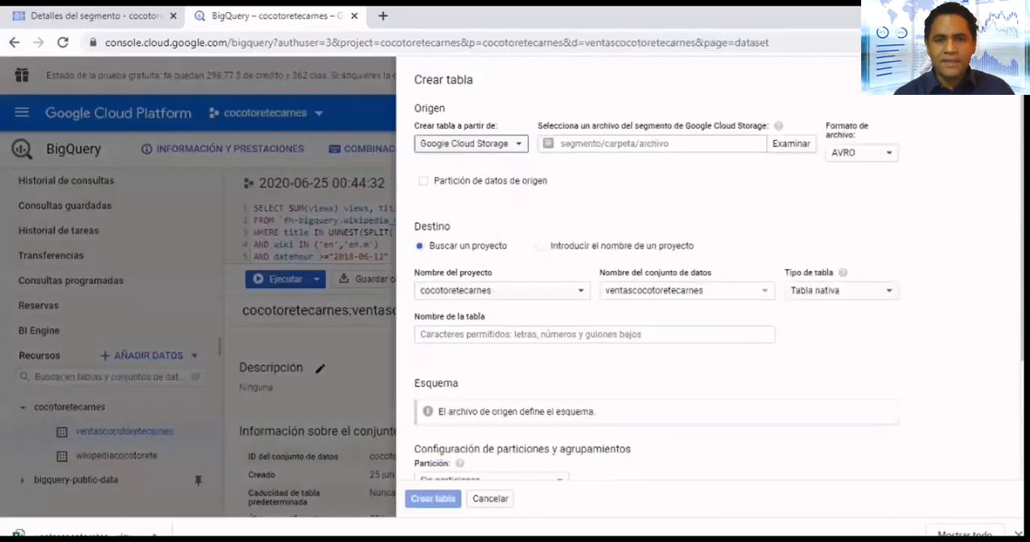
{"action": "left_click", "coordinate": [791, 144]}
{"action": "double_click", "coordinate": [358, 191]}
{"action": "left_click", "coordinate": [369, 208]}
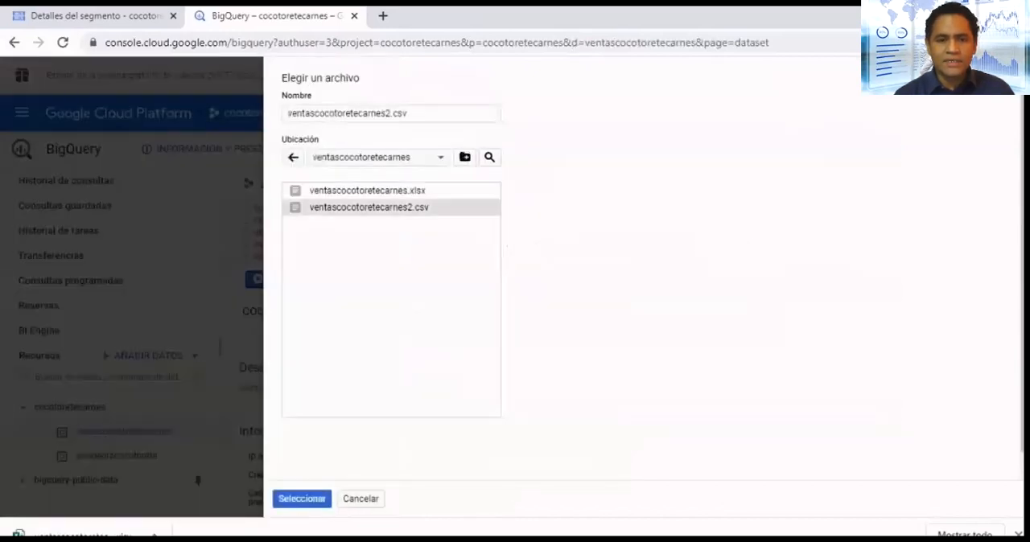
{"action": "left_click", "coordinate": [302, 498]}
- Set the destination dataset to ventascocotoretecarnes, the table type to Tabla nativa, and the table name to locales
{"action": "left_click", "coordinate": [687, 291]}
{"action": "left_click", "coordinate": [684, 315]}
{"action": "left_click", "coordinate": [841, 291]}
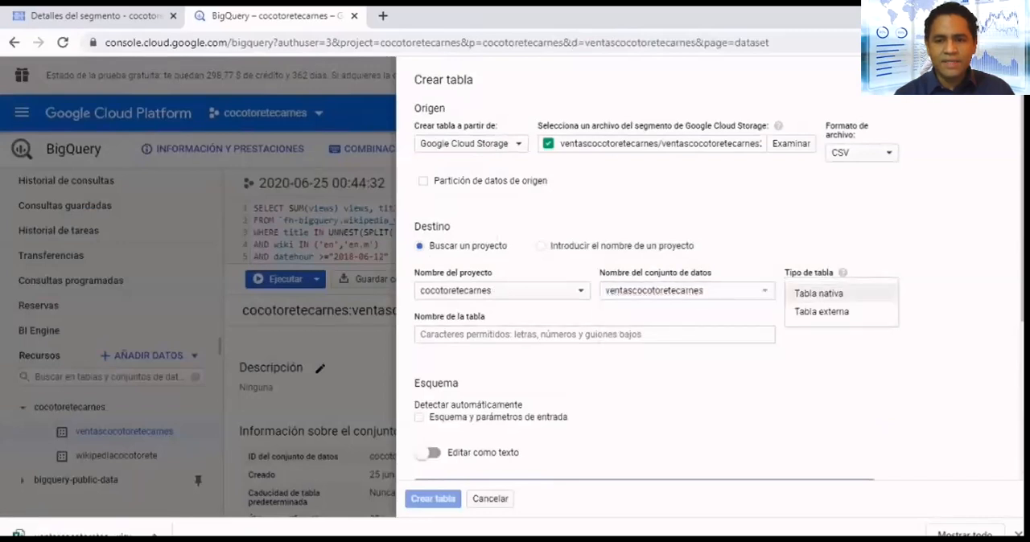
{"action": "left_click", "coordinate": [819, 294]}
{"action": "left_click", "coordinate": [593, 334]}
{"action": "type", "text": "locales"}
- Define the table's schema fields from id (STRING, REQUIRED) through expenses (FLOAT), and check the partition choices, keeping Sin particiones
{"action": "scroll", "coordinate": [708, 306], "scroll_direction": "down", "scroll_amount": 3}
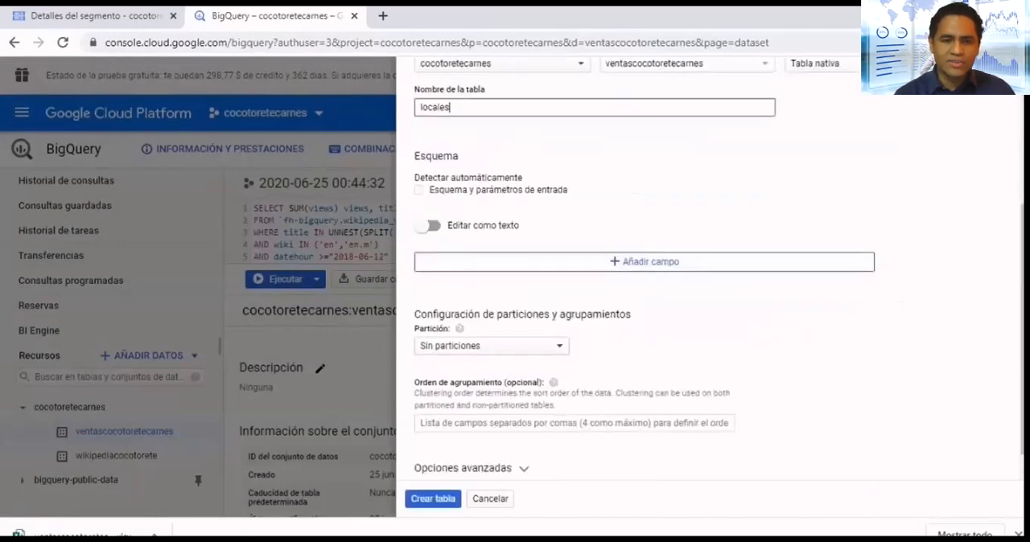
{"action": "left_click", "coordinate": [644, 261]}
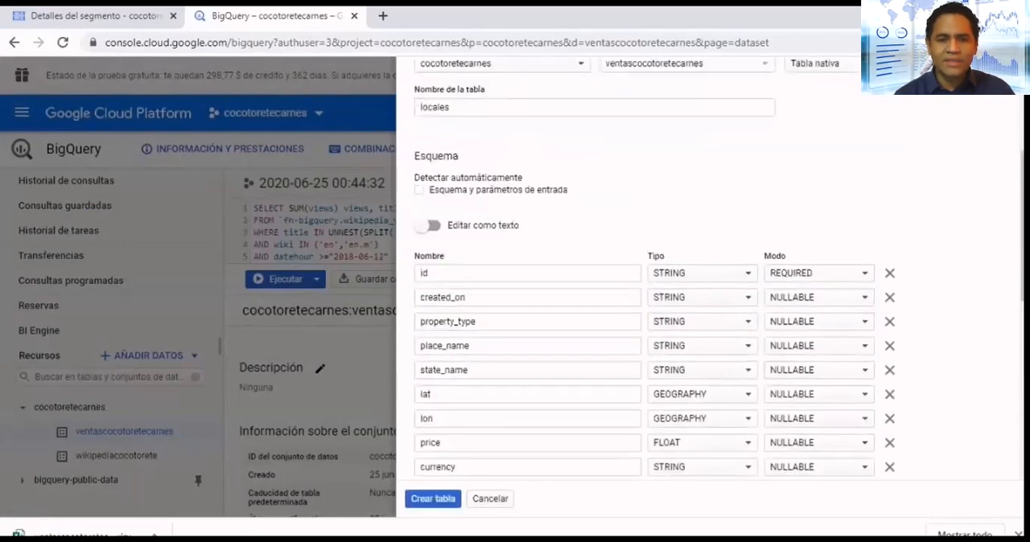
{"action": "scroll", "coordinate": [708, 306], "scroll_direction": "down", "scroll_amount": 6}
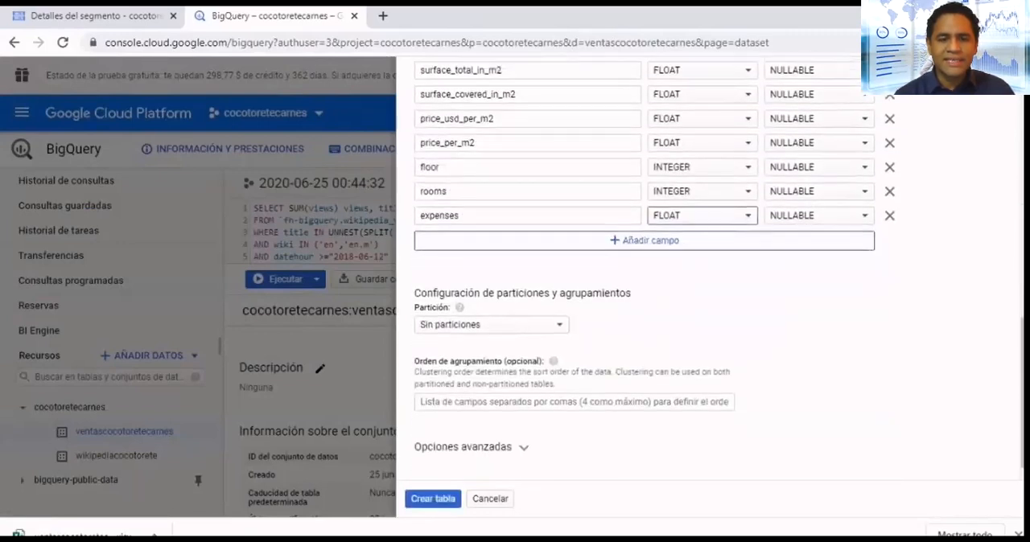
{"action": "left_click", "coordinate": [491, 325]}
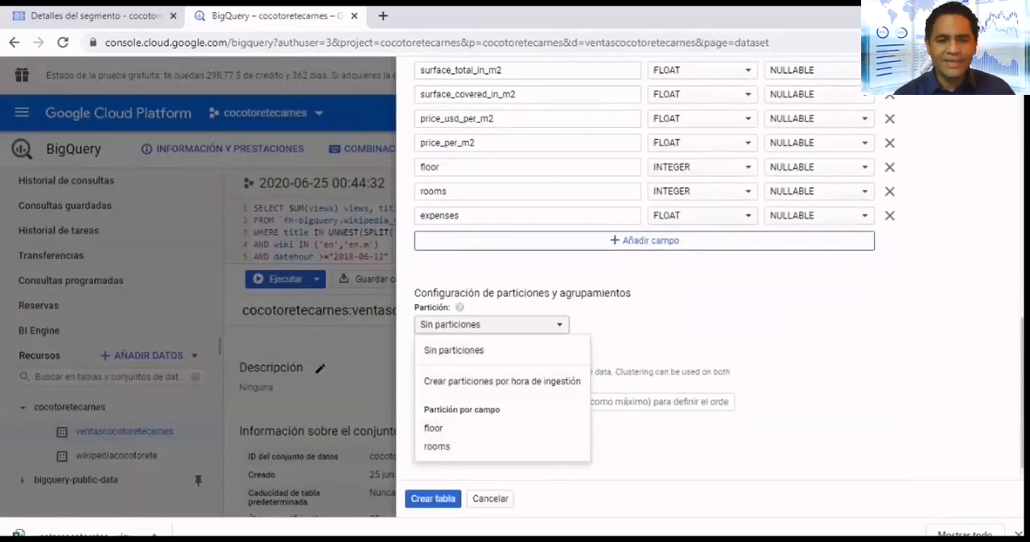
{"action": "key", "text": "Escape"}
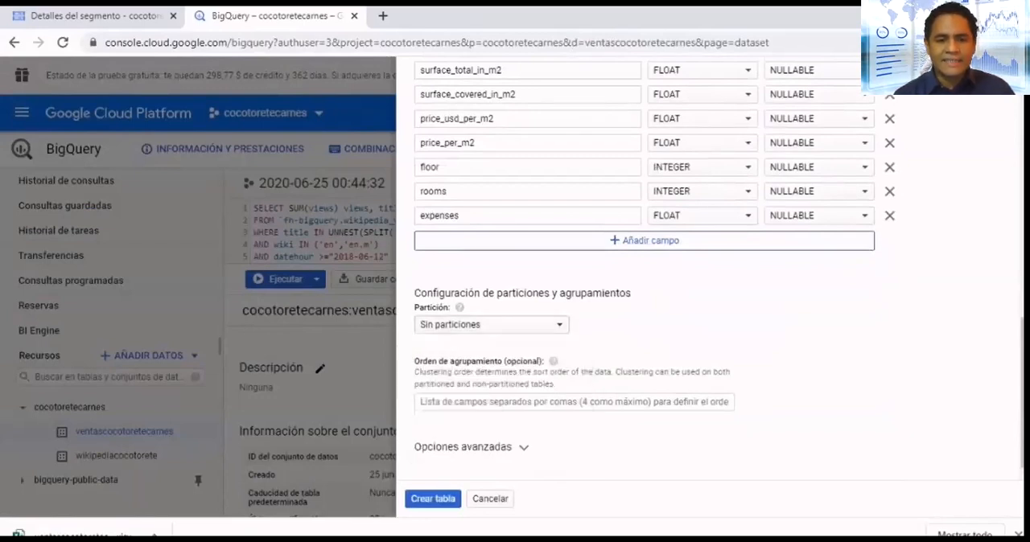
- Expand the table's advanced options, choosing Escribir si está vacía as the write preference and Coma as the field delimiter
{"action": "left_click", "coordinate": [471, 448]}
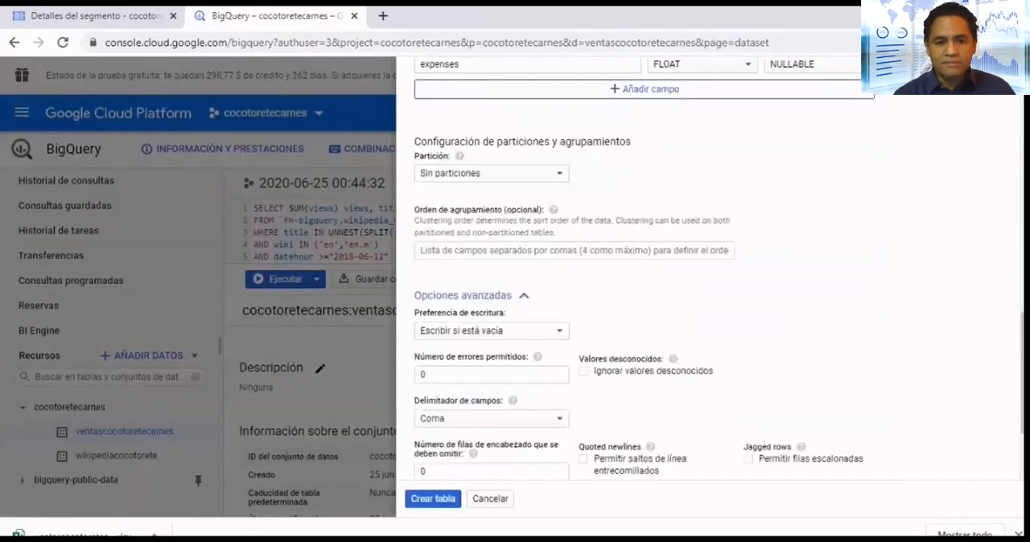
{"action": "left_click", "coordinate": [541, 332]}
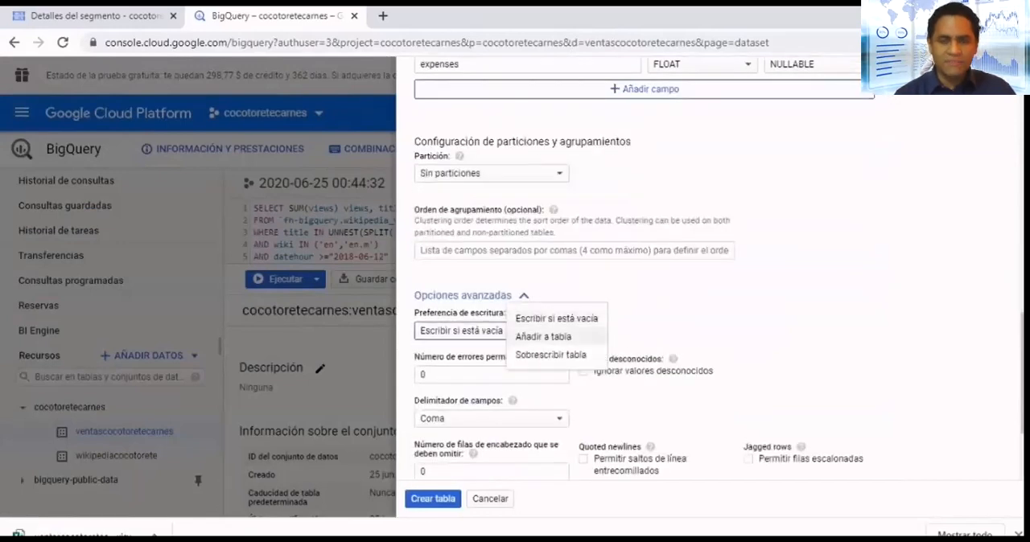
{"action": "left_click", "coordinate": [556, 320]}
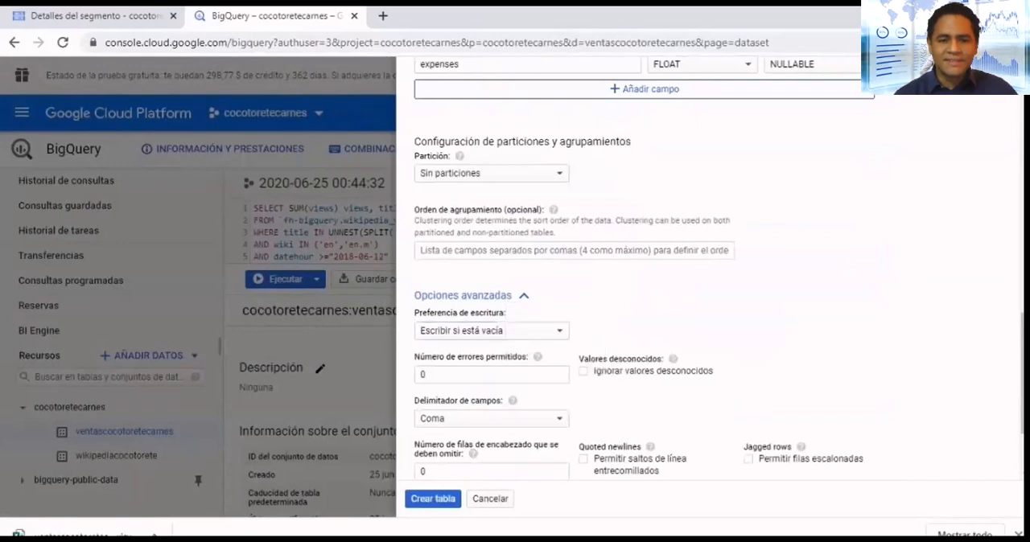
{"action": "scroll", "coordinate": [556, 321], "scroll_direction": "down", "scroll_amount": 2}
{"action": "left_click", "coordinate": [552, 301]}
{"action": "left_click", "coordinate": [552, 289]}
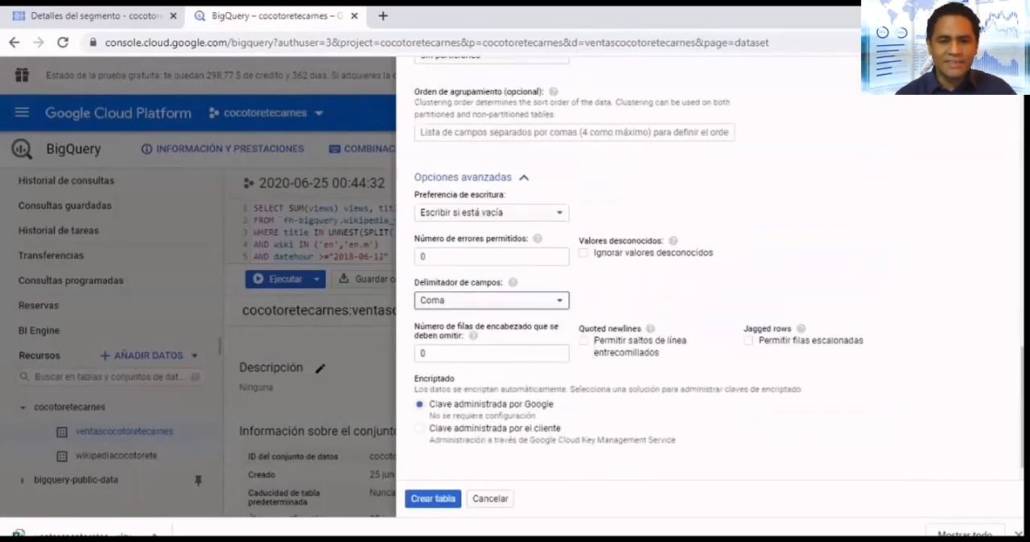
- Set the write preference to Añadir a tabla and create the locales table
{"action": "scroll", "coordinate": [553, 290], "scroll_direction": "up", "scroll_amount": 1}
{"action": "left_click", "coordinate": [553, 289]}
{"action": "left_click", "coordinate": [549, 294]}
{"action": "scroll", "coordinate": [550, 296], "scroll_direction": "down", "scroll_amount": 1}
{"action": "scroll", "coordinate": [550, 296], "scroll_direction": "up", "scroll_amount": 1}
{"action": "scroll", "coordinate": [715, 278], "scroll_direction": "up", "scroll_amount": 10}
{"action": "scroll", "coordinate": [716, 278], "scroll_direction": "down", "scroll_amount": 10}
{"action": "scroll", "coordinate": [716, 278], "scroll_direction": "down", "scroll_amount": 3}
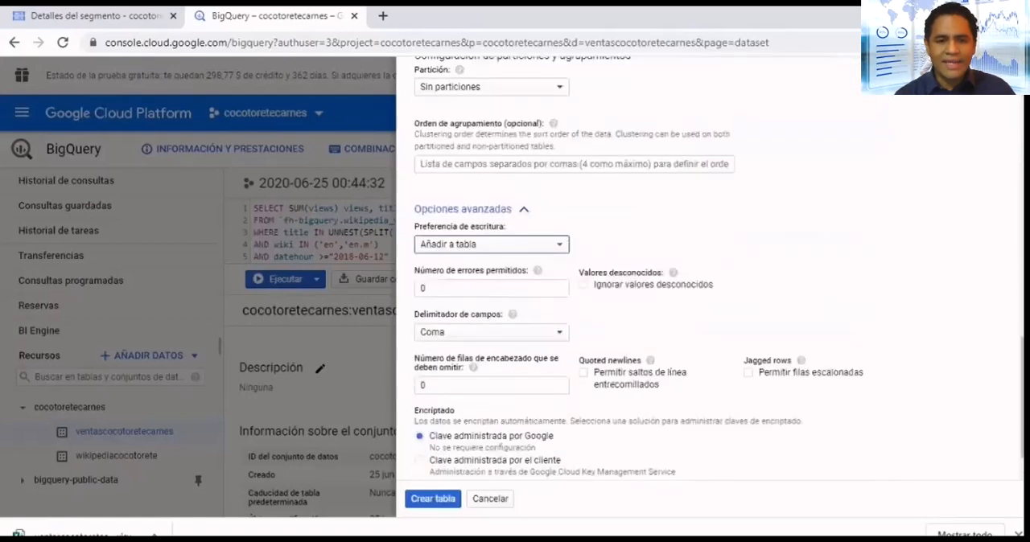
{"action": "left_click", "coordinate": [432, 499]}
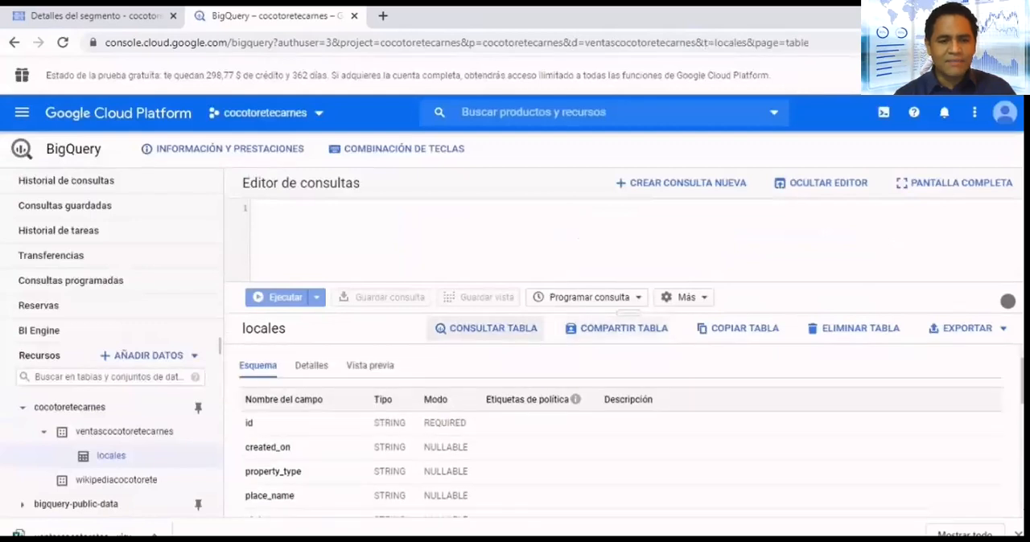
- Query the locales table for the id, created_on and price fields with a limit of 1000 rows, and run it
{"action": "left_click", "coordinate": [486, 329]}
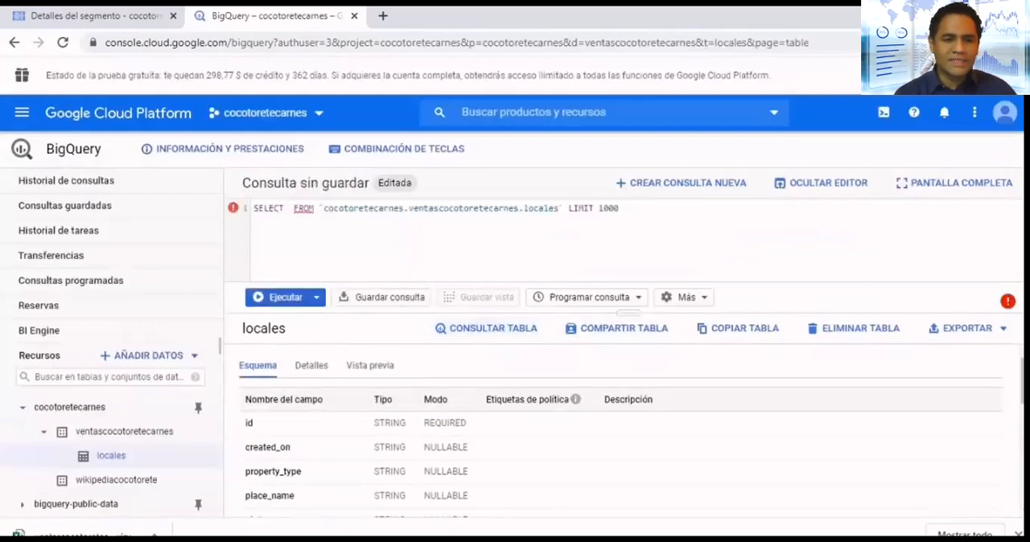
{"action": "left_click", "coordinate": [248, 423]}
{"action": "left_click", "coordinate": [268, 448]}
{"action": "scroll", "coordinate": [268, 447], "scroll_direction": "down", "scroll_amount": 2}
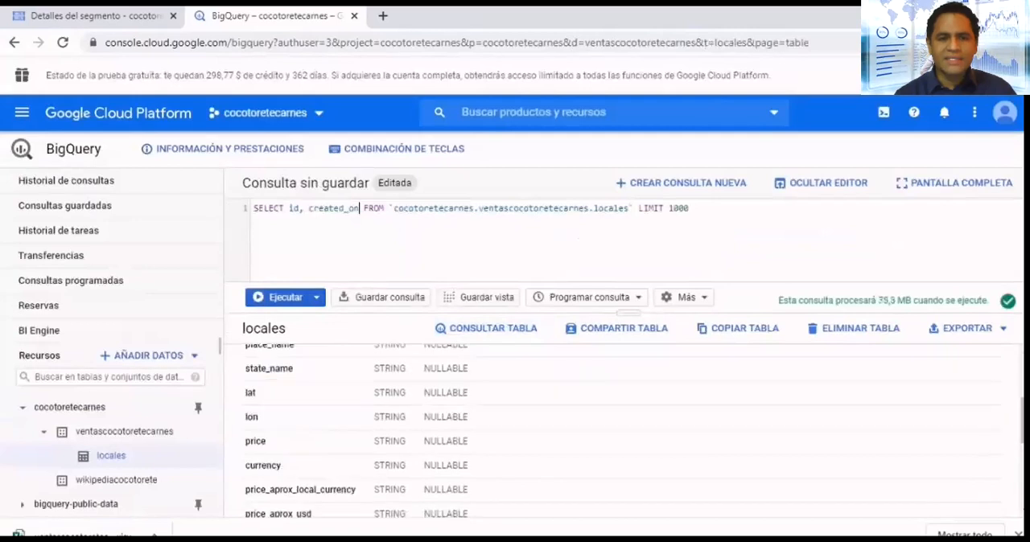
{"action": "left_click", "coordinate": [255, 441]}
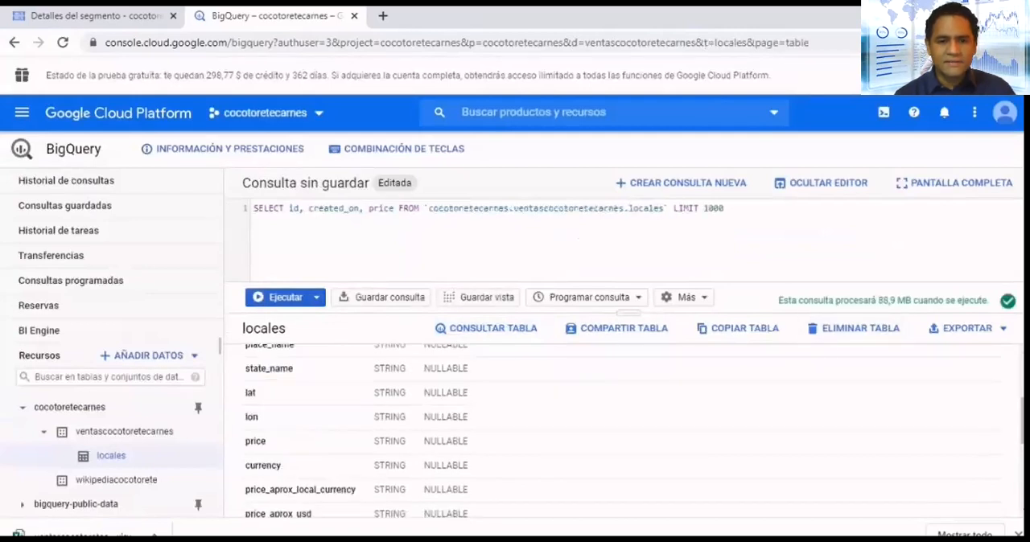
{"action": "key", "text": "ctrl+Return"}
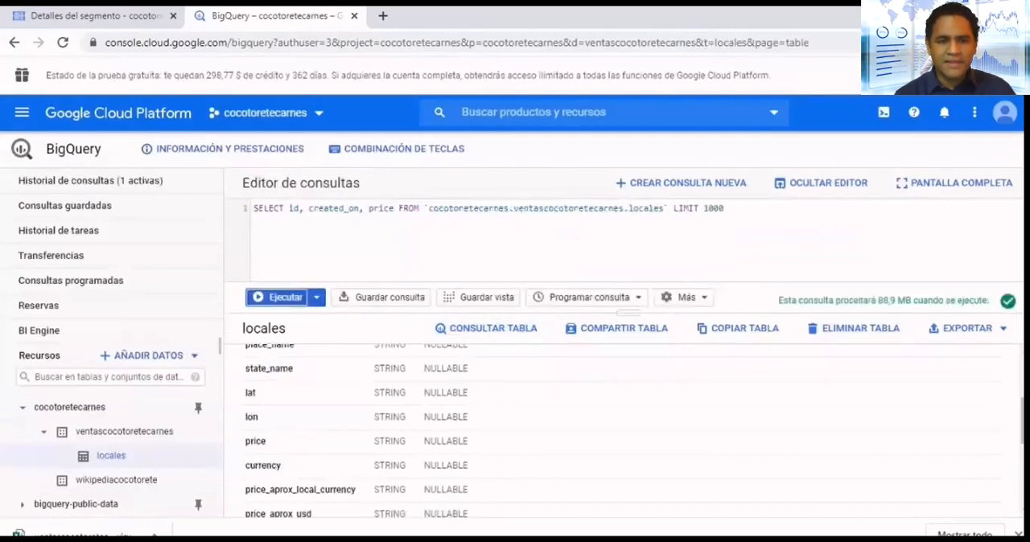
{"action": "scroll", "coordinate": [483, 438], "scroll_direction": "down", "scroll_amount": 2}
{"action": "scroll", "coordinate": [483, 438], "scroll_direction": "up", "scroll_amount": 2}
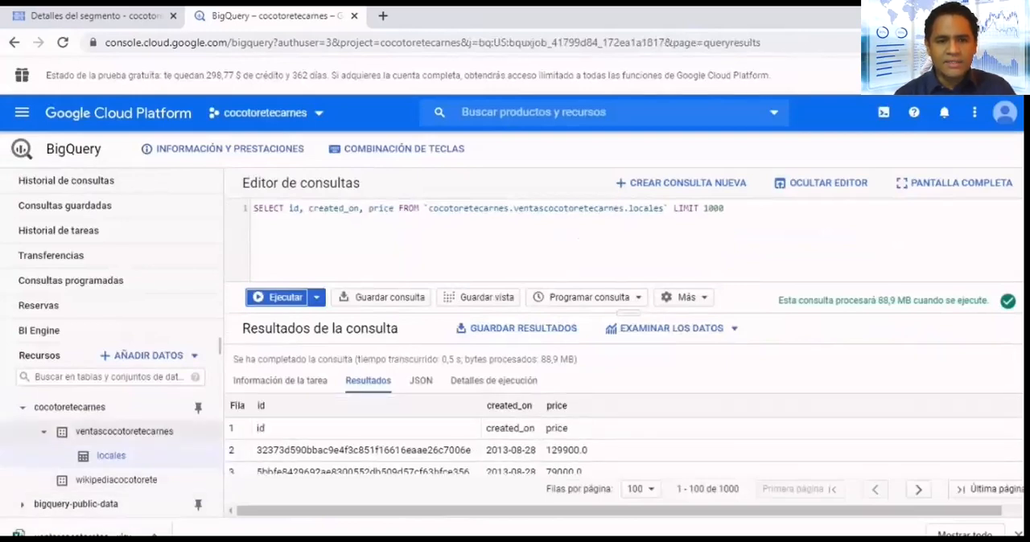
- Start saving the query results and choose Tabla de BigQuery as the destination type
{"action": "left_click", "coordinate": [44, 432]}
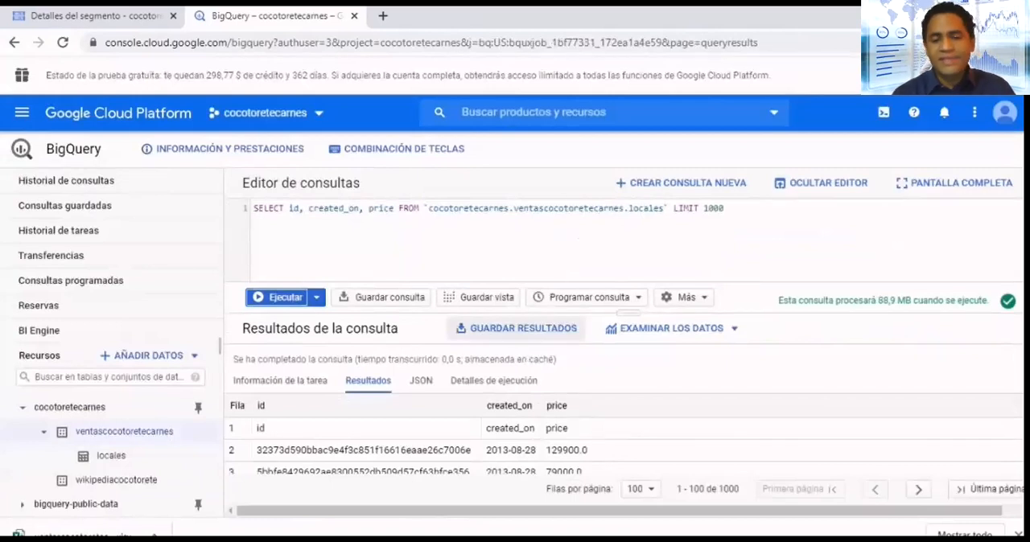
{"action": "left_click", "coordinate": [517, 328]}
{"action": "left_click", "coordinate": [643, 283]}
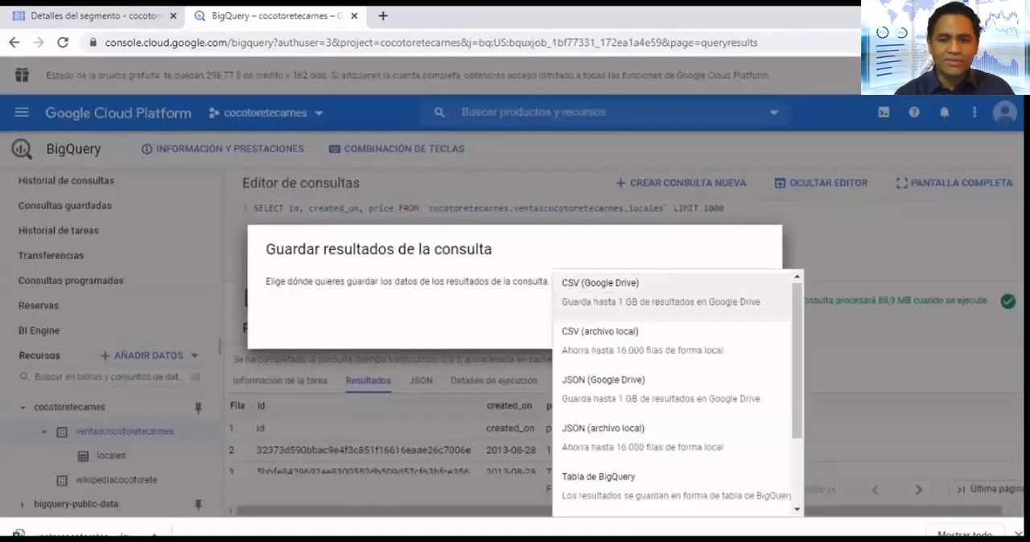
{"action": "scroll", "coordinate": [672, 444], "scroll_direction": "down", "scroll_amount": 2}
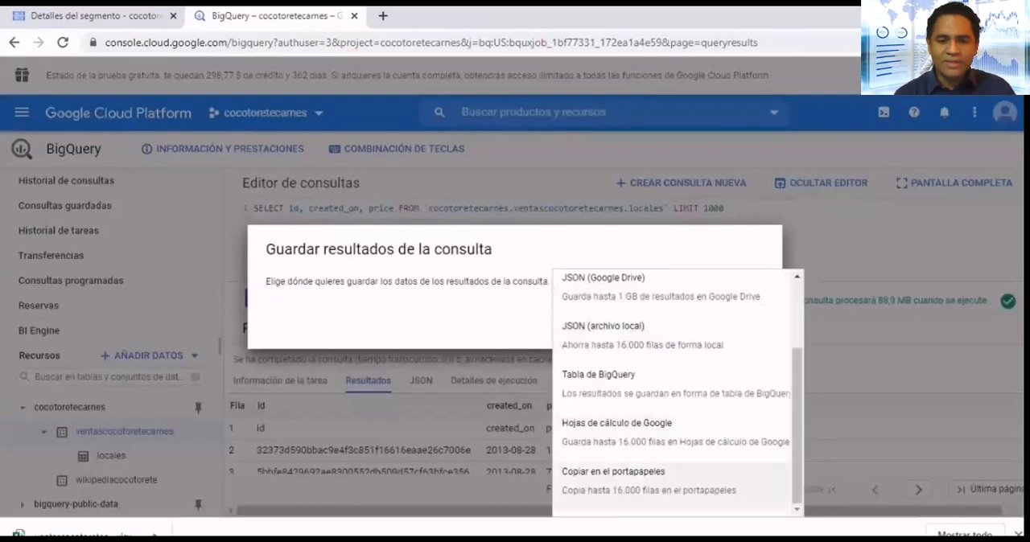
{"action": "left_click", "coordinate": [644, 384]}
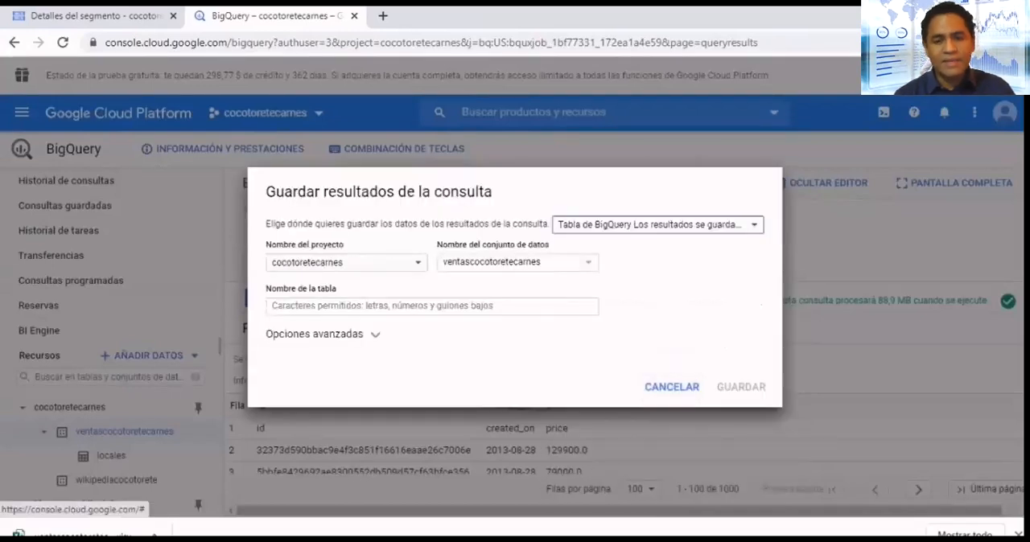
- Choose wikipediacocotorete as the destination dataset and name the results table localesfiltrados
{"action": "left_click", "coordinate": [515, 263]}
{"action": "left_click", "coordinate": [488, 306]}
{"action": "left_click", "coordinate": [483, 307]}
{"action": "type", "text": "locale"}
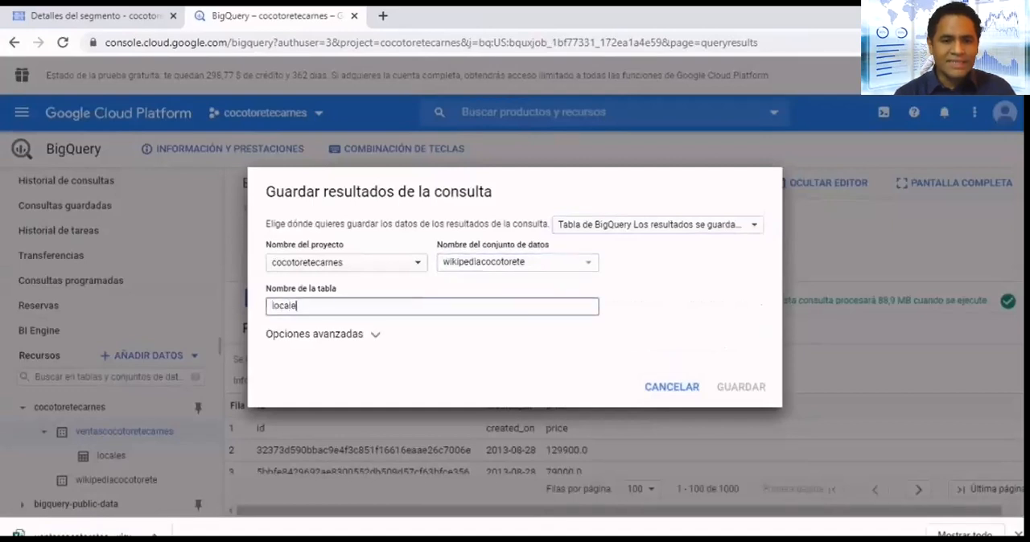
{"action": "type", "text": "s filtrados"}
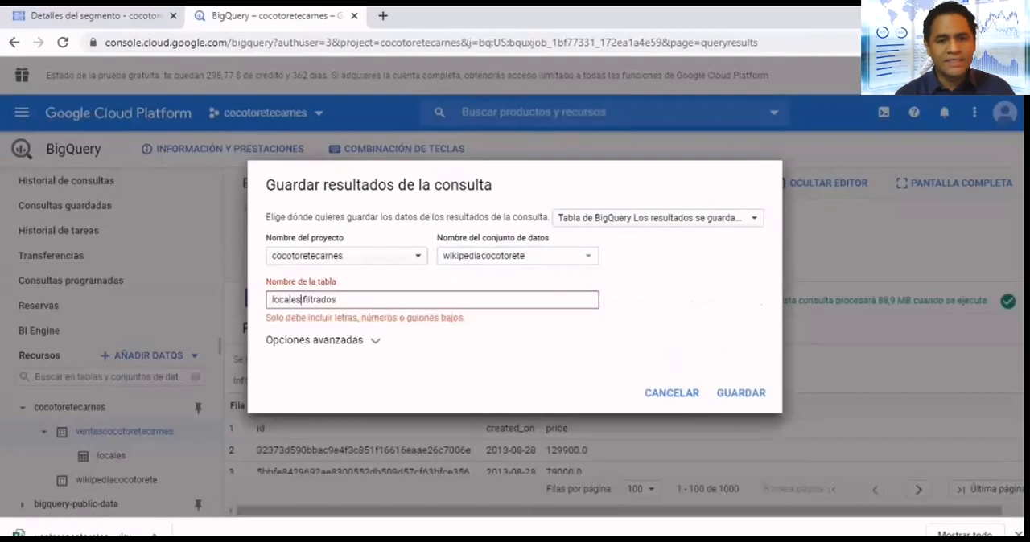
{"action": "key", "text": "Delete"}
{"action": "key", "text": "End"}
- Save the query results to the ventascocotoretecarnes dataset instead, and open the localesfiltrados table
{"action": "left_click", "coordinate": [323, 334]}
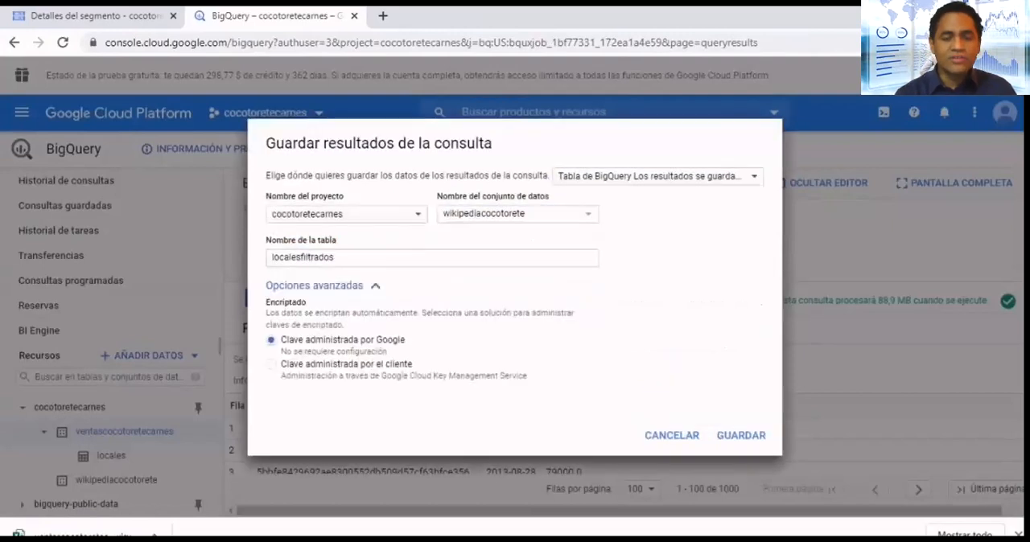
{"action": "left_click", "coordinate": [528, 214]}
{"action": "left_click", "coordinate": [497, 240]}
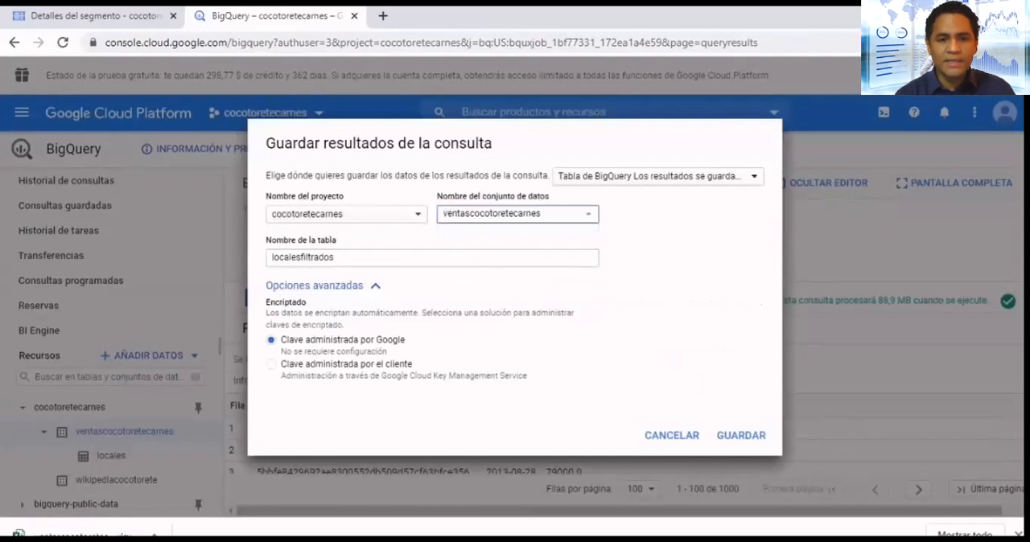
{"action": "left_click", "coordinate": [740, 435]}
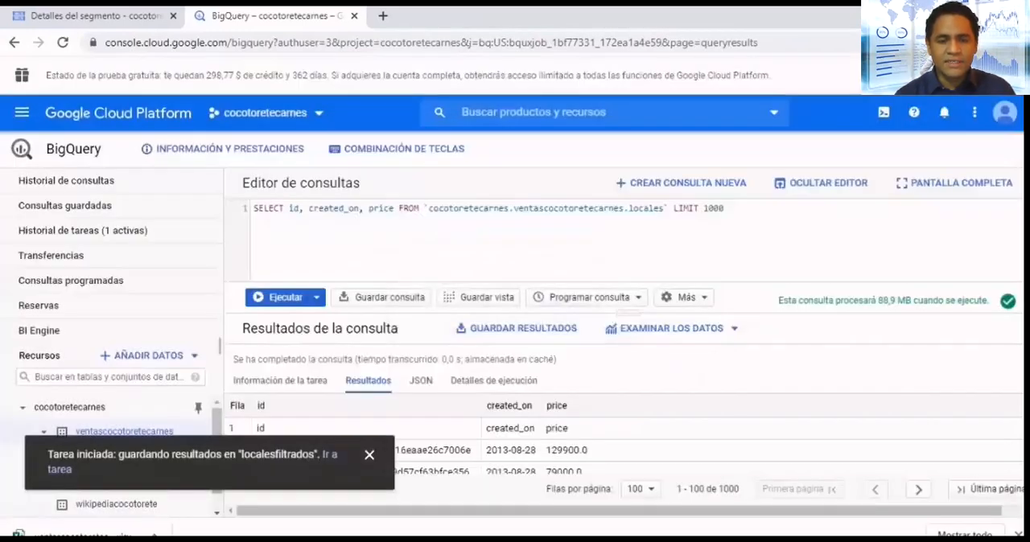
{"action": "left_click", "coordinate": [370, 455]}
{"action": "left_click", "coordinate": [128, 480]}
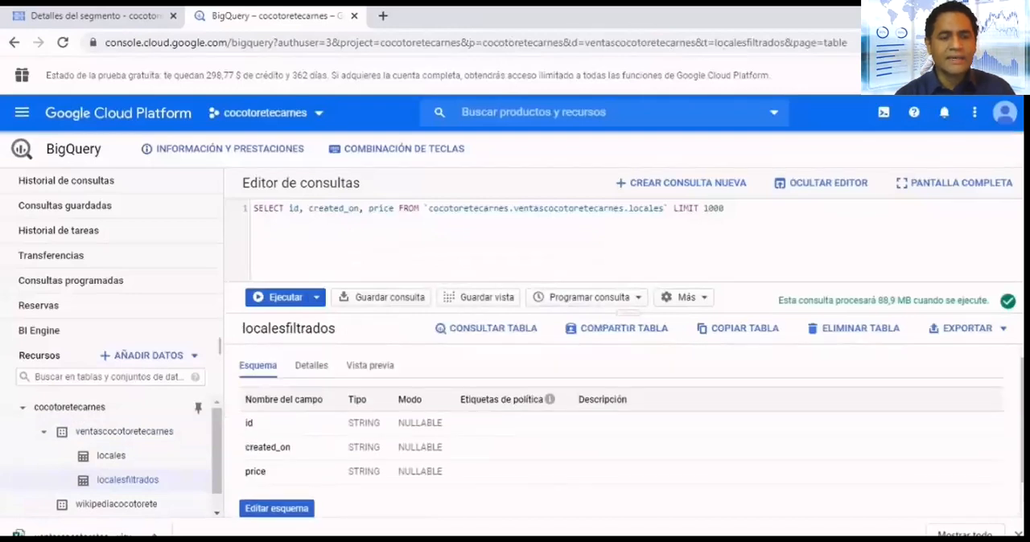
- Switch to Cloud Storage to view the details of ventascocotoretecarnes2.csv in its bucket, and return to the project dashboard
{"action": "left_click", "coordinate": [97, 16]}
{"action": "left_click", "coordinate": [70, 189]}
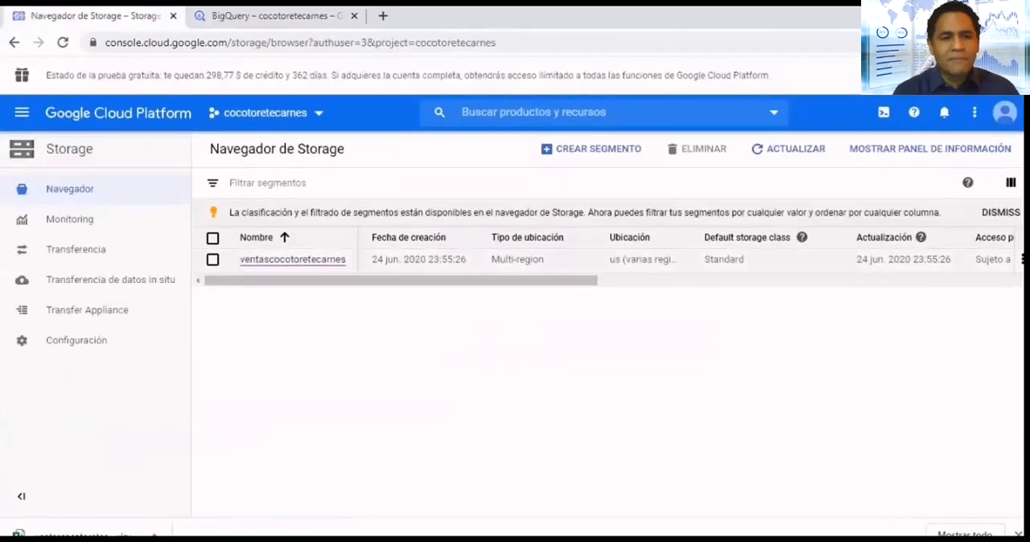
{"action": "left_click", "coordinate": [292, 258]}
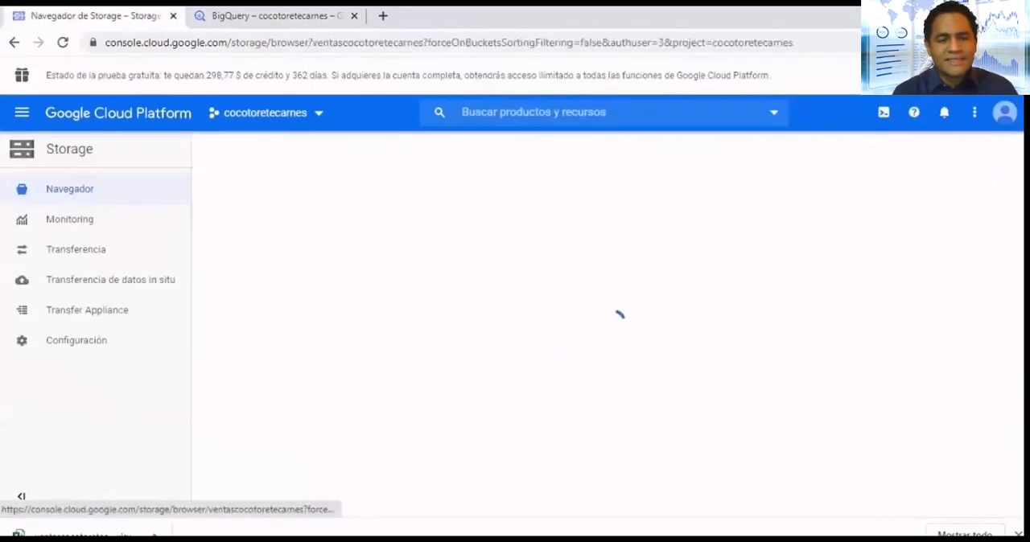
{"action": "left_click", "coordinate": [309, 428]}
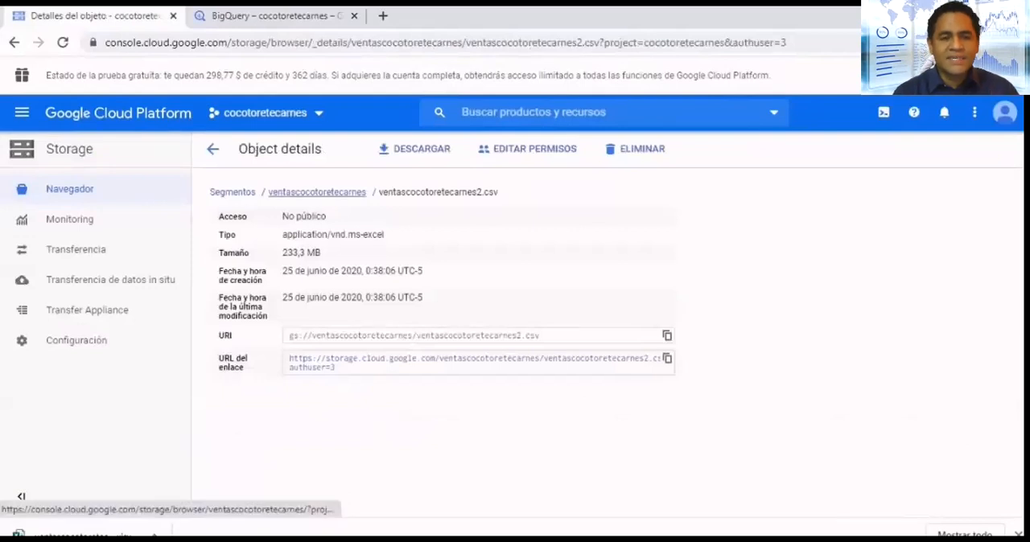
{"action": "left_click", "coordinate": [317, 192]}
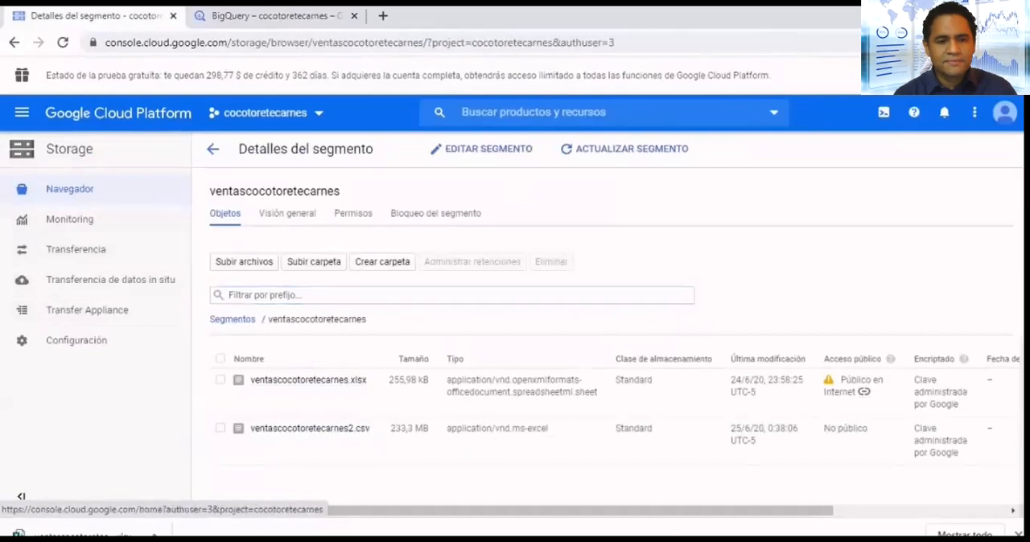
{"action": "left_click", "coordinate": [118, 114]}
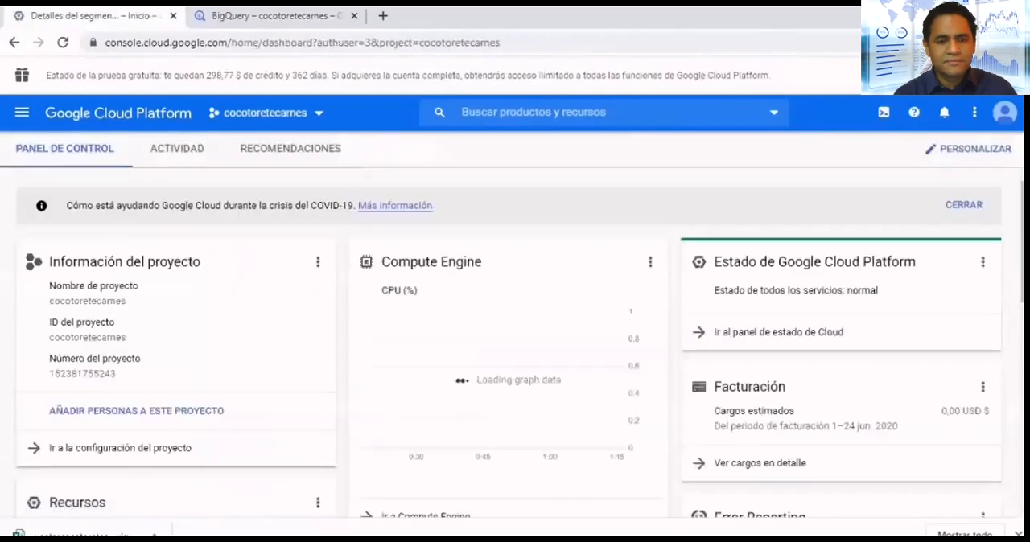
{"action": "scroll", "coordinate": [515, 338], "scroll_direction": "down", "scroll_amount": 2}
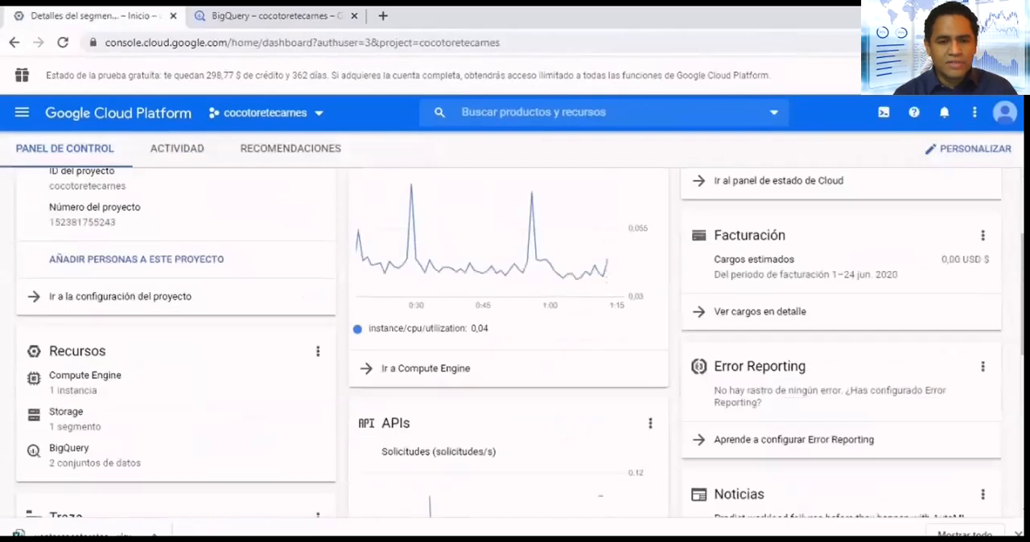
{"action": "left_click", "coordinate": [68, 451]}
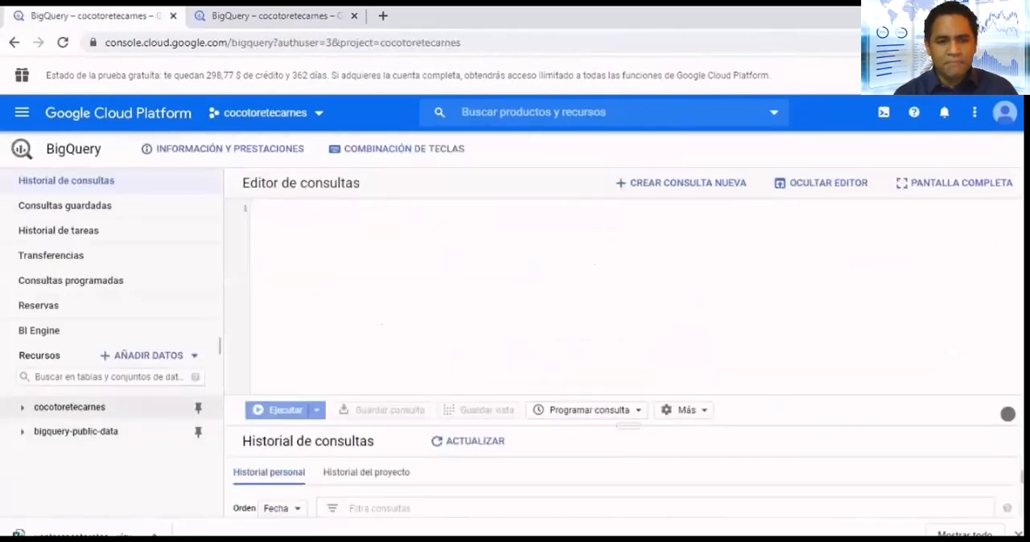
{"action": "left_click", "coordinate": [23, 407]}
{"action": "left_click", "coordinate": [23, 408]}
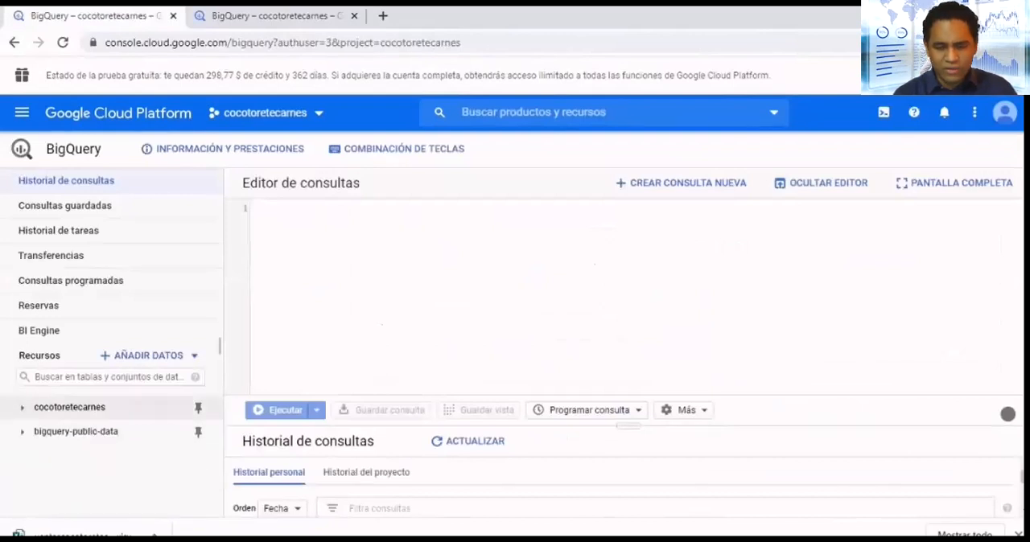
{"action": "left_click", "coordinate": [13, 43]}
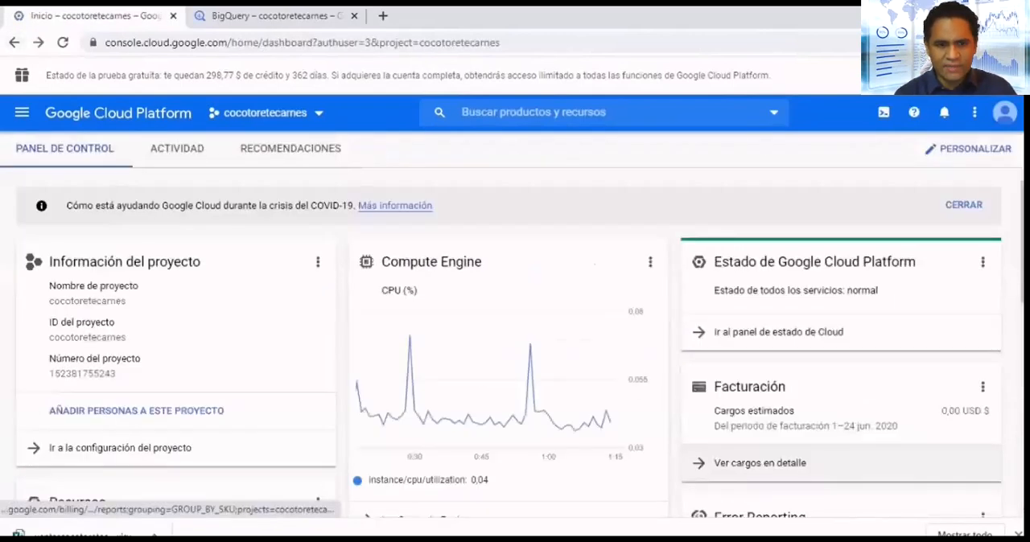
- Open the detailed charges report from the dashboard and examine the costs per SKU through the last page of the table
{"action": "left_click", "coordinate": [729, 463]}
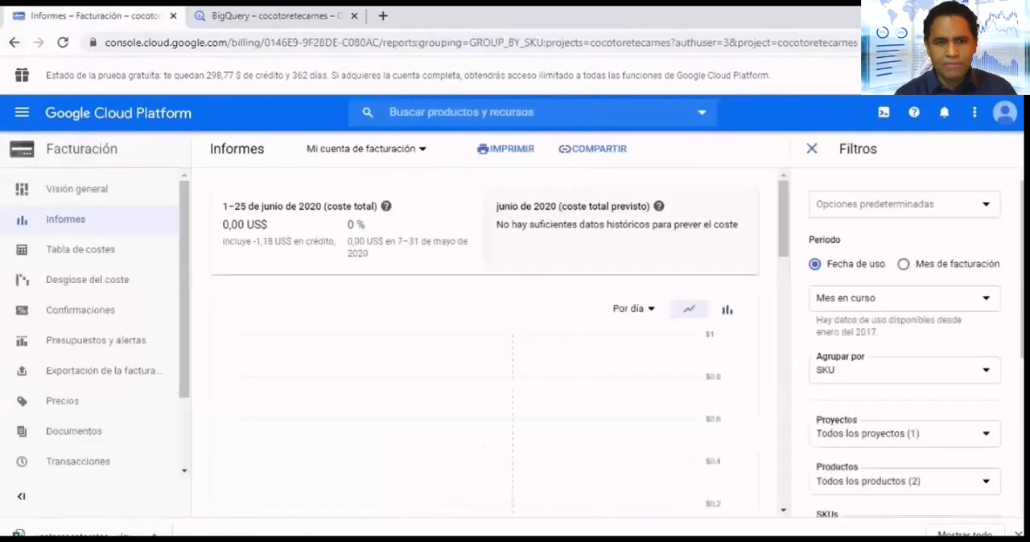
{"action": "scroll", "coordinate": [729, 464], "scroll_direction": "down", "scroll_amount": 4}
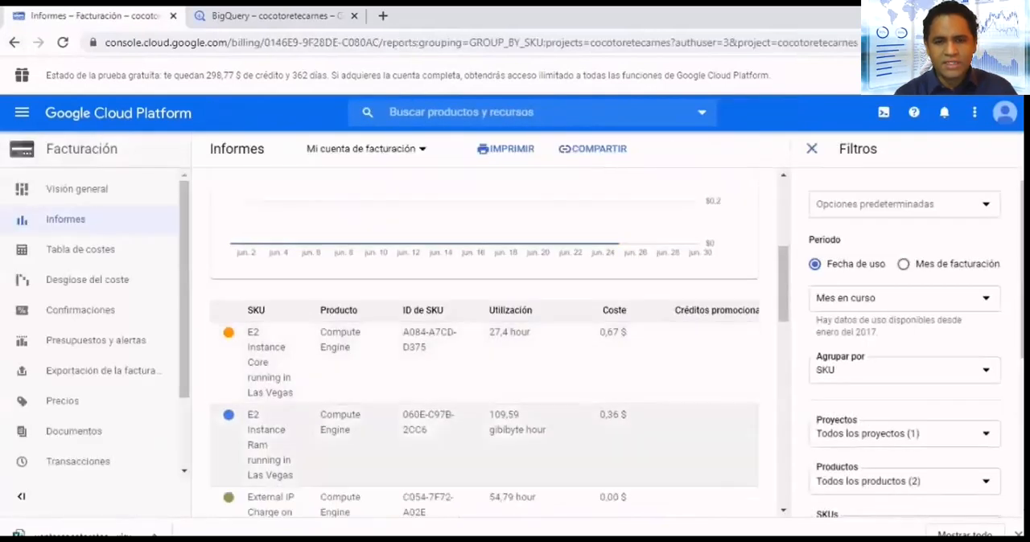
{"action": "scroll", "coordinate": [483, 362], "scroll_direction": "down", "scroll_amount": 2}
{"action": "scroll", "coordinate": [483, 338], "scroll_direction": "down", "scroll_amount": 5}
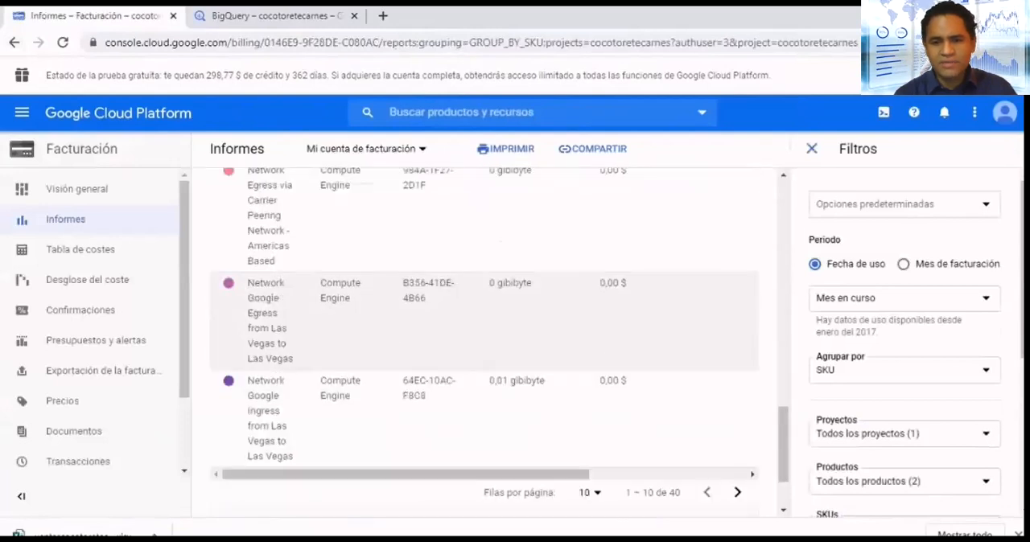
{"action": "scroll", "coordinate": [483, 487], "scroll_direction": "up", "scroll_amount": 10}
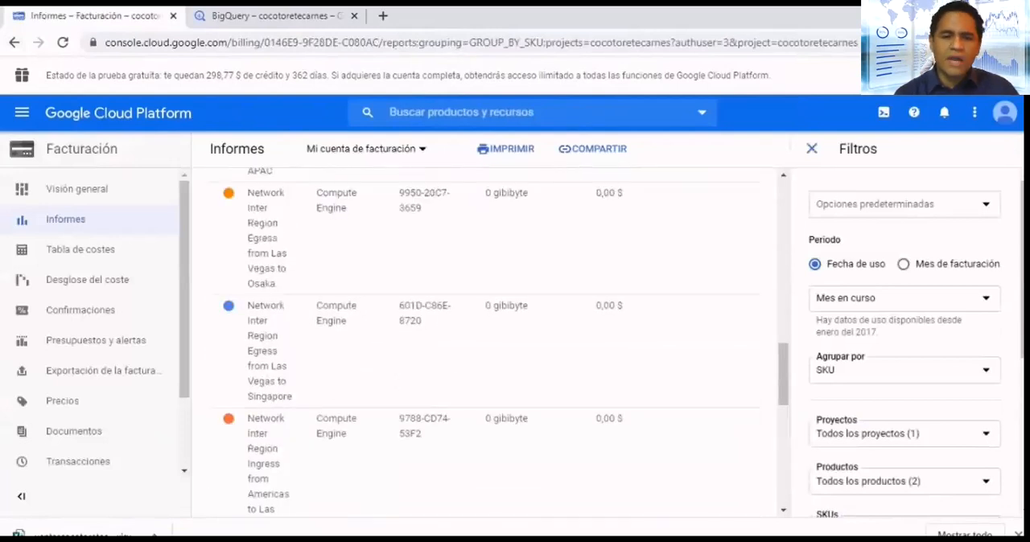
{"action": "scroll", "coordinate": [483, 487], "scroll_direction": "down", "scroll_amount": 7}
{"action": "scroll", "coordinate": [482, 338], "scroll_direction": "down", "scroll_amount": 6}
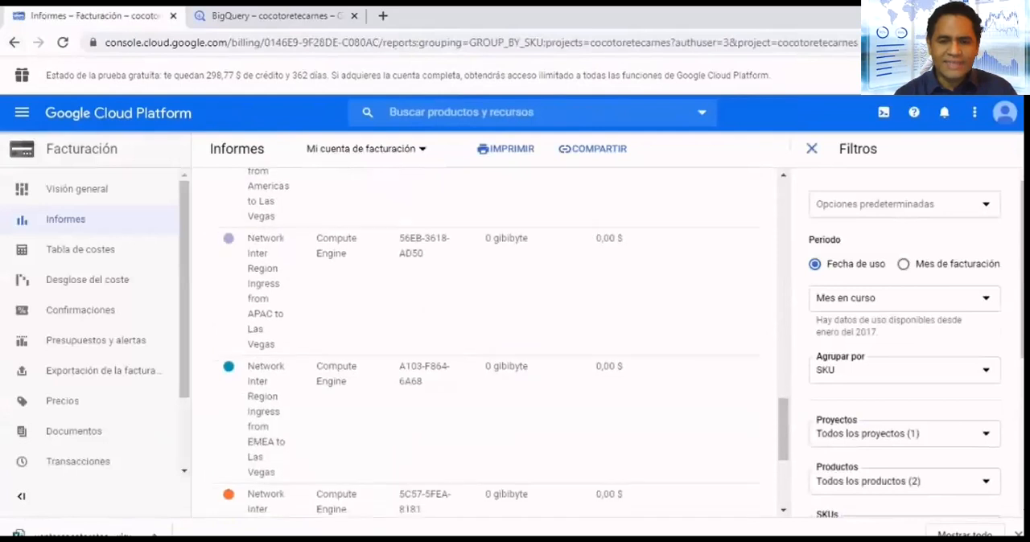
{"action": "scroll", "coordinate": [482, 338], "scroll_direction": "up", "scroll_amount": 10}
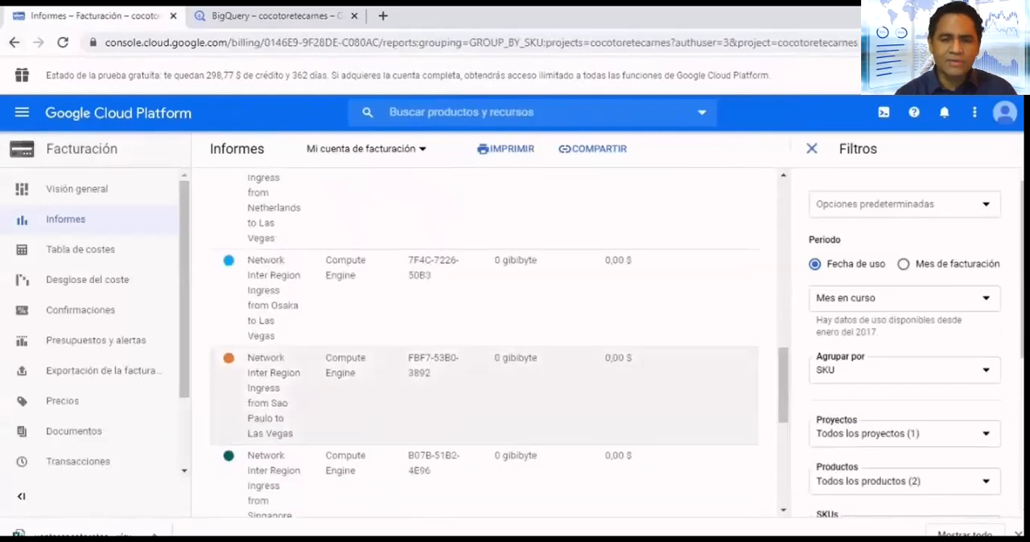
{"action": "scroll", "coordinate": [482, 338], "scroll_direction": "down", "scroll_amount": 9}
{"action": "scroll", "coordinate": [483, 338], "scroll_direction": "down", "scroll_amount": 1}
{"action": "scroll", "coordinate": [482, 338], "scroll_direction": "up", "scroll_amount": 6}
{"action": "scroll", "coordinate": [483, 386], "scroll_direction": "down", "scroll_amount": 5}
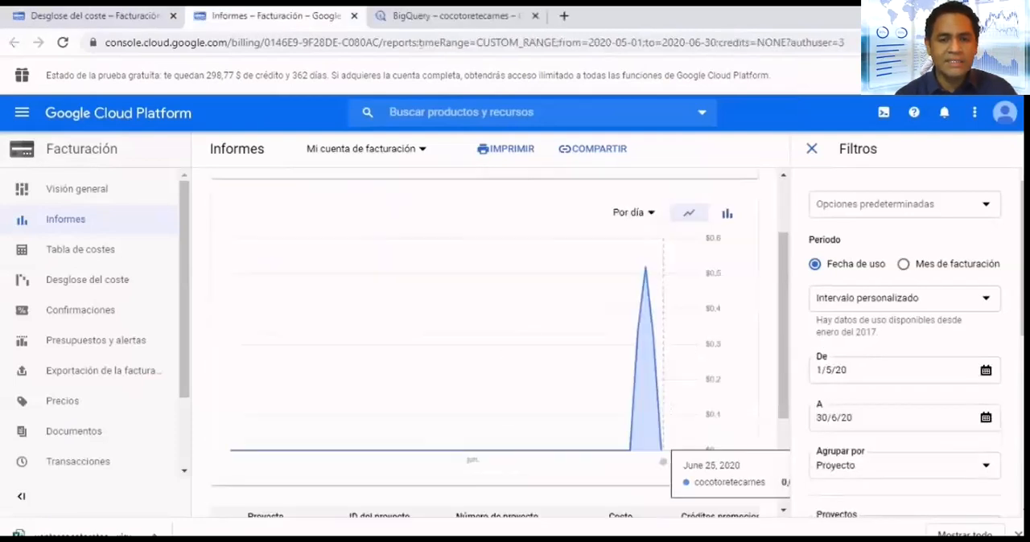
- Group the custom-range cost report from 1/5/20 to 30/6/20 by Producto and review the cost of each product
{"action": "scroll", "coordinate": [483, 338], "scroll_direction": "down", "scroll_amount": 1}
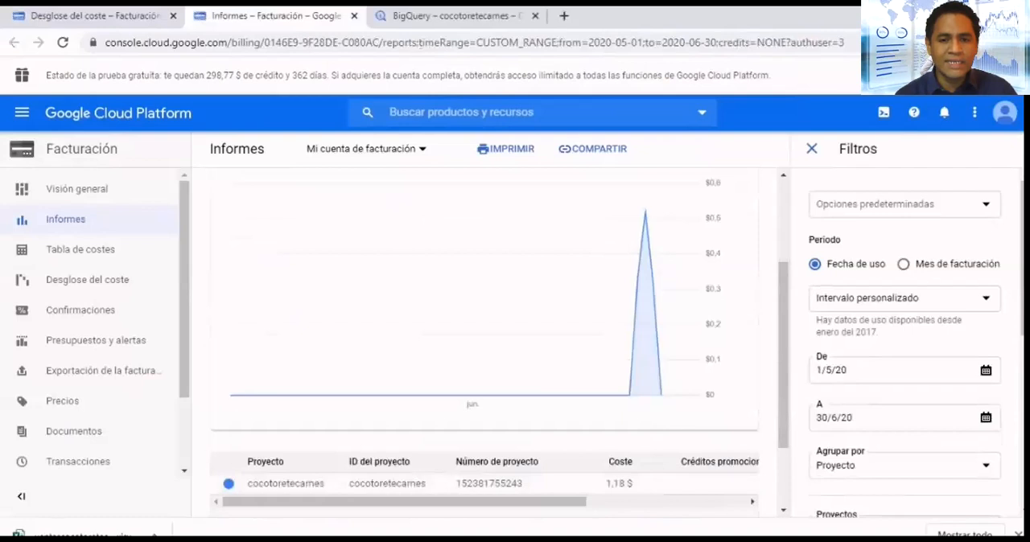
{"action": "scroll", "coordinate": [904, 322], "scroll_direction": "down", "scroll_amount": 1}
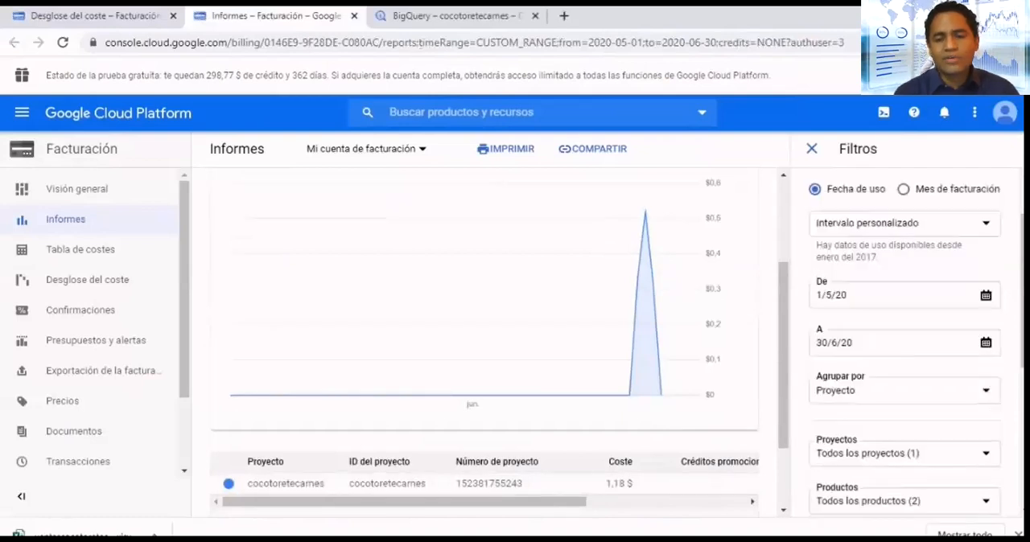
{"action": "left_click", "coordinate": [905, 390]}
{"action": "left_click", "coordinate": [826, 293]}
{"action": "scroll", "coordinate": [482, 338], "scroll_direction": "down", "scroll_amount": 3}
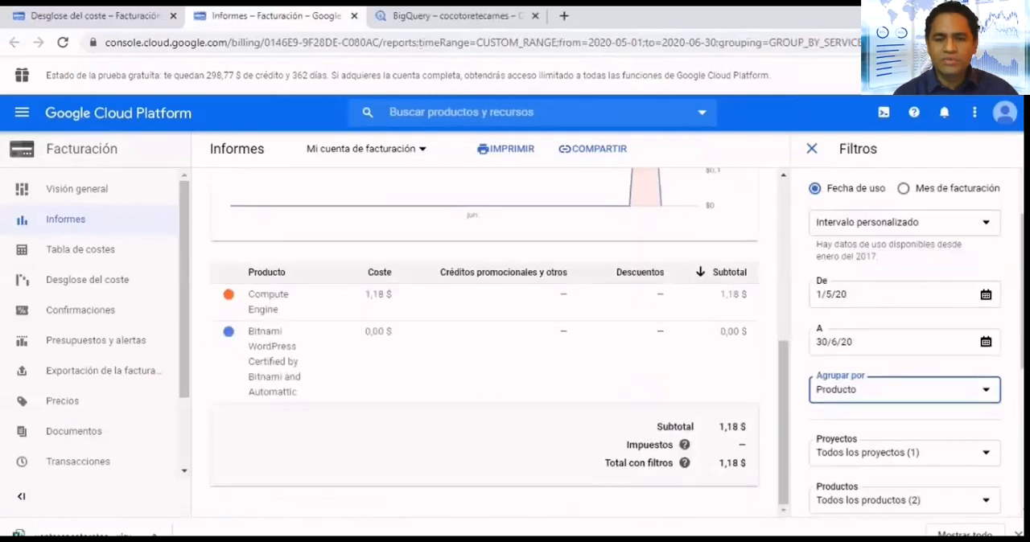
{"action": "scroll", "coordinate": [904, 338], "scroll_direction": "up", "scroll_amount": 1}
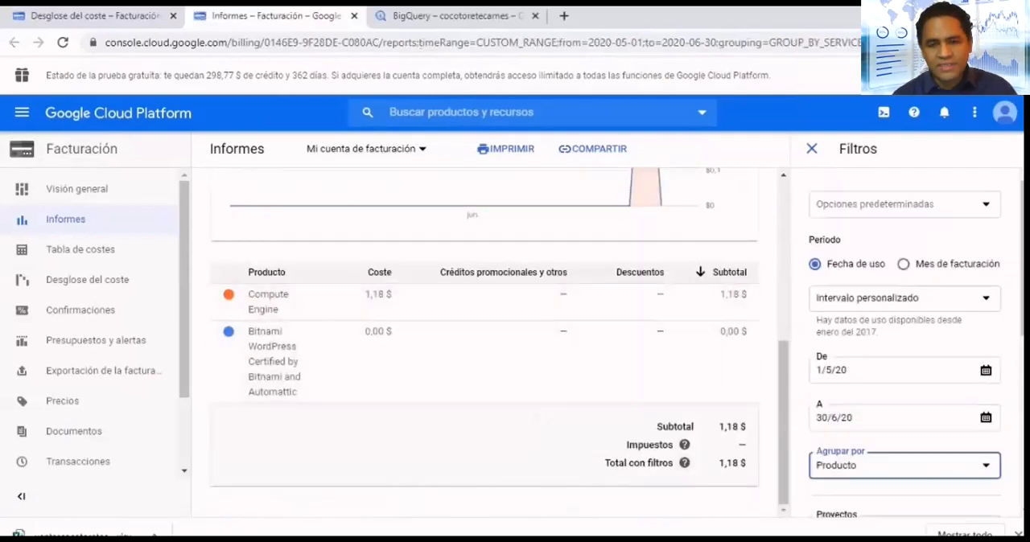
- Group the cost report by Proyecto and check which projects the project filter offers
{"action": "left_click", "coordinate": [905, 466]}
{"action": "left_click", "coordinate": [837, 370]}
{"action": "scroll", "coordinate": [904, 362], "scroll_direction": "down", "scroll_amount": 3}
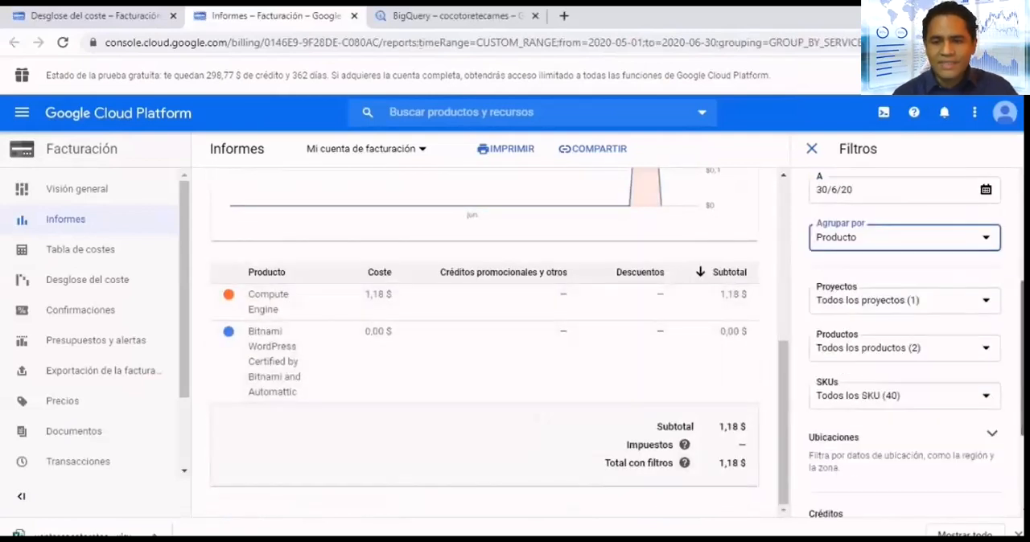
{"action": "left_click", "coordinate": [904, 301]}
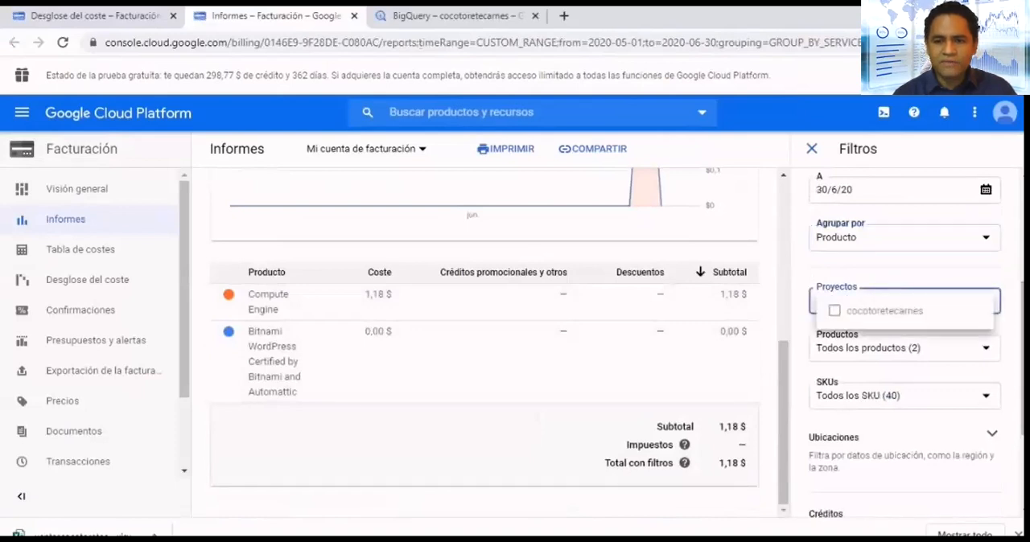
{"action": "left_click", "coordinate": [904, 237]}
{"action": "left_click", "coordinate": [904, 237]}
{"action": "left_click", "coordinate": [845, 247]}
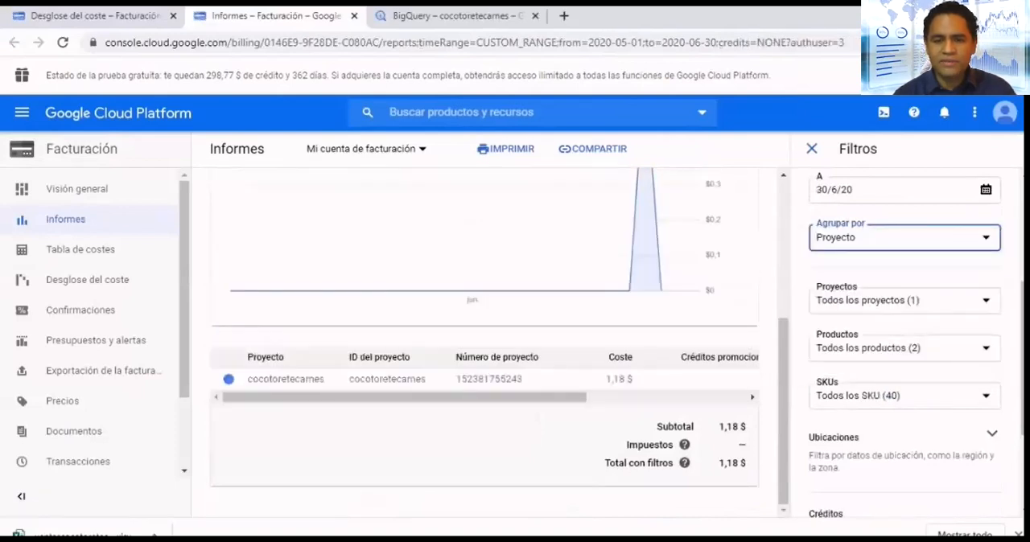
{"action": "left_click", "coordinate": [904, 301]}
{"action": "left_click", "coordinate": [905, 270]}
{"action": "scroll", "coordinate": [904, 342], "scroll_direction": "up", "scroll_amount": 3}
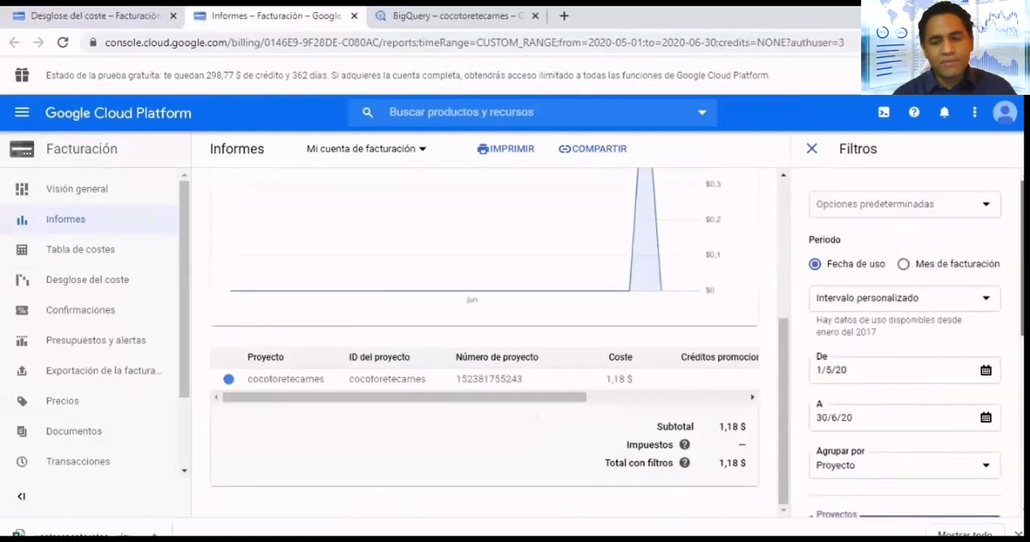
- Return to BigQuery and start a new query on the crime table of the austin_crime dataset in bigquery-public-data
{"action": "left_click", "coordinate": [448, 16]}
{"action": "left_click", "coordinate": [681, 183]}
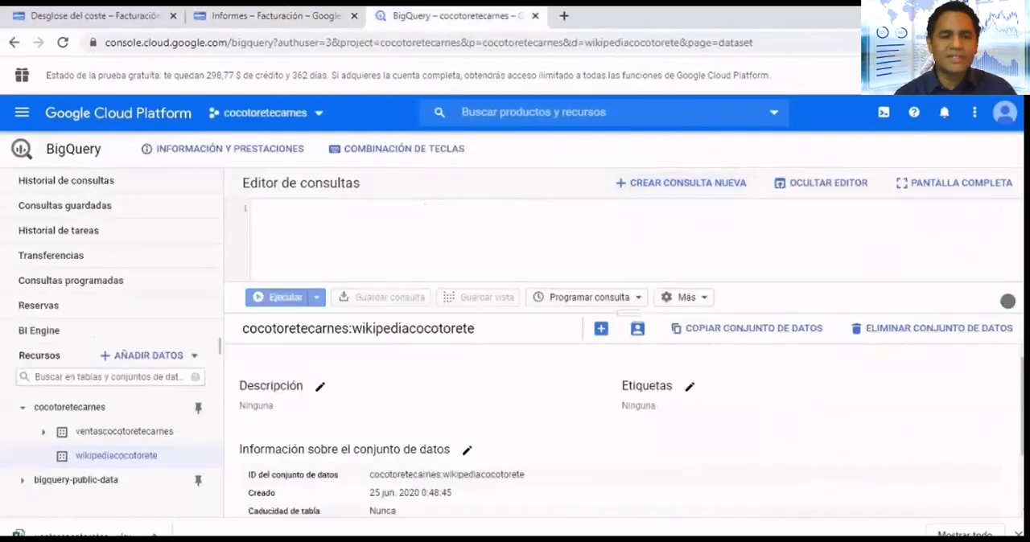
{"action": "scroll", "coordinate": [104, 451], "scroll_direction": "down", "scroll_amount": 2}
{"action": "scroll", "coordinate": [105, 476], "scroll_direction": "up", "scroll_amount": 1}
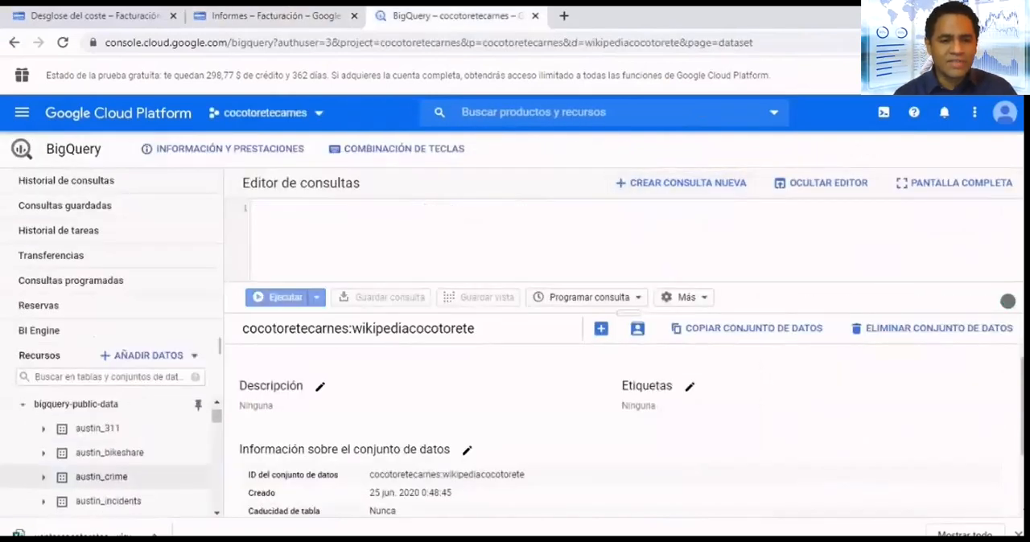
{"action": "left_click", "coordinate": [43, 477]}
{"action": "left_click", "coordinate": [108, 502]}
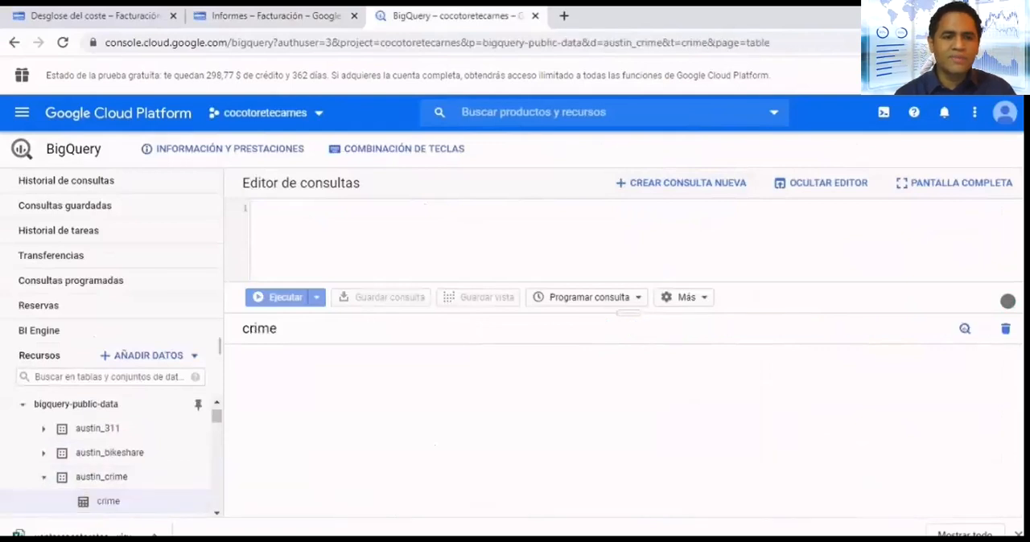
{"action": "left_click", "coordinate": [617, 328]}
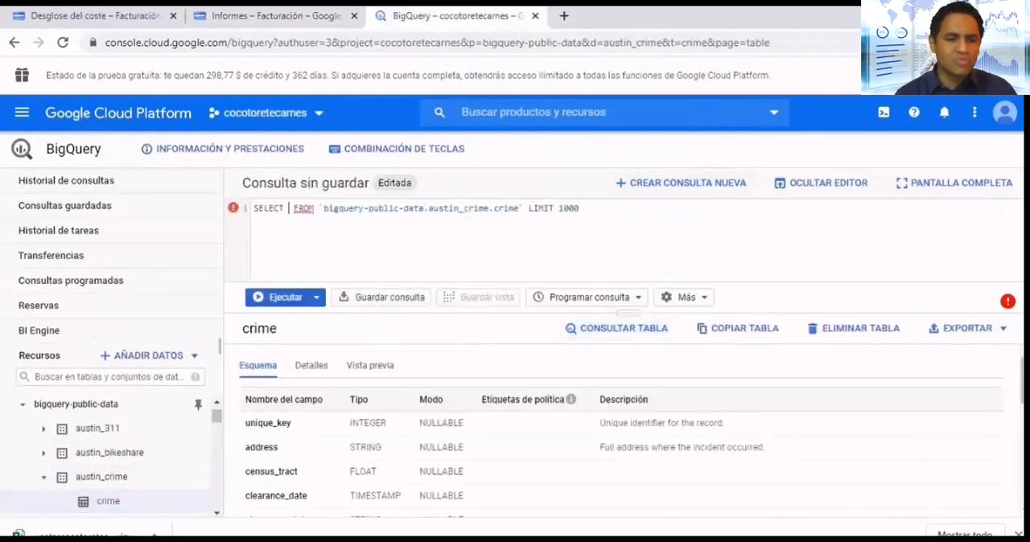
- Make the query select COUNT(clearance_status) with the alias estado, followed by the primary_type field
{"action": "scroll", "coordinate": [278, 445], "scroll_direction": "down", "scroll_amount": 1}
{"action": "left_click", "coordinate": [277, 445]}
{"action": "scroll", "coordinate": [277, 445], "scroll_direction": "down", "scroll_amount": 2}
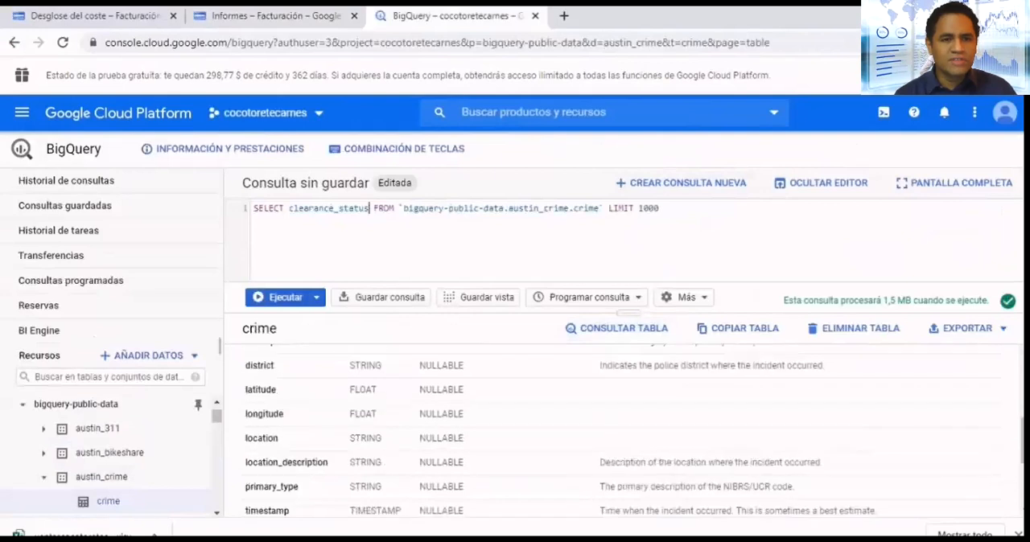
{"action": "left_click", "coordinate": [272, 487]}
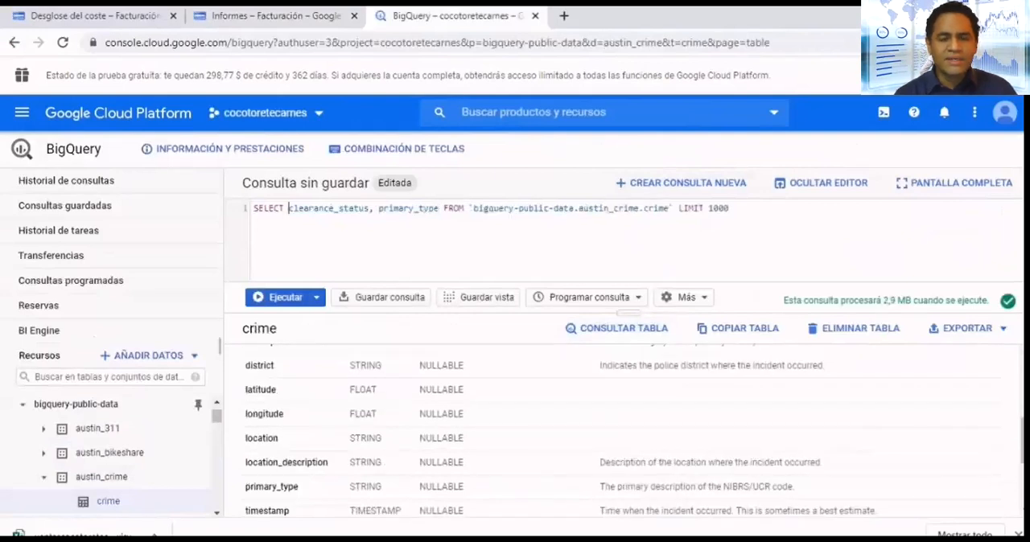
{"action": "type", "text": "COUNT("}
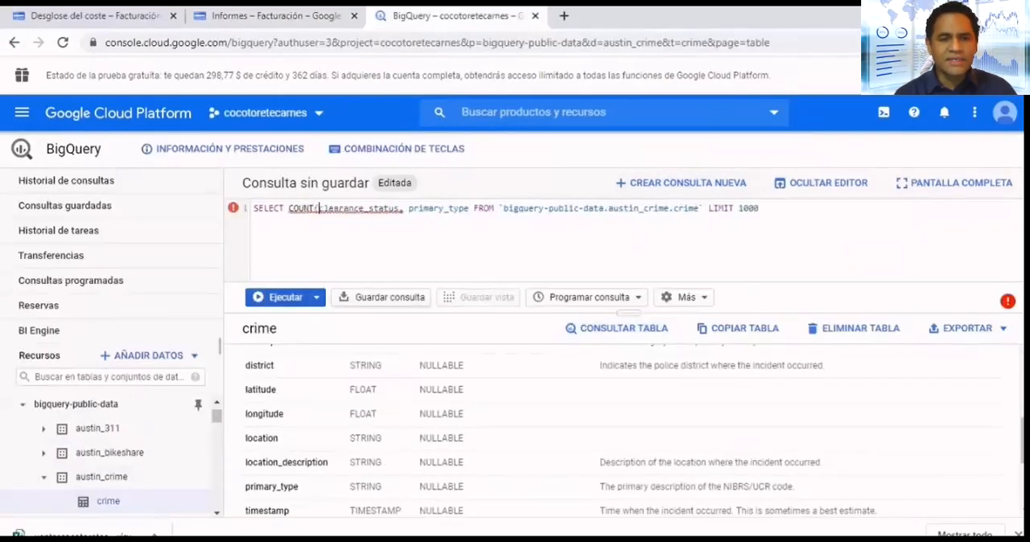
{"action": "type", "text": ") estado"}
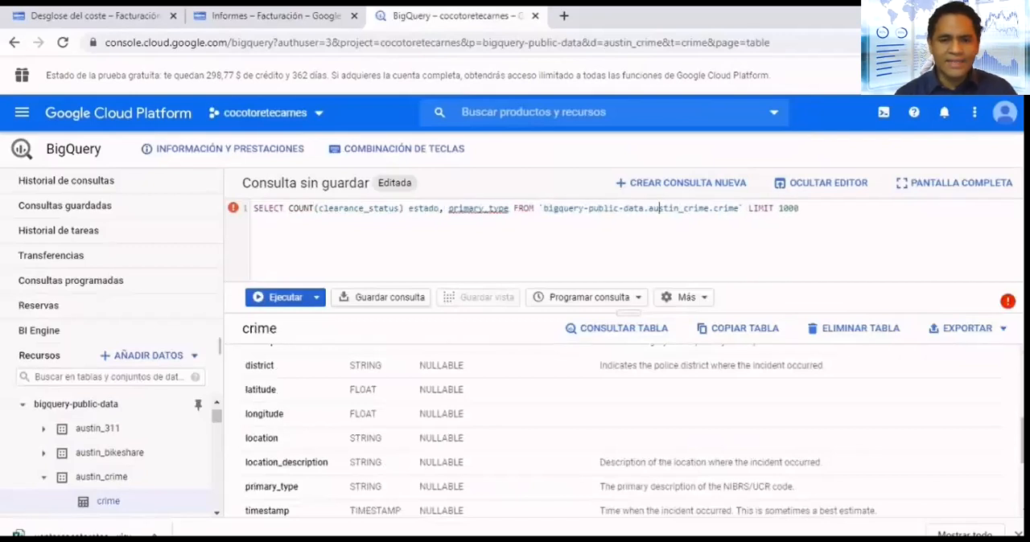
{"action": "type", "text": " GOUP"}
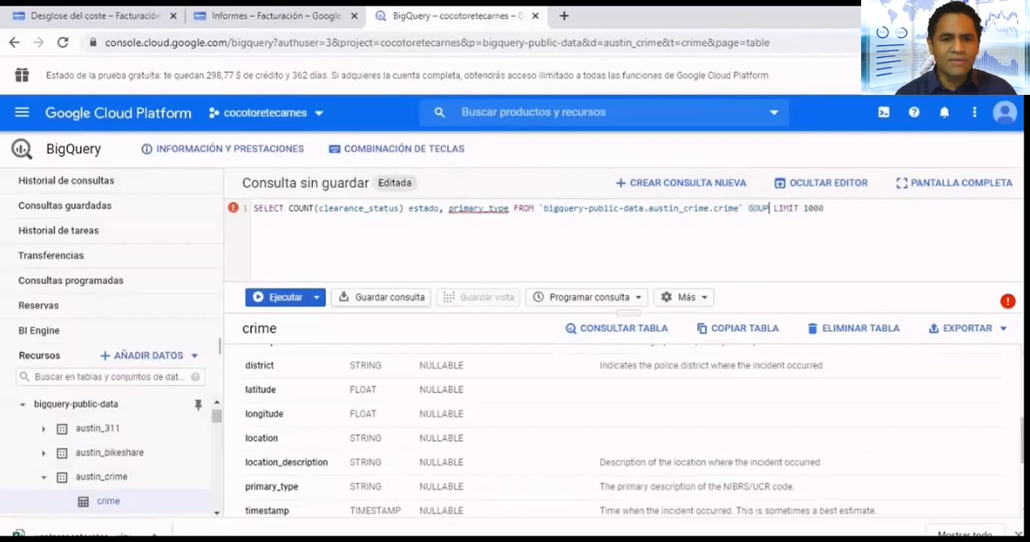
- Add GROUP BY primary_type and ORDER BY estado DESC to the query before LIMIT 1000
{"action": "key", "text": "BackSpace"}
{"action": "key", "text": "BackSpace"}
{"action": "key", "text": "BackSpace"}
{"action": "type", "text": "ROUP BY"}
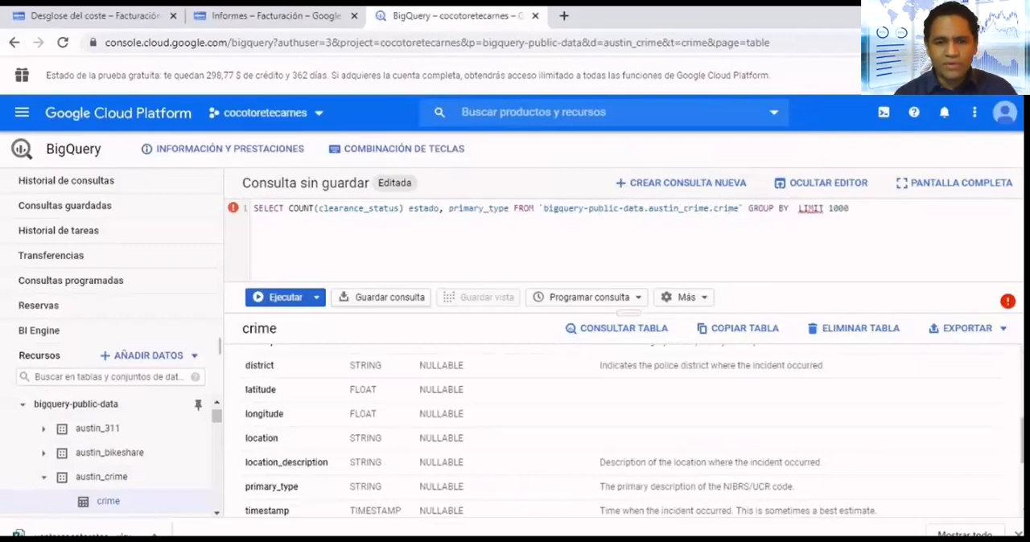
{"action": "type", "text": " primary_type"}
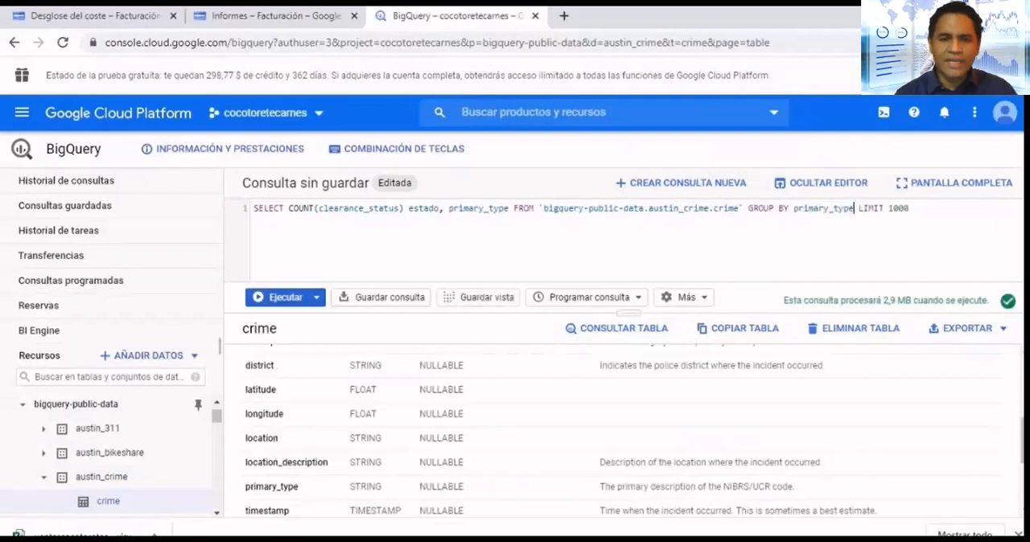
{"action": "type", "text": " ORDE "}
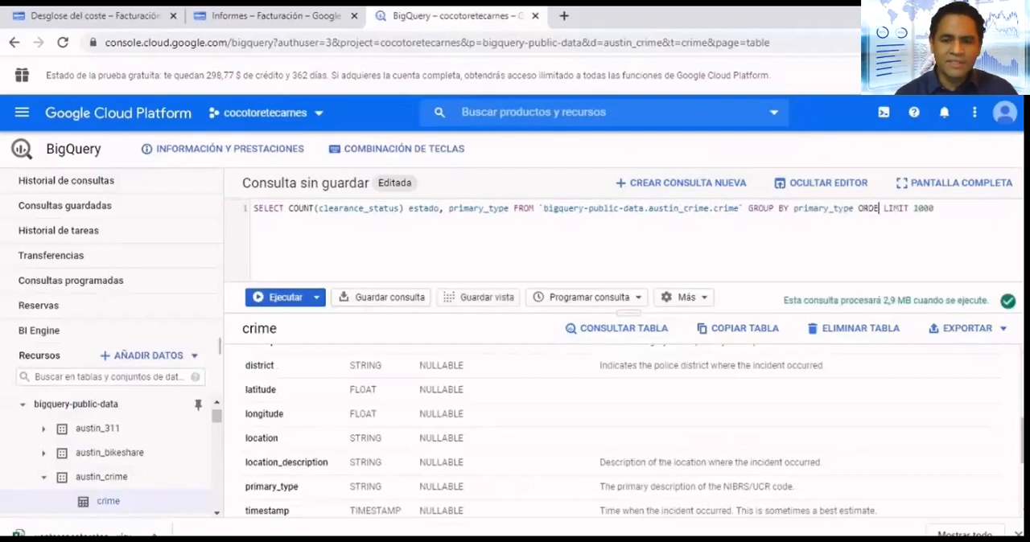
{"action": "type", "text": "R BY "}
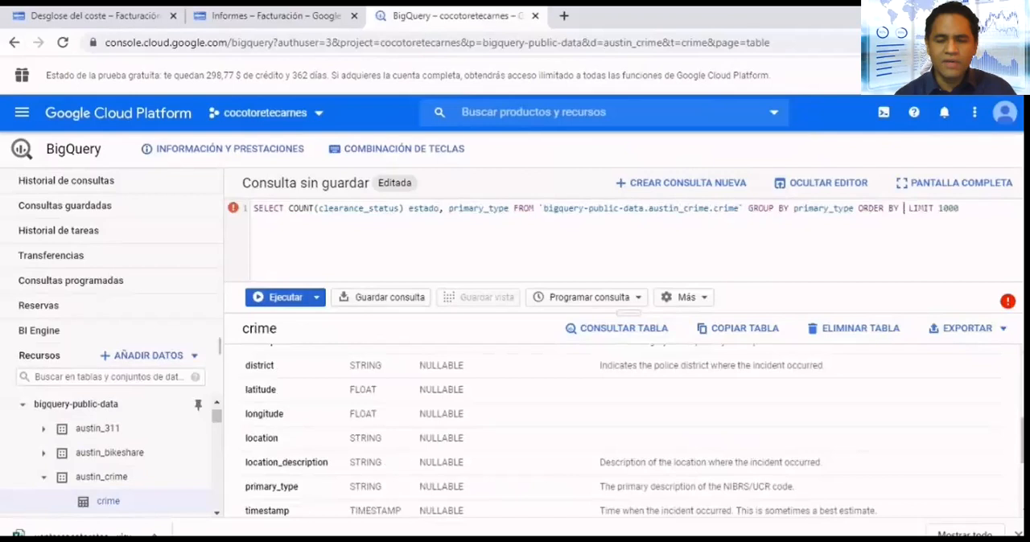
{"action": "type", "text": "estado DESC"}
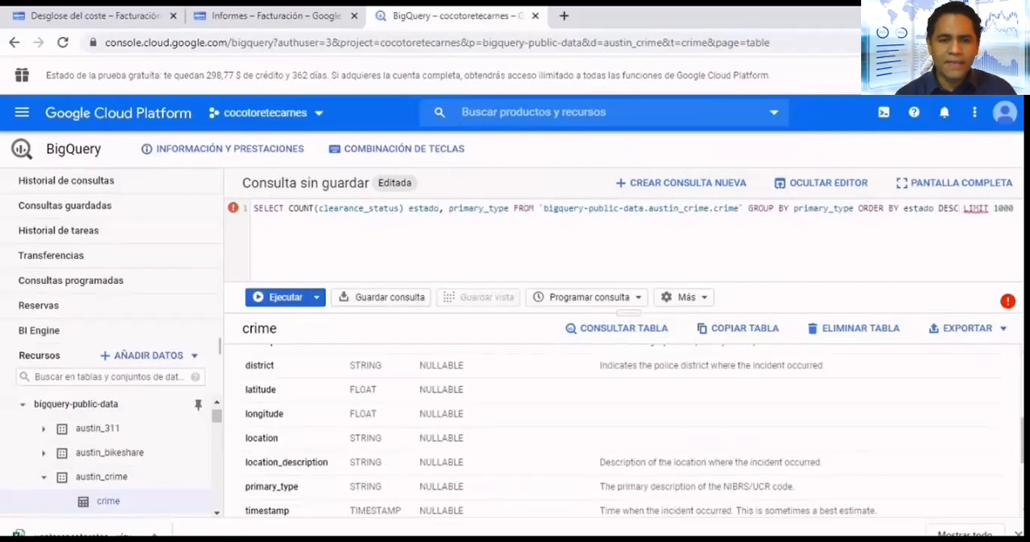
- Apply automatic formatting to the SQL query and look over its clauses
{"action": "left_click", "coordinate": [684, 297]}
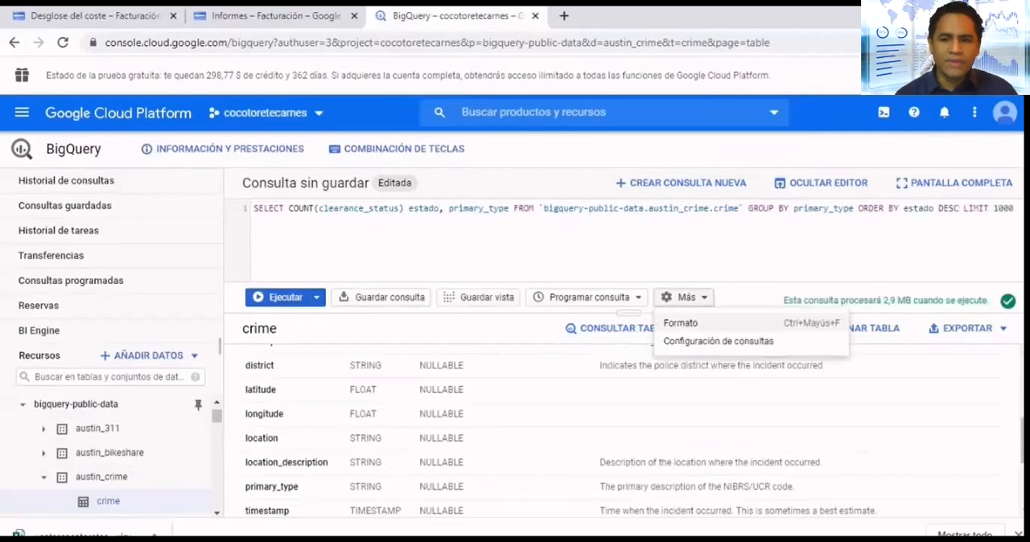
{"action": "left_click", "coordinate": [681, 322]}
{"action": "scroll", "coordinate": [636, 241], "scroll_direction": "down", "scroll_amount": 1}
{"action": "scroll", "coordinate": [362, 241], "scroll_direction": "up", "scroll_amount": 1}
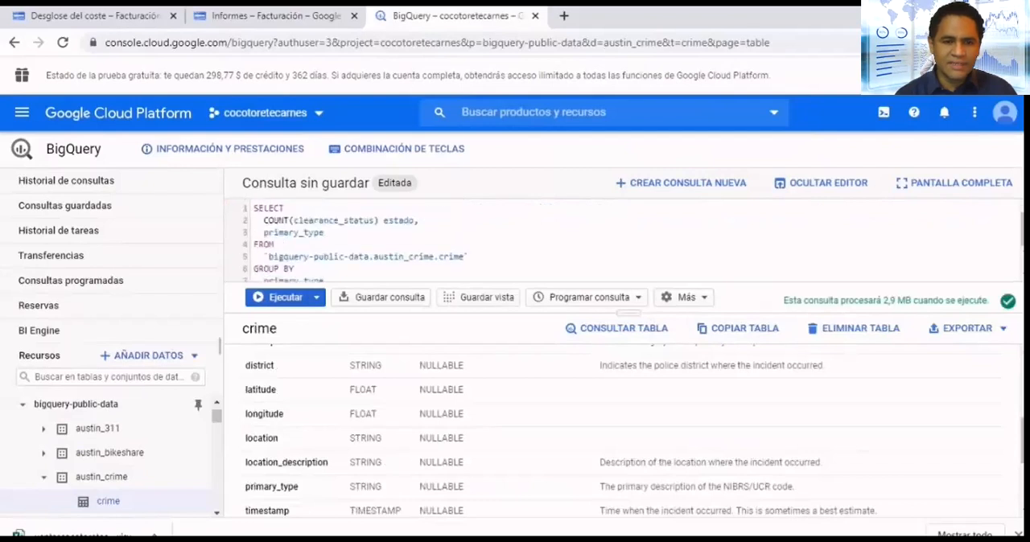
- Run the crime query and view its results as a table and as JSON
{"action": "key", "text": "ctrl+Return"}
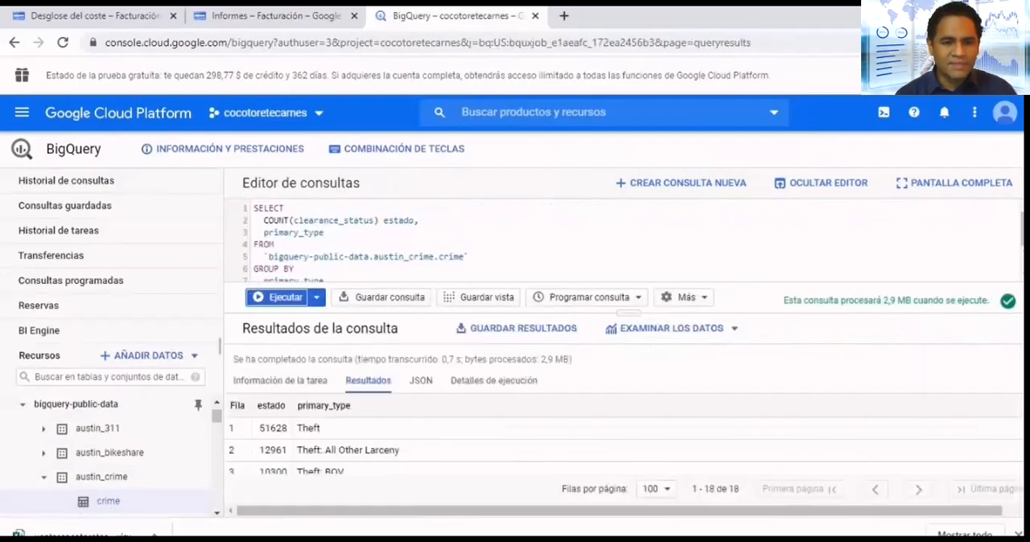
{"action": "scroll", "coordinate": [563, 447], "scroll_direction": "down", "scroll_amount": 3}
{"action": "scroll", "coordinate": [564, 447], "scroll_direction": "up", "scroll_amount": 3}
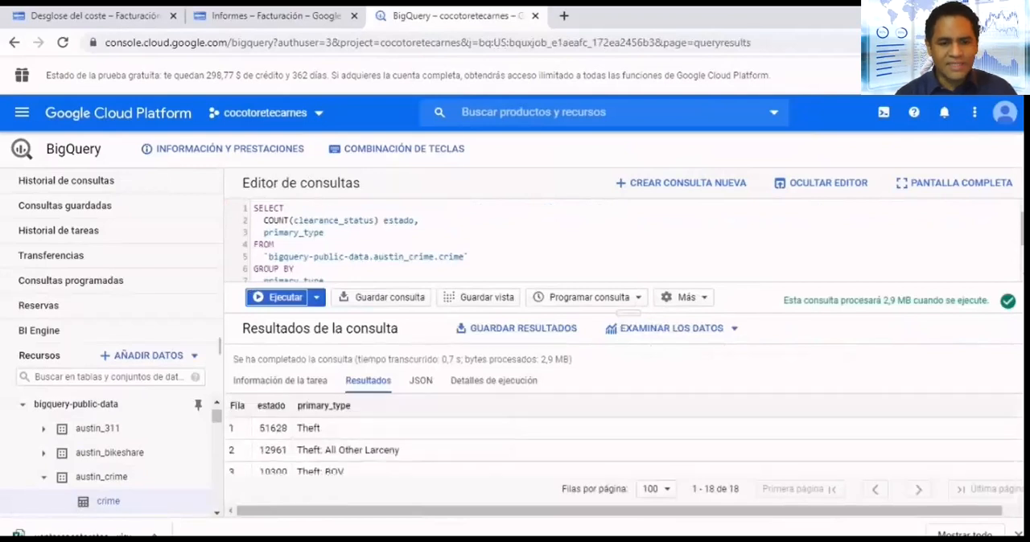
{"action": "left_click", "coordinate": [421, 381]}
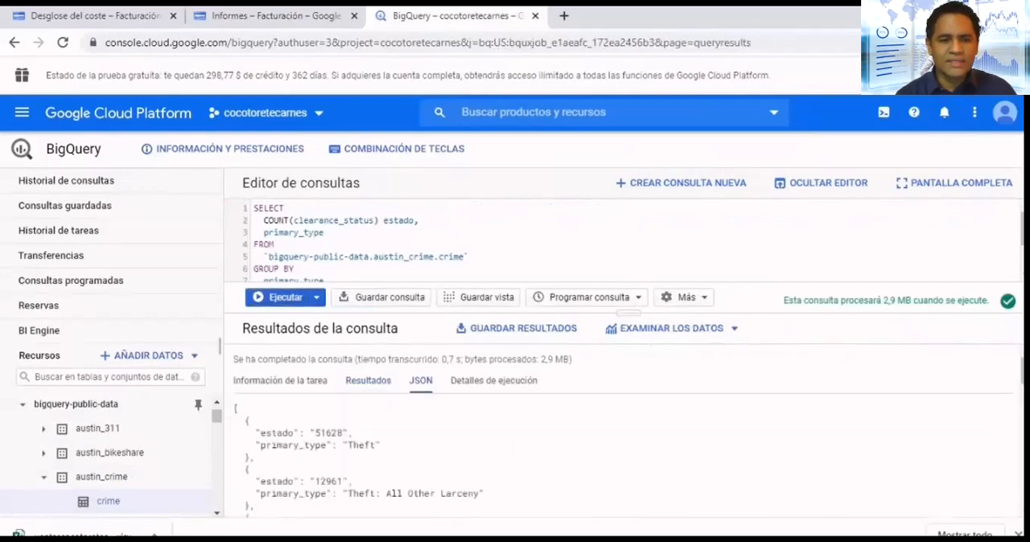
- Examine the query's execution details, including elapsed time, shuffled bytes and the timings of each stage
{"action": "left_click", "coordinate": [527, 380]}
{"action": "scroll", "coordinate": [619, 434], "scroll_direction": "down", "scroll_amount": 1}
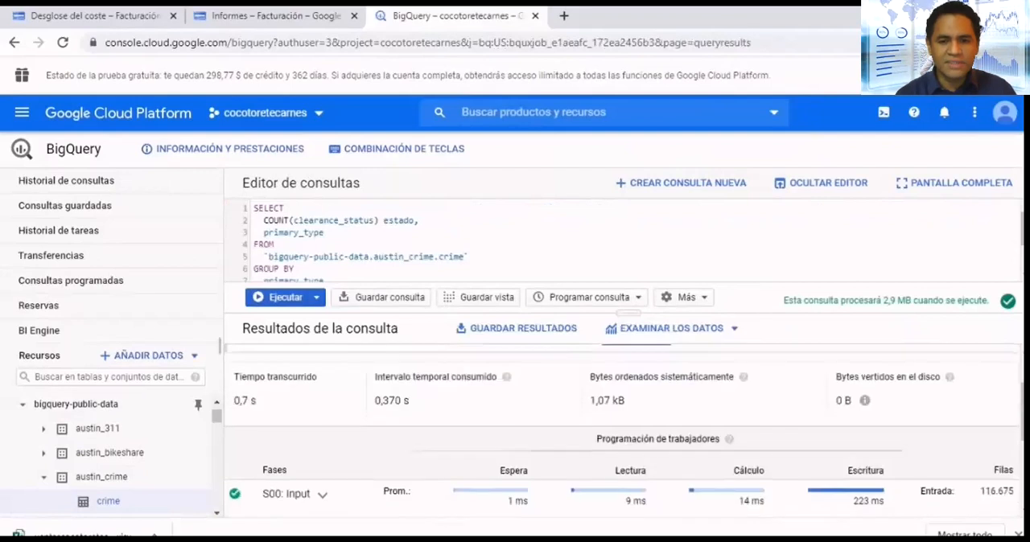
{"action": "scroll", "coordinate": [619, 435], "scroll_direction": "down", "scroll_amount": 3}
{"action": "scroll", "coordinate": [619, 434], "scroll_direction": "up", "scroll_amount": 3}
{"action": "scroll", "coordinate": [619, 434], "scroll_direction": "down", "scroll_amount": 2}
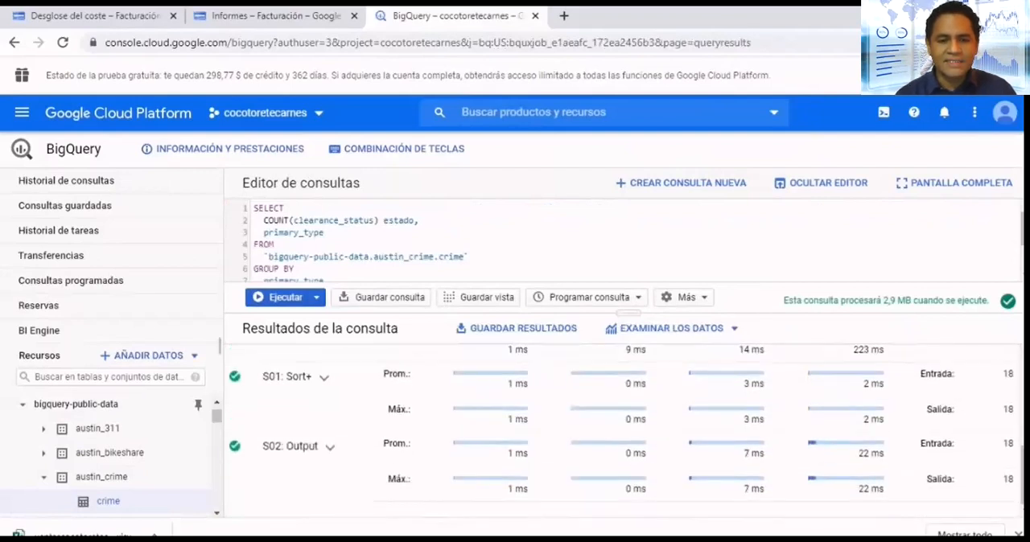
{"action": "scroll", "coordinate": [620, 426], "scroll_direction": "up", "scroll_amount": 2}
{"action": "scroll", "coordinate": [620, 426], "scroll_direction": "up", "scroll_amount": 2}
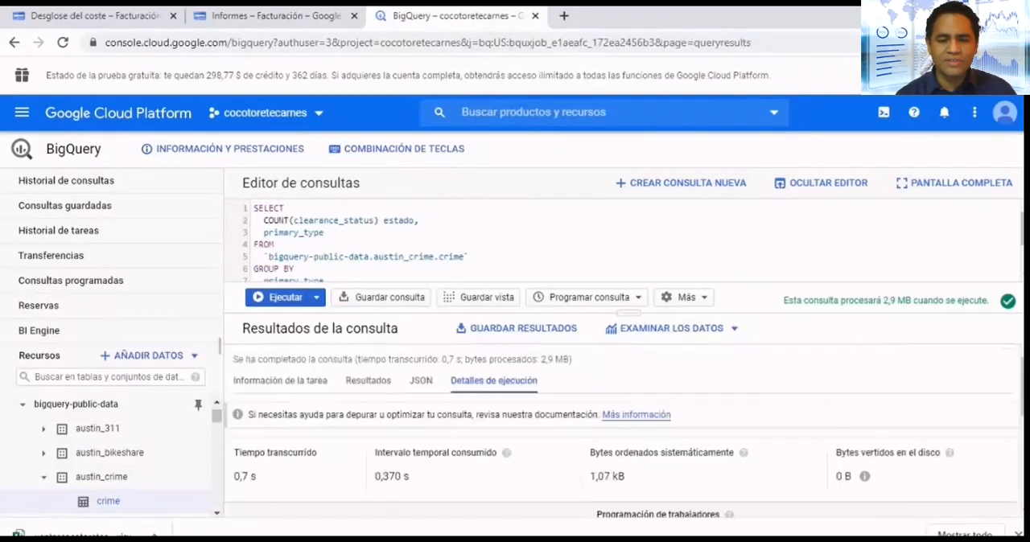
- Save the query under its suggested name with project visibility, so project members can edit it
{"action": "left_click", "coordinate": [317, 296]}
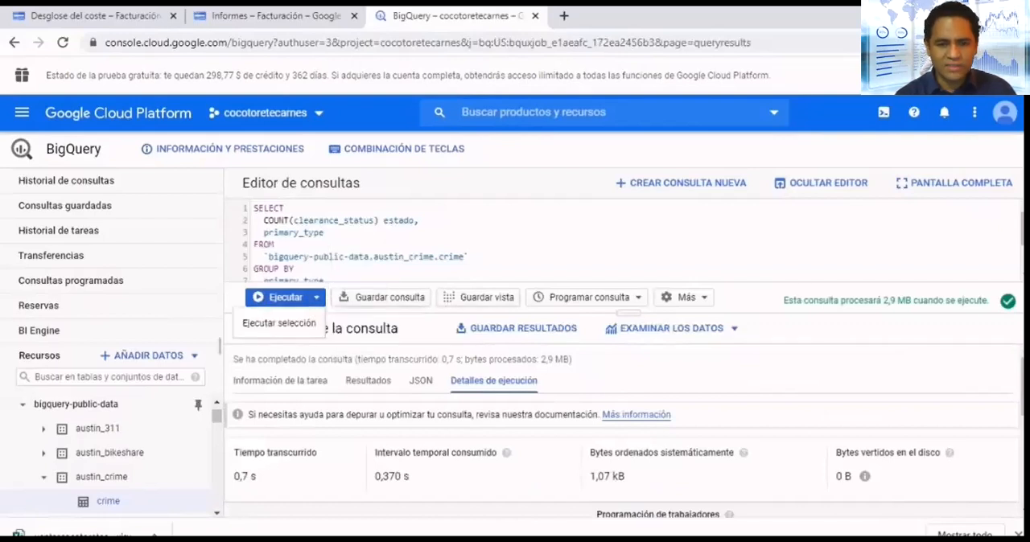
{"action": "left_click", "coordinate": [381, 297]}
{"action": "left_click", "coordinate": [505, 301]}
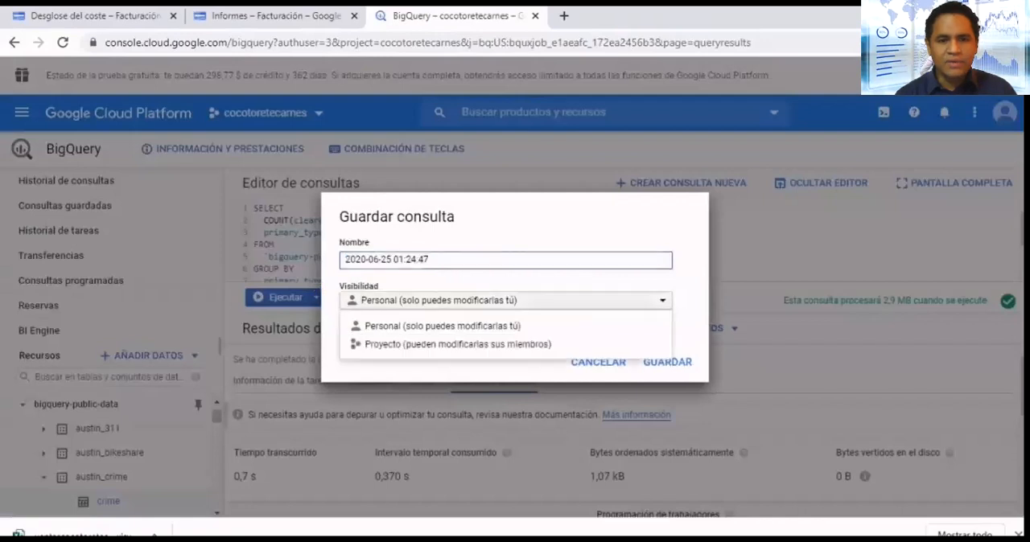
{"action": "left_click", "coordinate": [457, 343]}
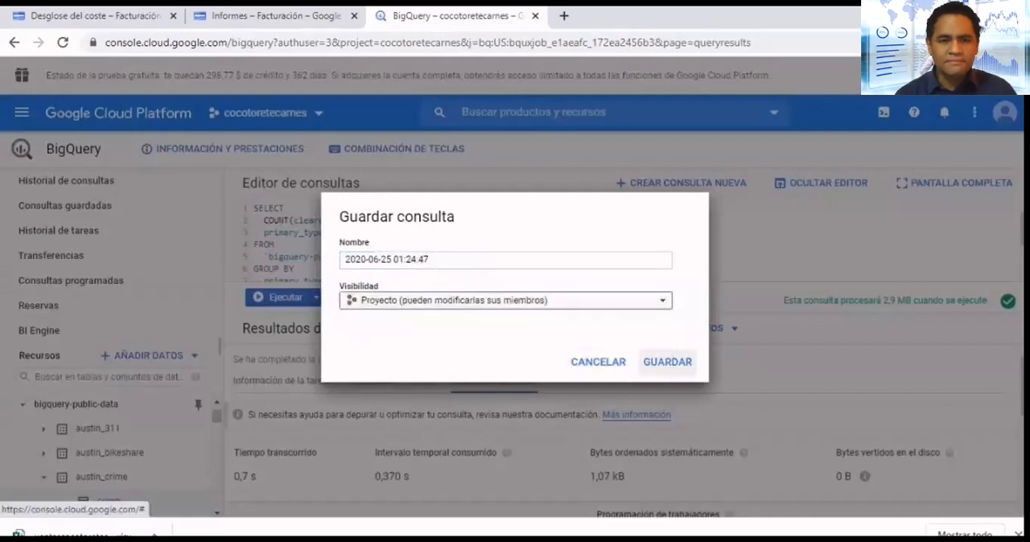
{"action": "left_click", "coordinate": [667, 362]}
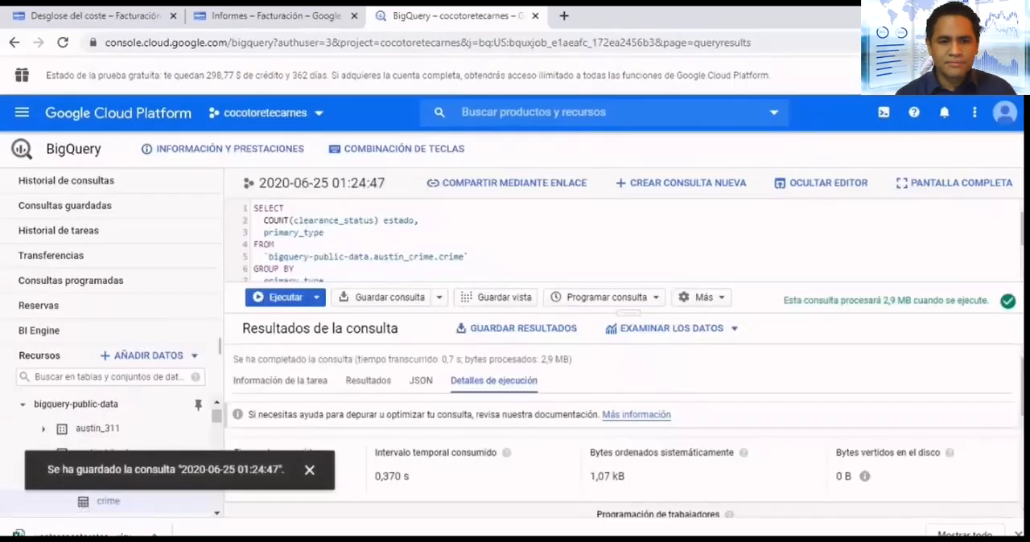
- Save the query results as BigQuery table crimeneschicago in the wikipediacocotorete dataset of project cocotoretecarnes, keeping the Google-managed encryption key
{"action": "left_click", "coordinate": [516, 328]}
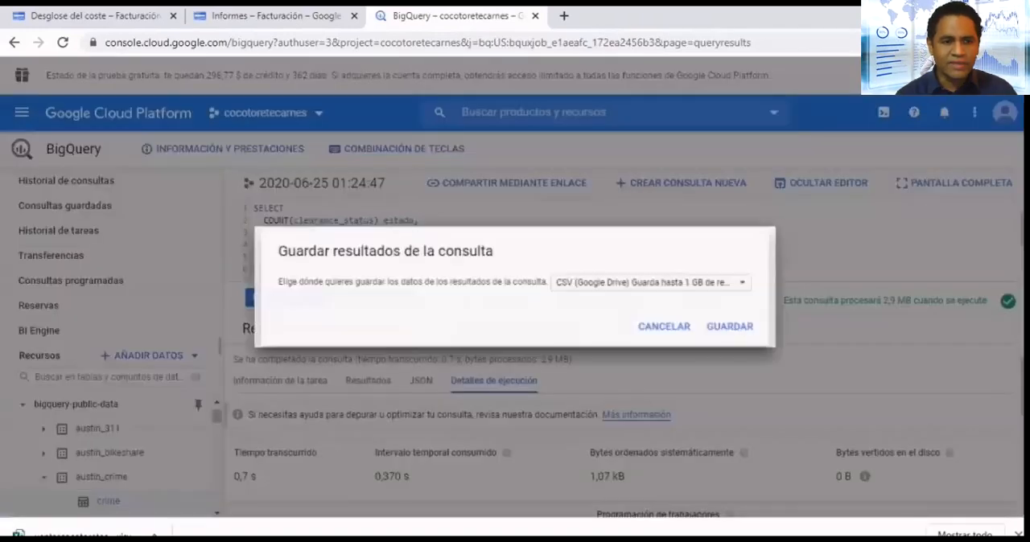
{"action": "left_click", "coordinate": [651, 283]}
{"action": "scroll", "coordinate": [643, 386], "scroll_direction": "down", "scroll_amount": 2}
{"action": "left_click", "coordinate": [628, 378]}
{"action": "left_click", "coordinate": [589, 262]}
{"action": "left_click", "coordinate": [515, 305]}
{"action": "left_click", "coordinate": [432, 306]}
{"action": "type", "text": "crimeneschicago"}
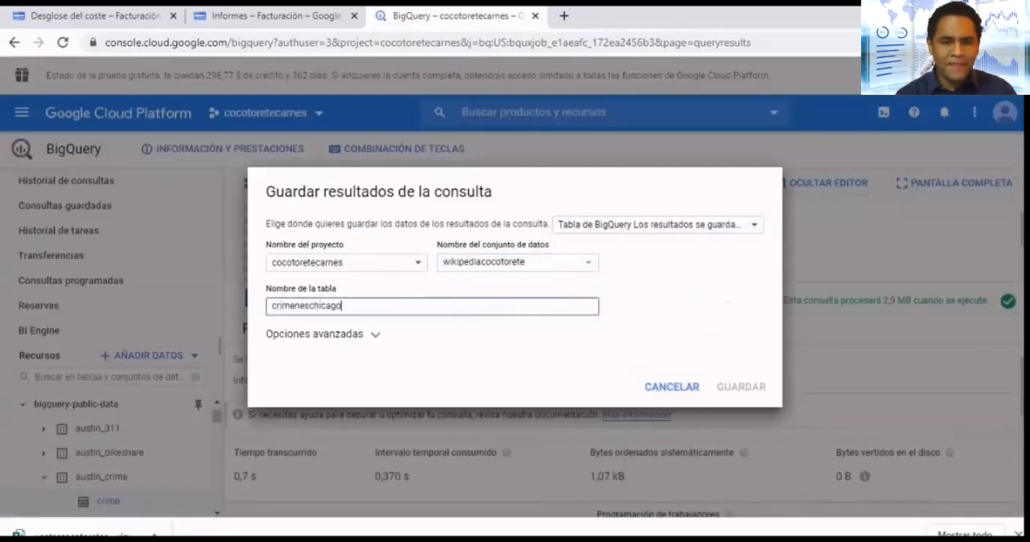
{"action": "left_click", "coordinate": [323, 335]}
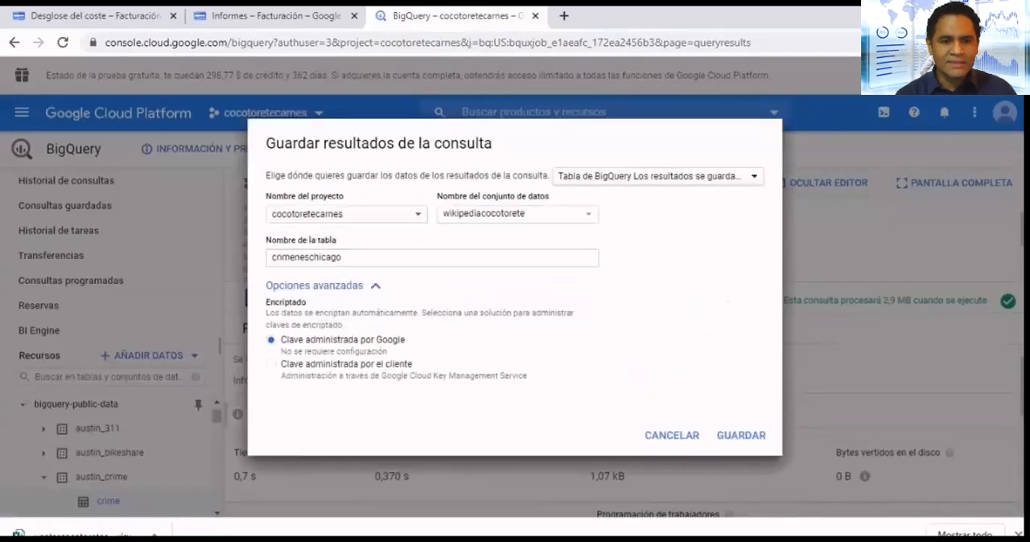
{"action": "left_click", "coordinate": [740, 435]}
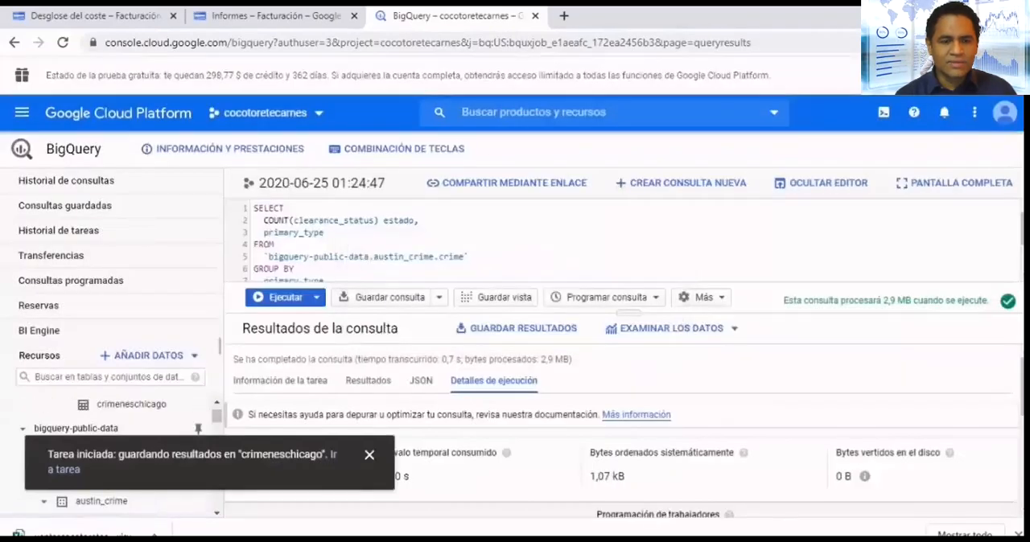
- Explore the query results with Data Studio and authorize its access to BigQuery
{"action": "left_click", "coordinate": [672, 328]}
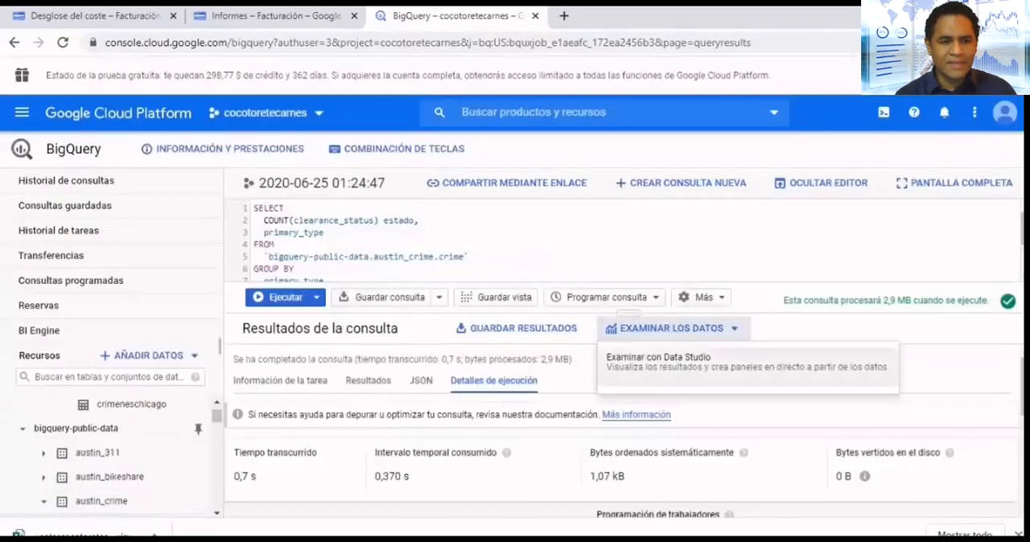
{"action": "left_click", "coordinate": [656, 358]}
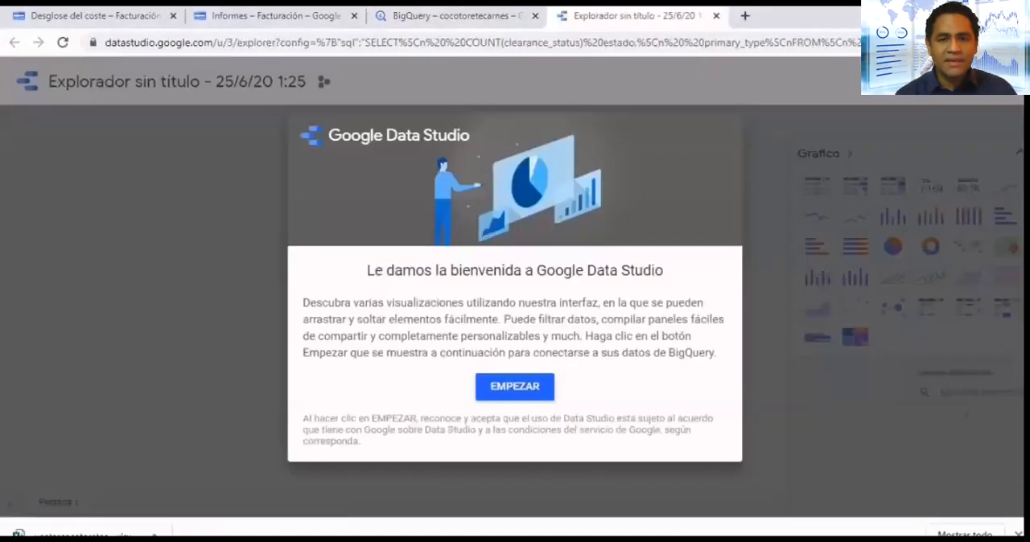
{"action": "left_click", "coordinate": [515, 387]}
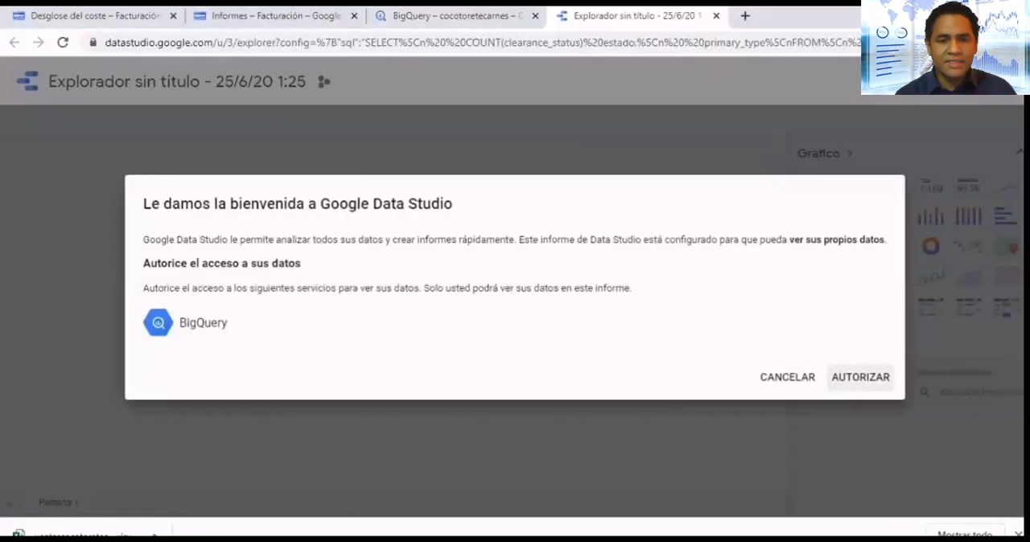
{"action": "left_click", "coordinate": [860, 377]}
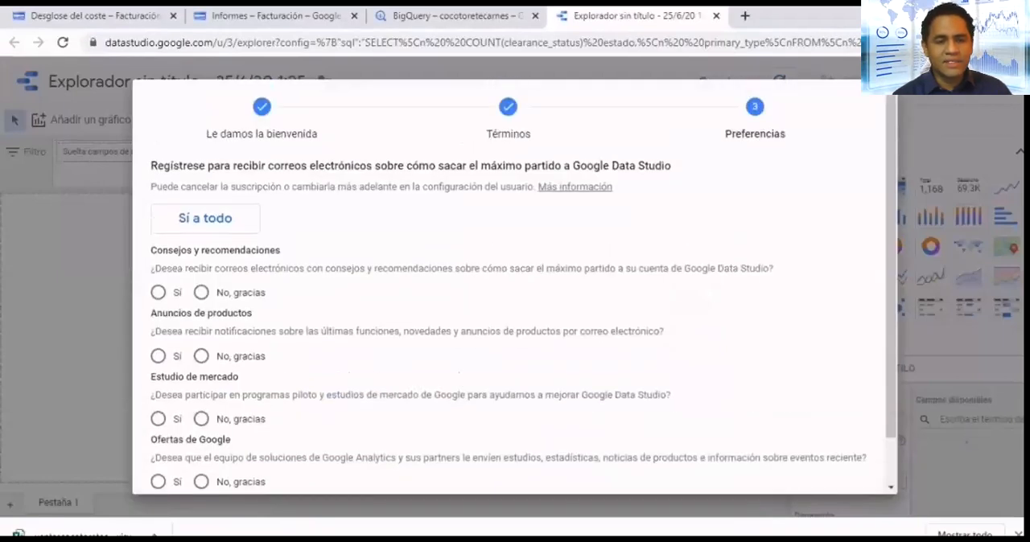
- Decline all four Data Studio e-mail preferences and finish the account setup
{"action": "scroll", "coordinate": [515, 286], "scroll_direction": "down", "scroll_amount": 1}
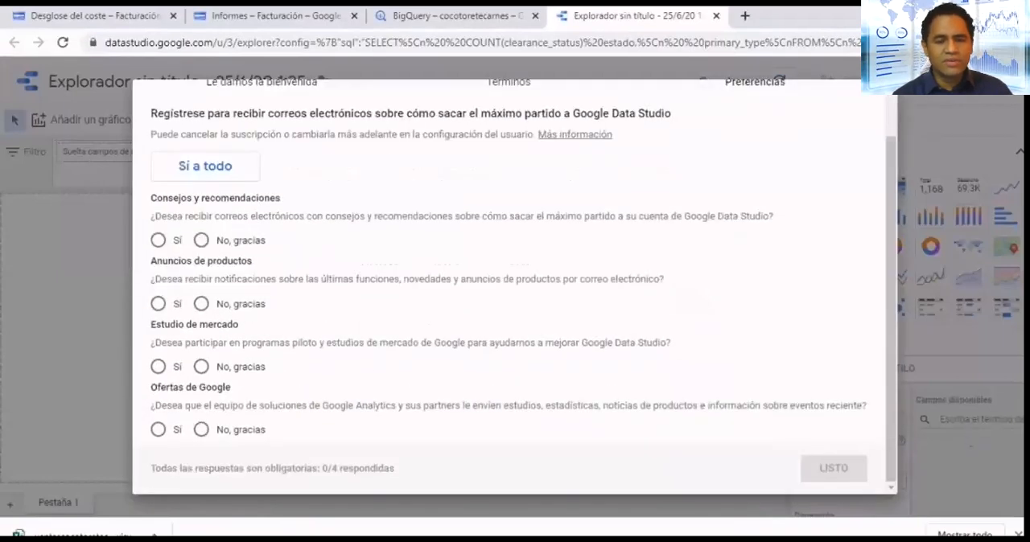
{"action": "left_click", "coordinate": [201, 240]}
{"action": "left_click", "coordinate": [200, 304]}
{"action": "left_click", "coordinate": [201, 366]}
{"action": "left_click", "coordinate": [200, 429]}
{"action": "left_click", "coordinate": [834, 469]}
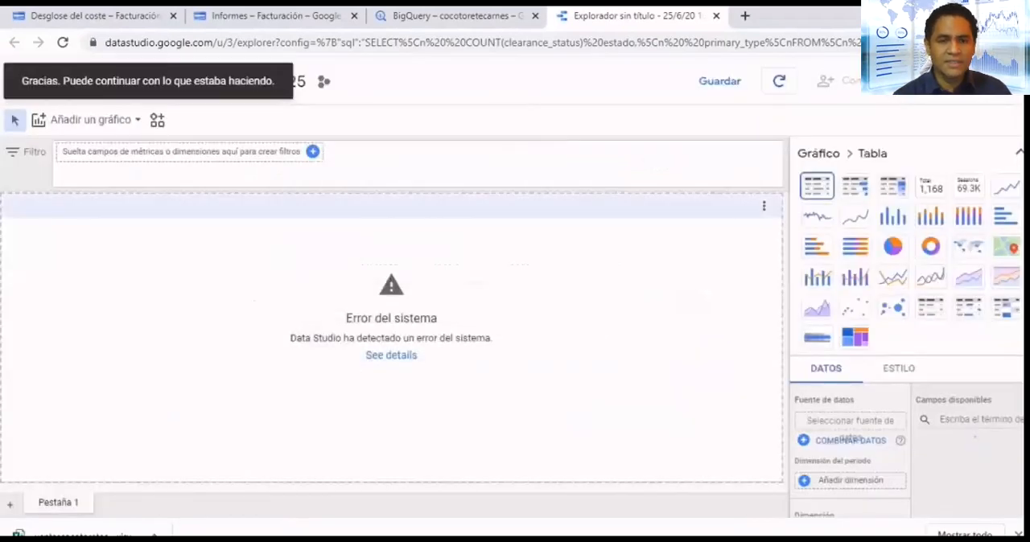
- Close the current explorer, reopen the query results in Data Studio and sort the table by Record Count in ascending order
{"action": "left_click", "coordinate": [716, 16]}
{"action": "left_click", "coordinate": [672, 327]}
{"action": "left_click", "coordinate": [669, 362]}
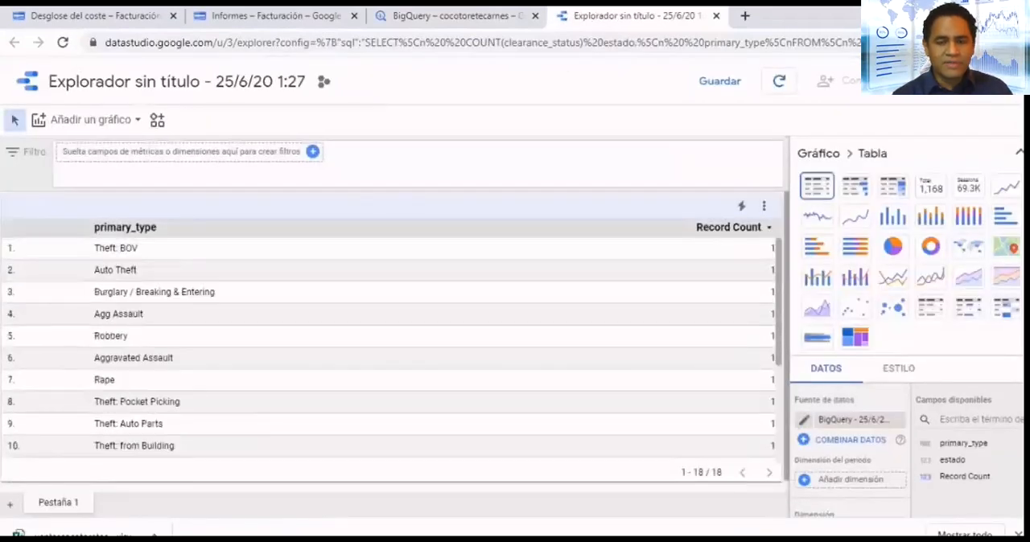
{"action": "left_click", "coordinate": [729, 228]}
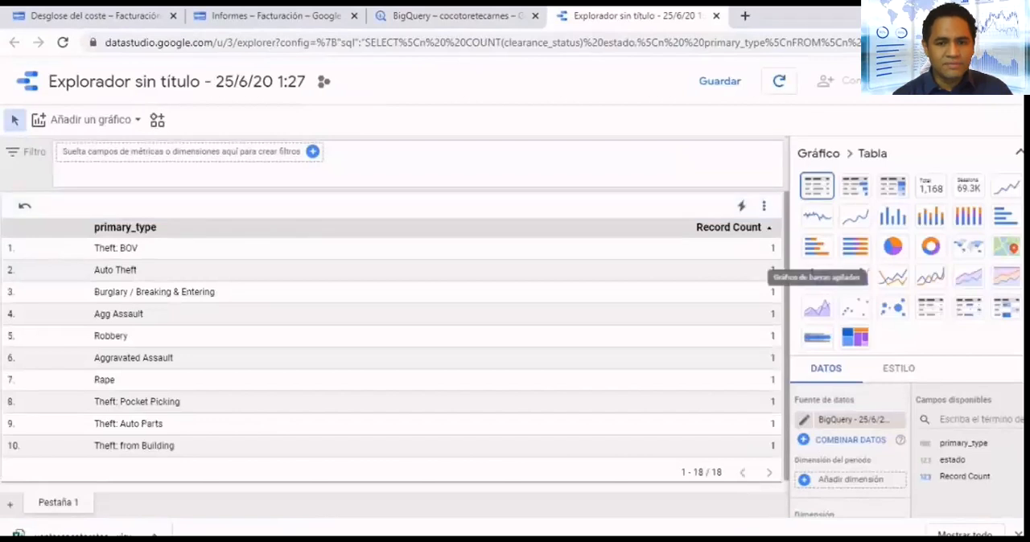
- Try adding a geo map beside the primary_type table, check its configuration details and remove the map
{"action": "left_click", "coordinate": [90, 119]}
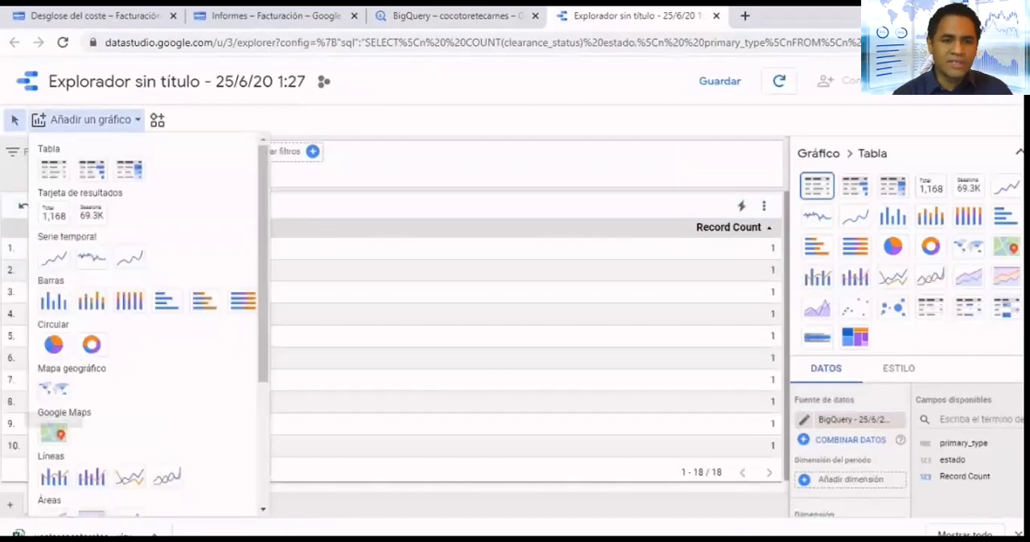
{"action": "left_click", "coordinate": [53, 389]}
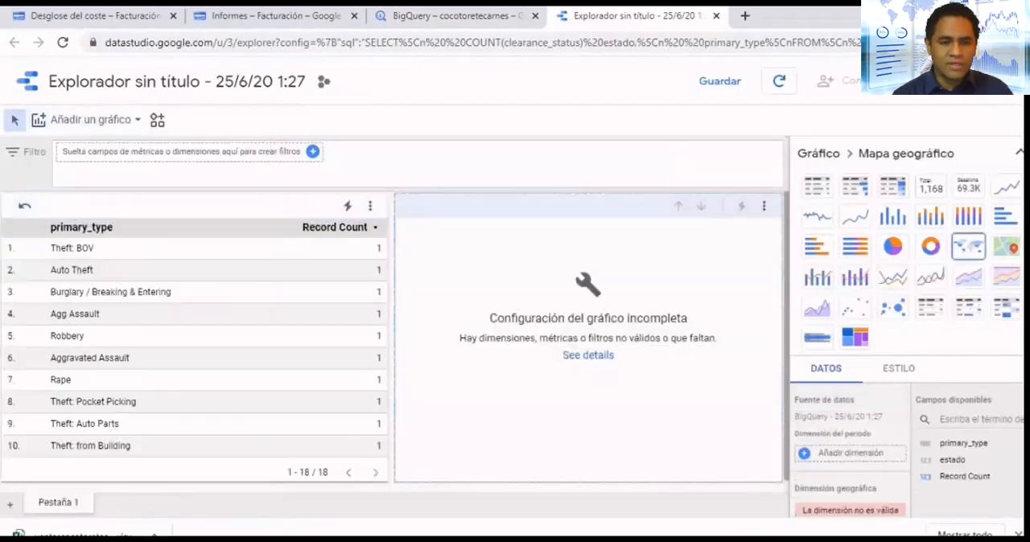
{"action": "left_click", "coordinate": [588, 355]}
{"action": "left_click", "coordinate": [678, 326]}
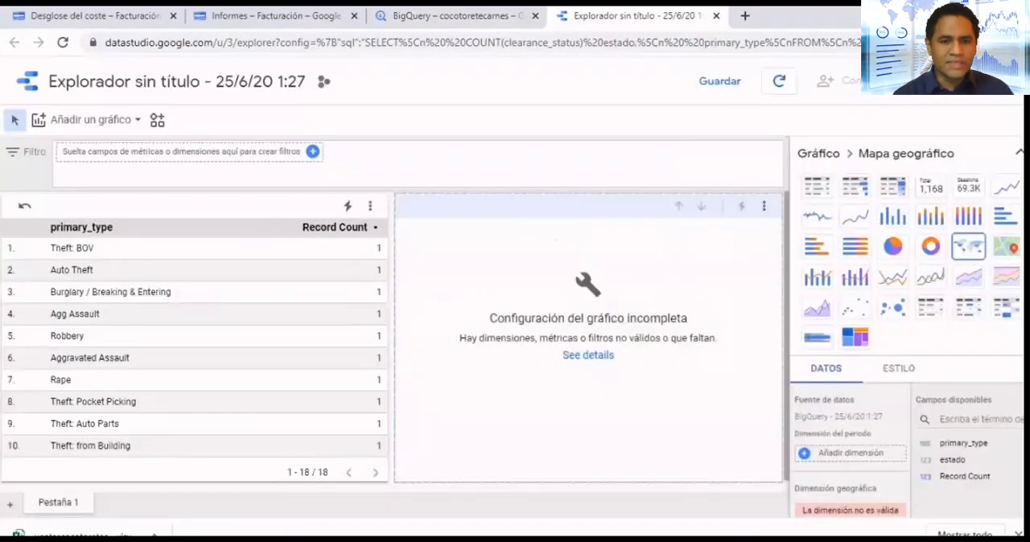
{"action": "key", "text": "Delete"}
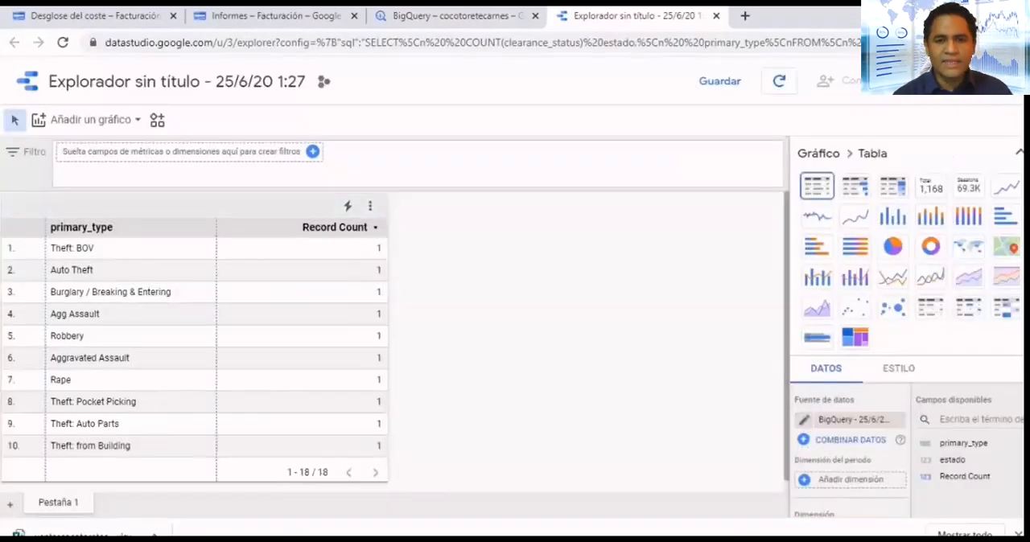
- Return to BigQuery and explore the locales table of the ventascocotoretecarnes dataset with Data Studio
{"action": "left_click", "coordinate": [817, 278]}
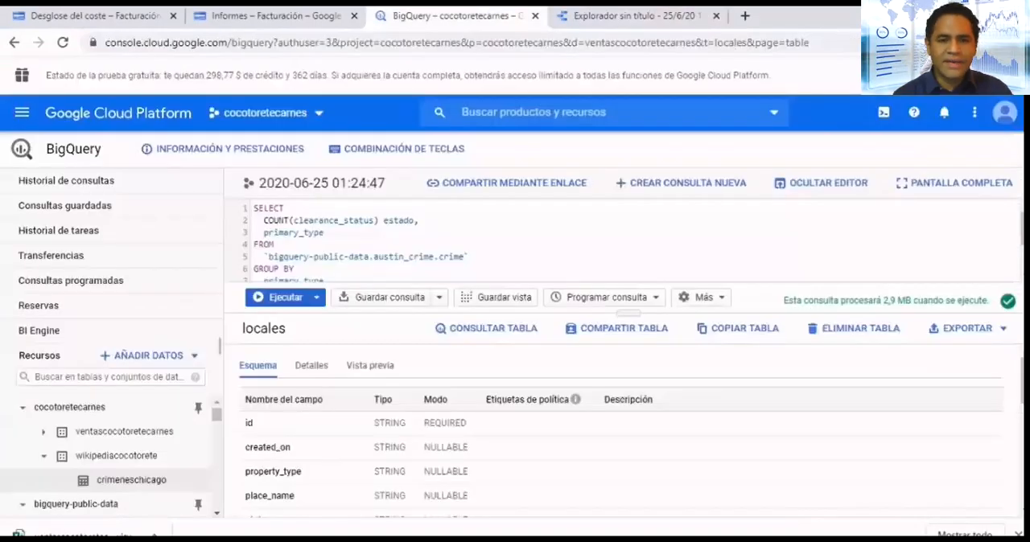
{"action": "left_click", "coordinate": [457, 16]}
{"action": "left_click", "coordinate": [44, 432]}
{"action": "left_click", "coordinate": [967, 328]}
{"action": "left_click", "coordinate": [948, 356]}
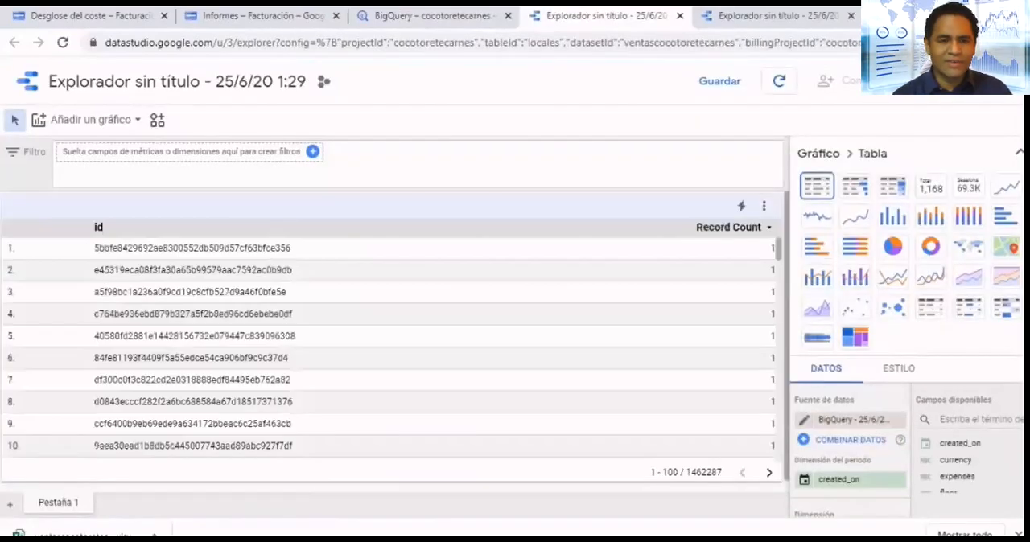
- Look through the locales records and change the table into a geo map chart
{"action": "scroll", "coordinate": [392, 350], "scroll_direction": "down", "scroll_amount": 3}
{"action": "scroll", "coordinate": [392, 350], "scroll_direction": "up", "scroll_amount": 3}
{"action": "scroll", "coordinate": [392, 350], "scroll_direction": "down", "scroll_amount": 9}
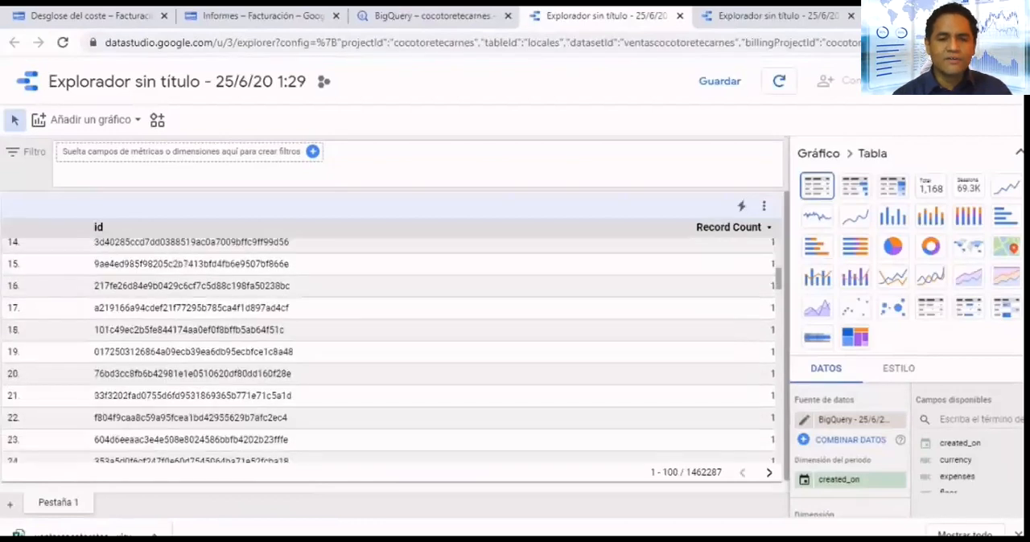
{"action": "scroll", "coordinate": [392, 350], "scroll_direction": "up", "scroll_amount": 9}
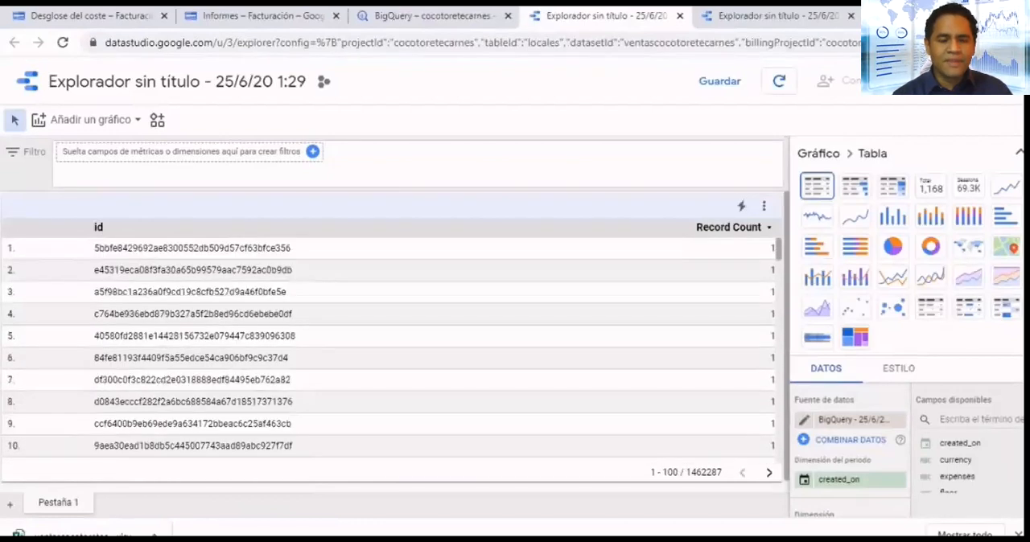
{"action": "left_click", "coordinate": [89, 120]}
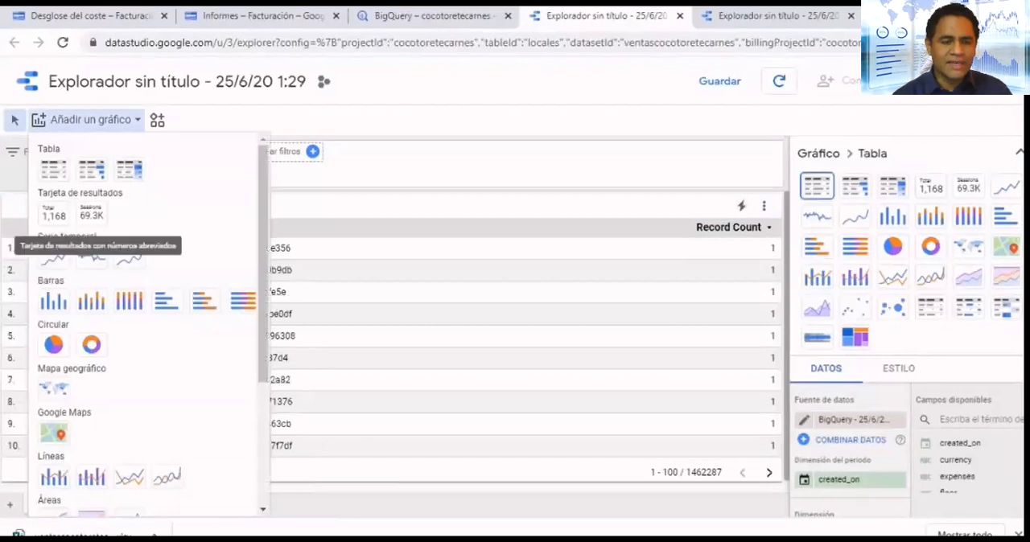
{"action": "key", "text": "Escape"}
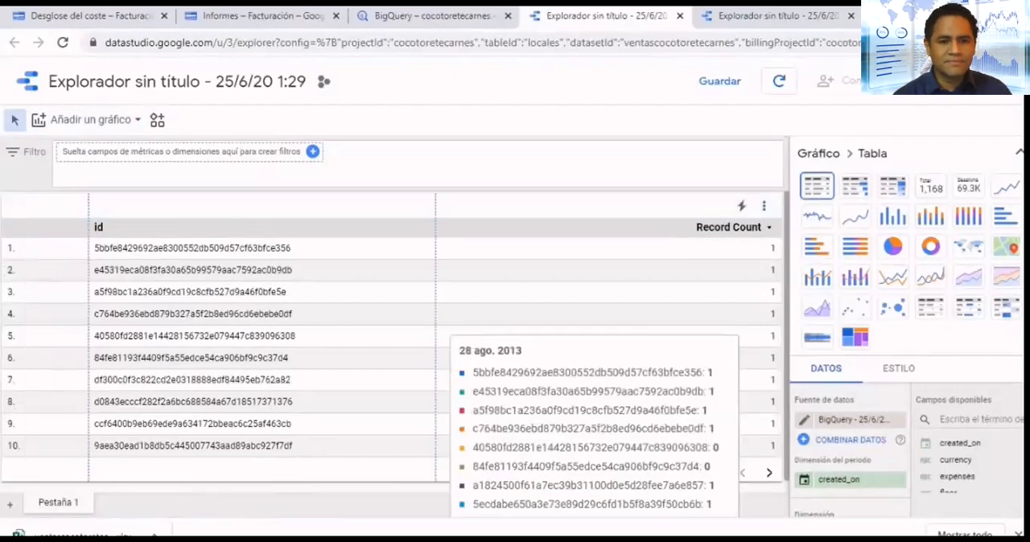
{"action": "left_click", "coordinate": [968, 247]}
{"action": "mouse_move", "coordinate": [309, 416]}
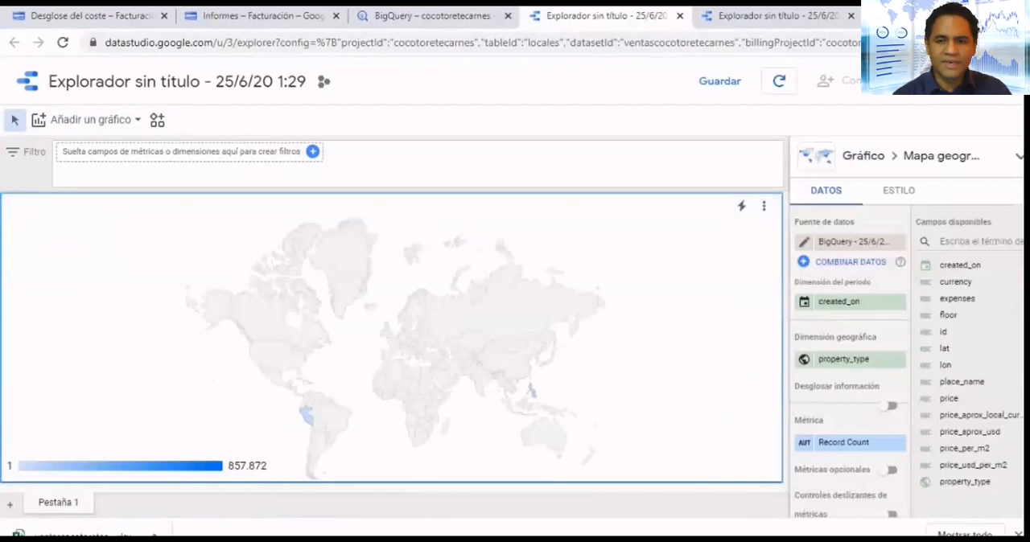
- Search for peru as the geo map's zoom area and set the area to América instead
{"action": "scroll", "coordinate": [849, 362], "scroll_direction": "down", "scroll_amount": 3}
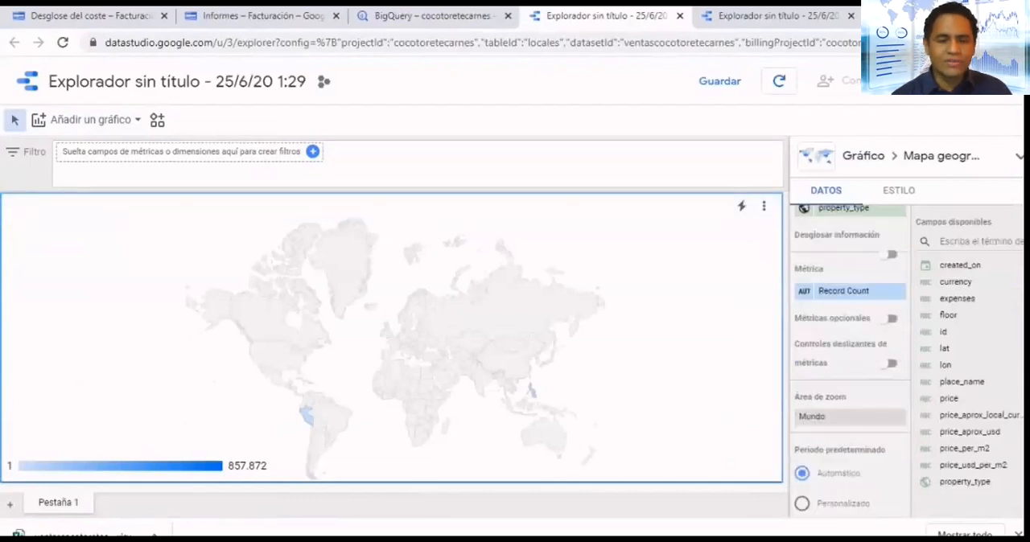
{"action": "left_click", "coordinate": [850, 417]}
{"action": "type", "text": "peru"}
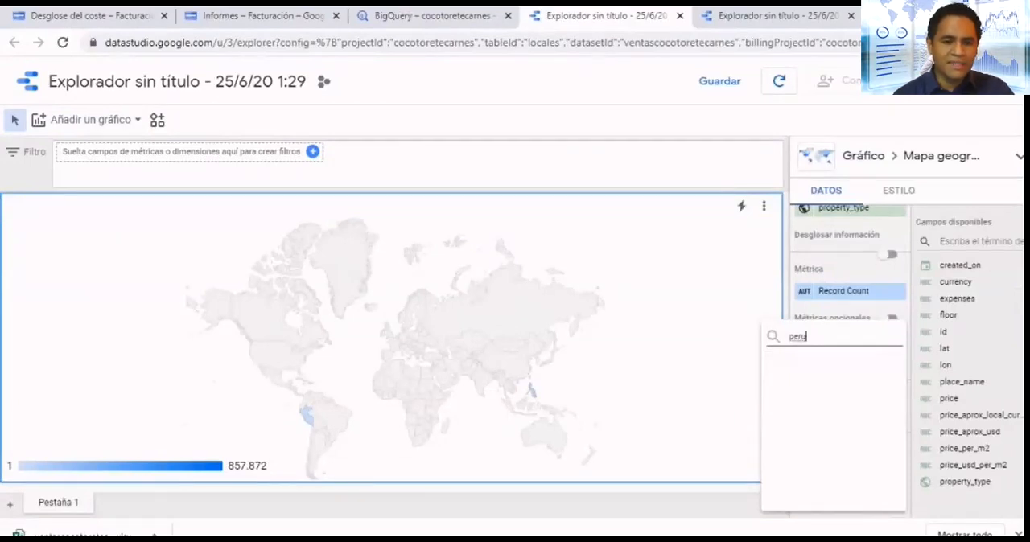
{"action": "key", "text": "BackSpace"}
{"action": "left_click", "coordinate": [827, 424]}
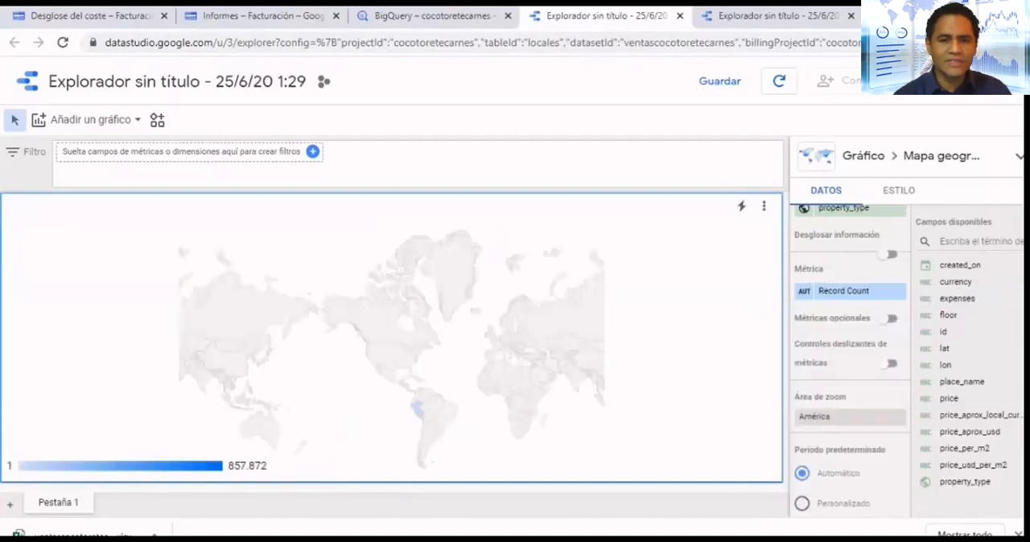
- Replace the geo map's Record Count metric with property_type and close the video player
{"action": "scroll", "coordinate": [965, 432], "scroll_direction": "down", "scroll_amount": 2}
{"action": "left_click_drag", "start_coordinate": [965, 402], "coordinate": [812, 439]}
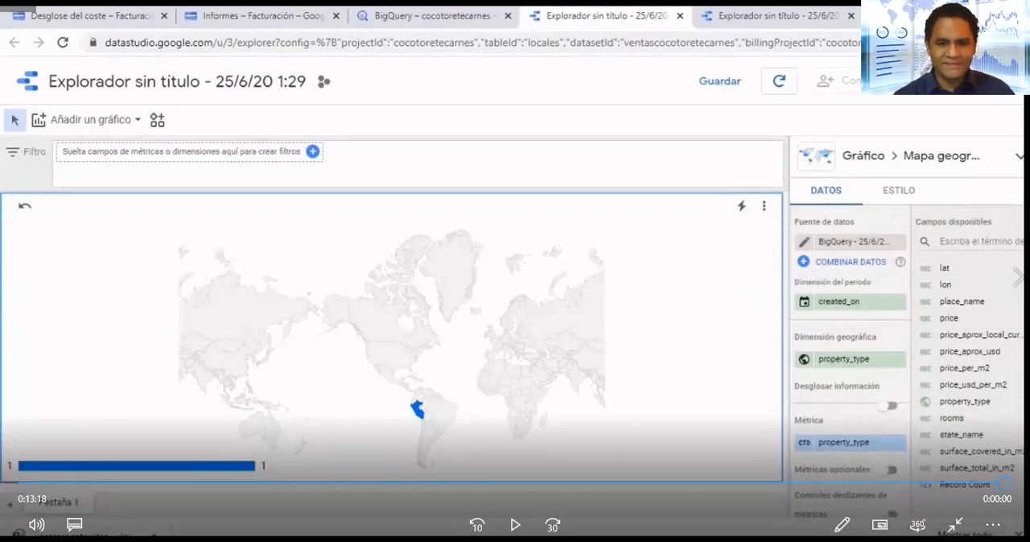
{"action": "key", "text": "alt+F4"}
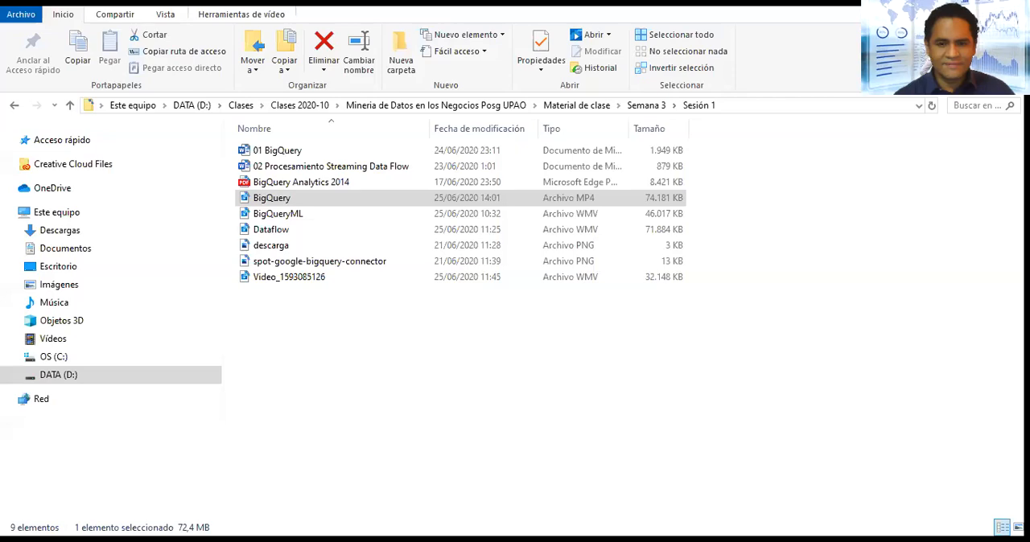